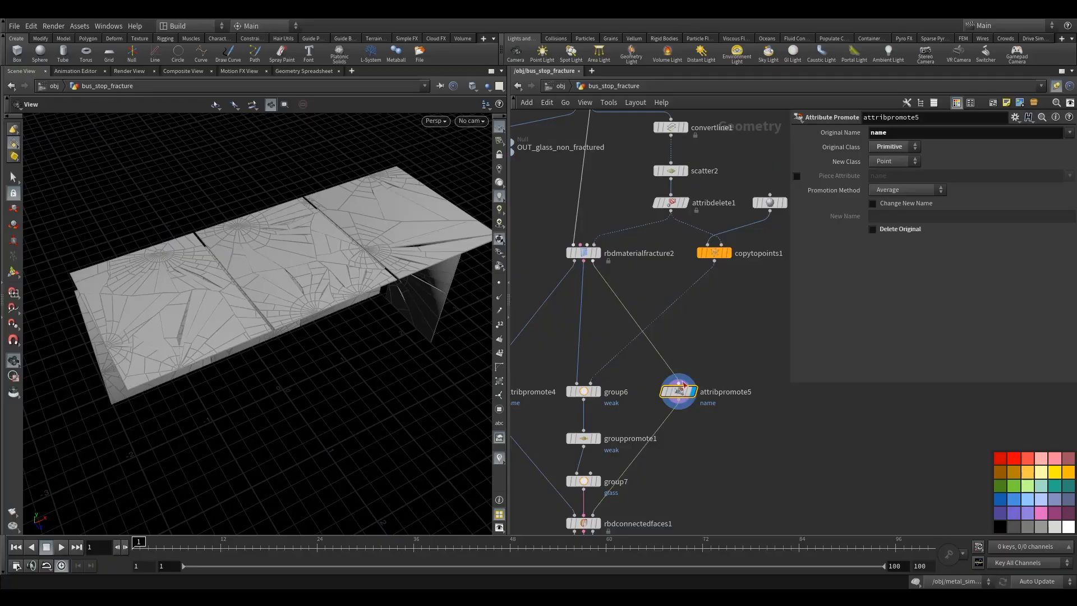
# - Set the glass RBD Material Fracture node's Piece Attribute to name
pyautogui.click(308, 71)
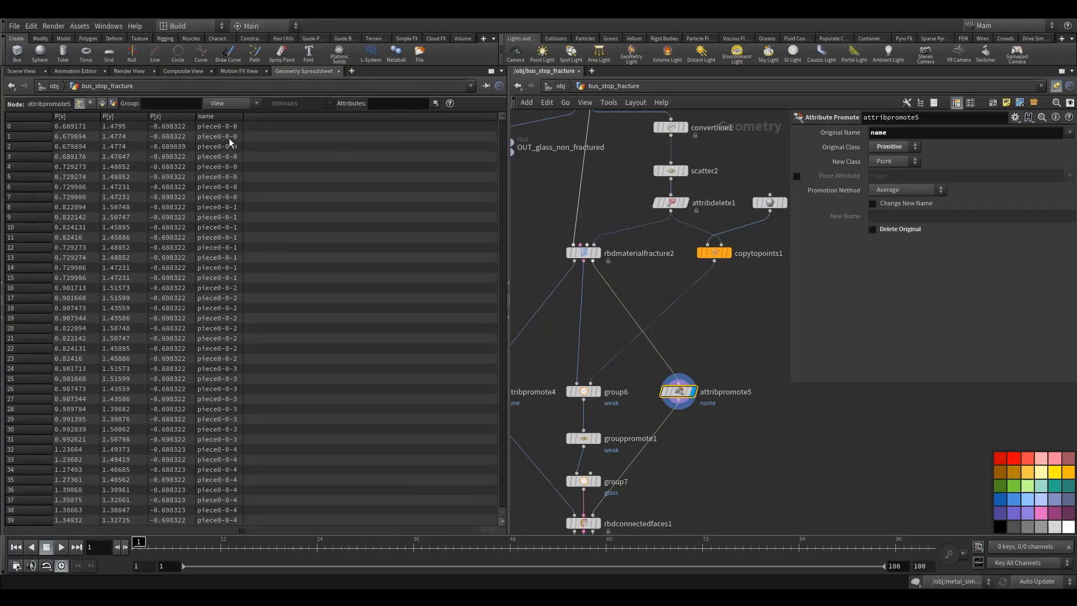
pyautogui.click(23, 71)
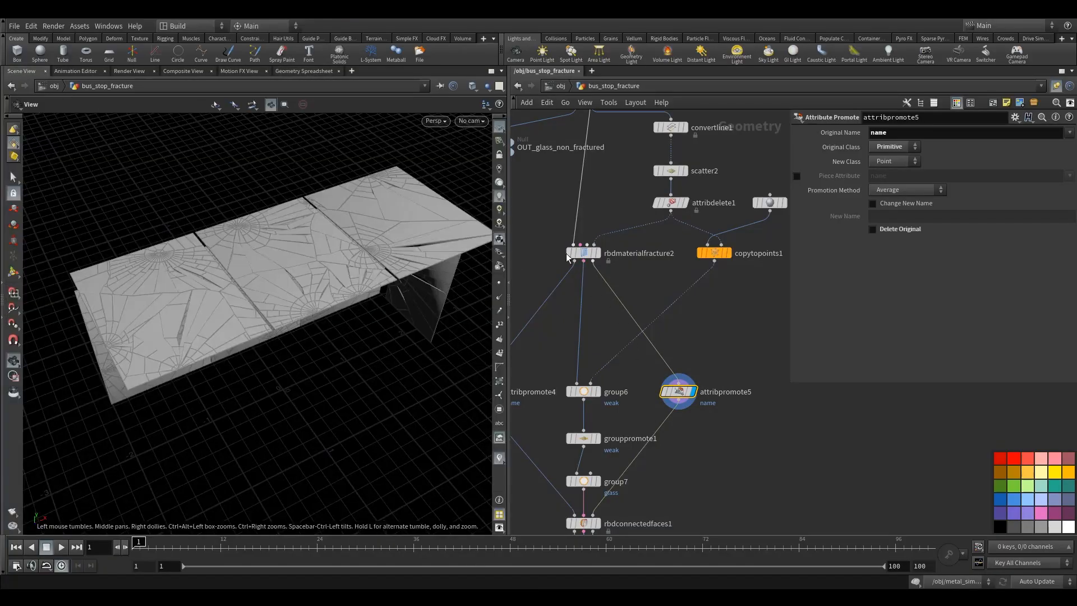
pyautogui.click(581, 253)
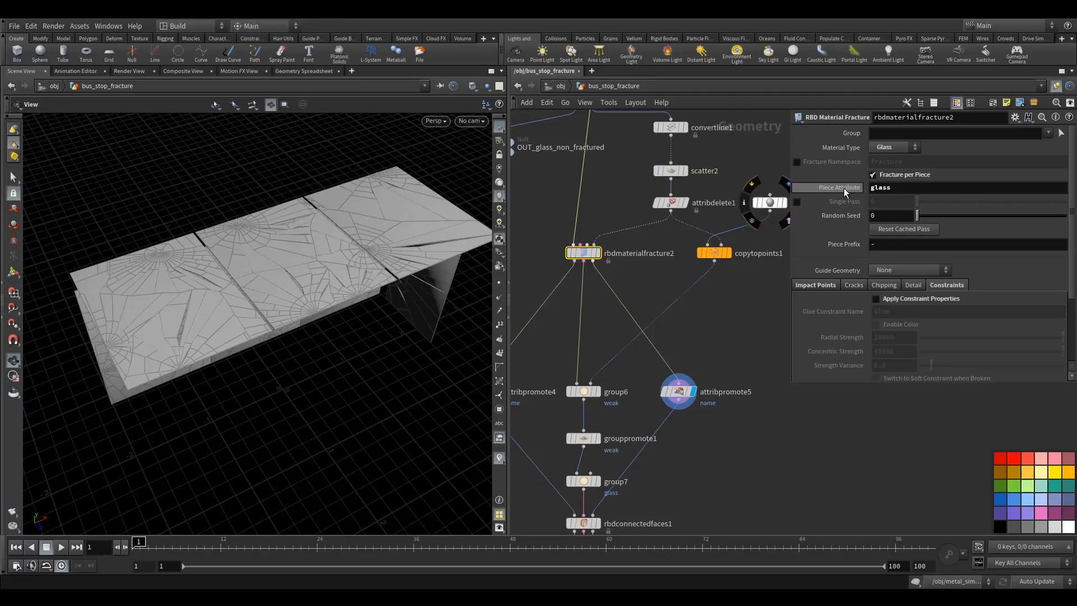
pyautogui.moveTo(585, 258); pyautogui.dragTo(621, 340, button='middle')
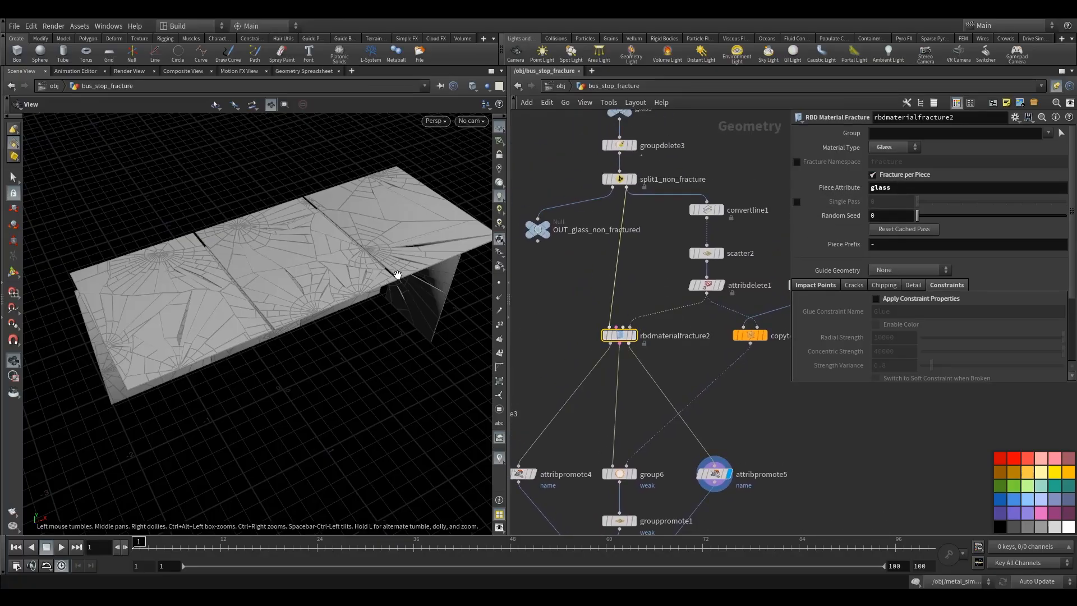
pyautogui.moveTo(326, 303); pyautogui.dragTo(366, 253)
pyautogui.doubleClick(908, 188)
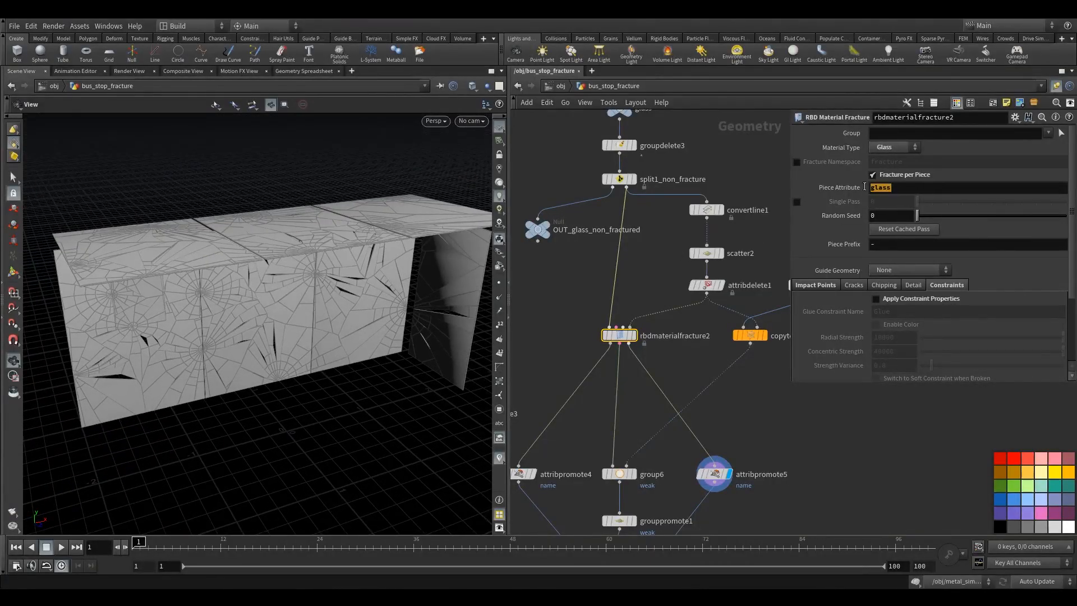
pyautogui.write('namr')
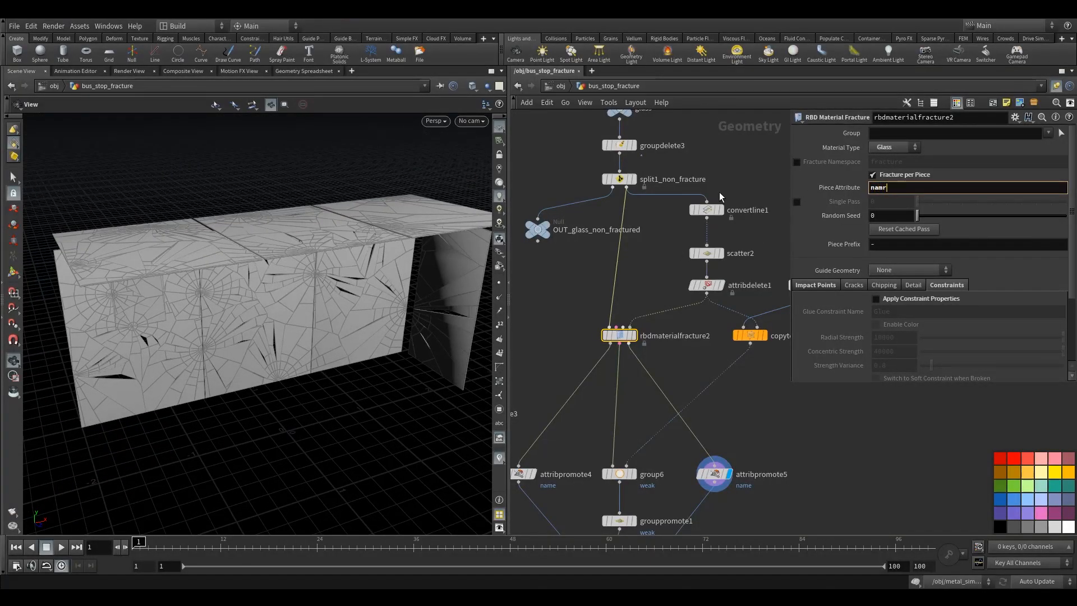
pyautogui.press('BackSpace')
pyautogui.write('e')
# - Set the glass fracture node's Piece Prefix to glass
pyautogui.click(867, 247)
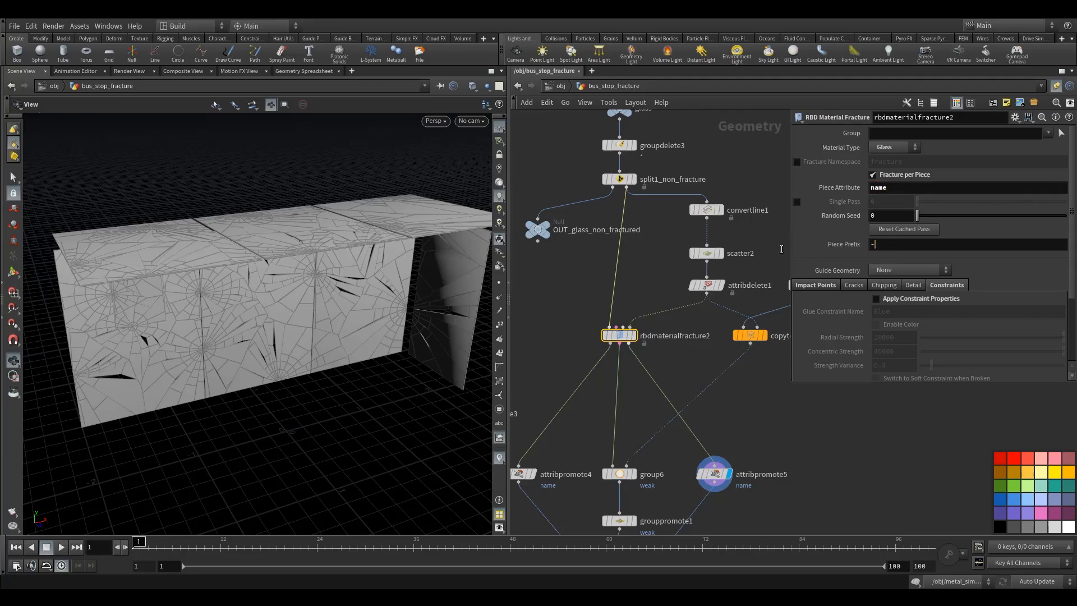
pyautogui.moveTo(781, 249); pyautogui.dragTo(782, 248)
pyautogui.write('gl')
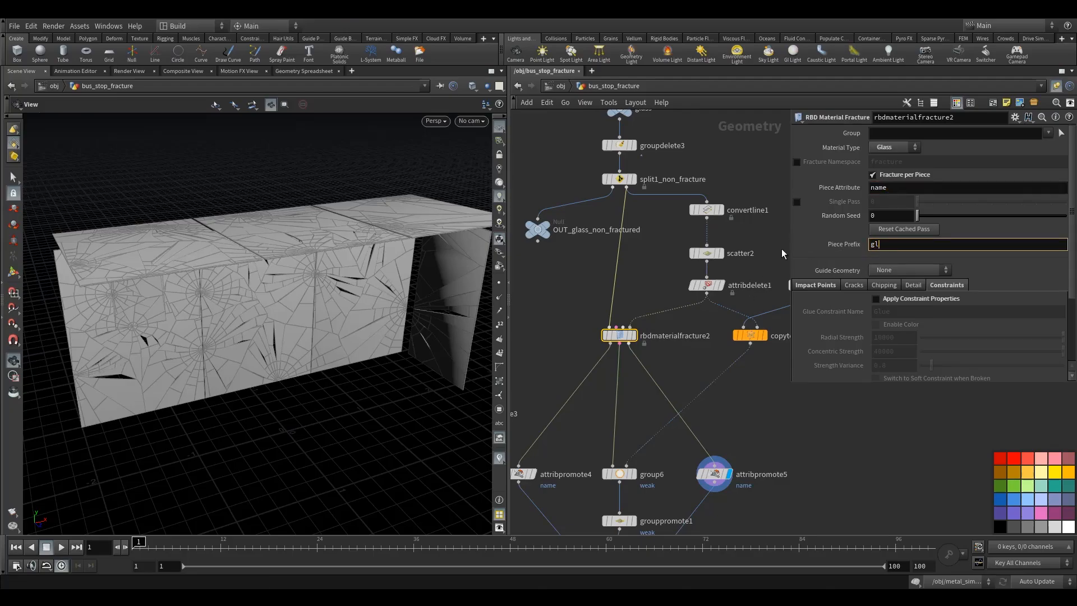
pyautogui.write('ass')
pyautogui.press('Return')
# - Display the glass attribute-promote node and inspect its name attribute in the geometry spreadsheet
pyautogui.moveTo(726, 422); pyautogui.dragTo(721, 372, button='middle')
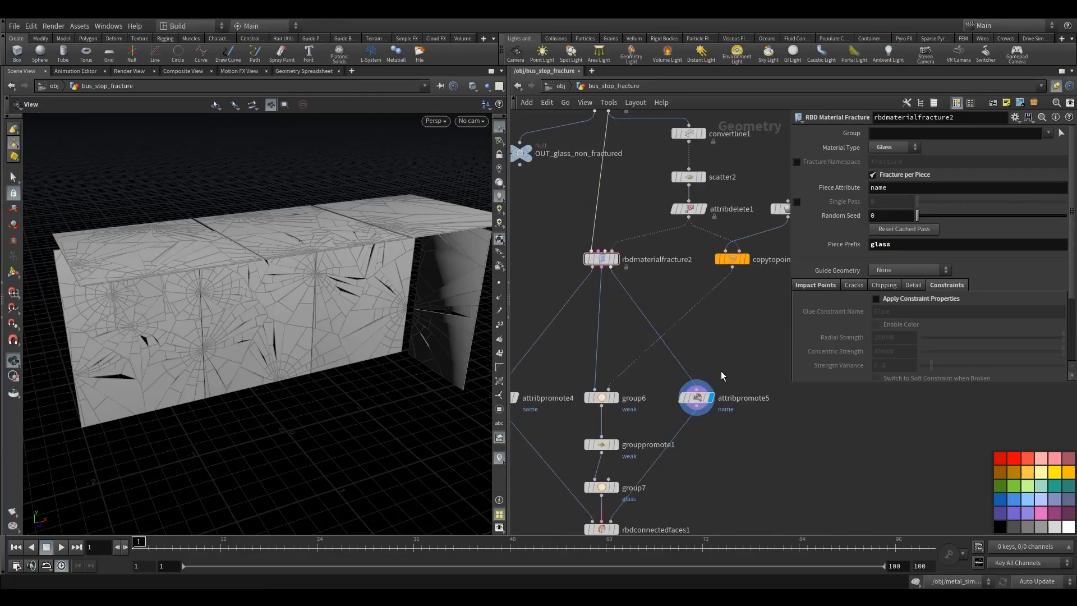
pyautogui.click(621, 243)
pyautogui.moveTo(556, 230); pyautogui.dragTo(594, 273)
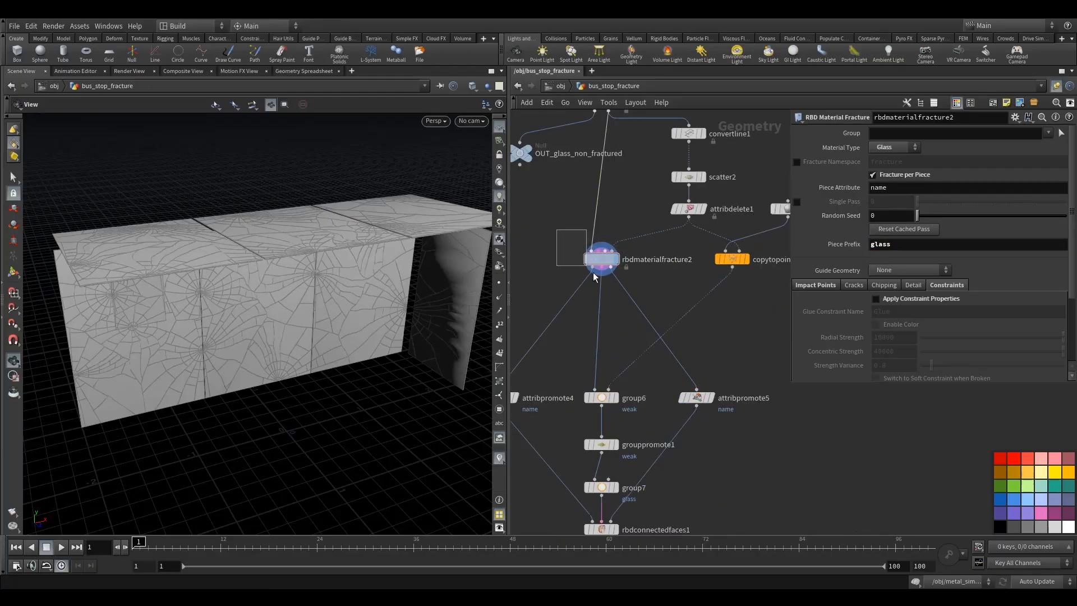
pyautogui.click(696, 398)
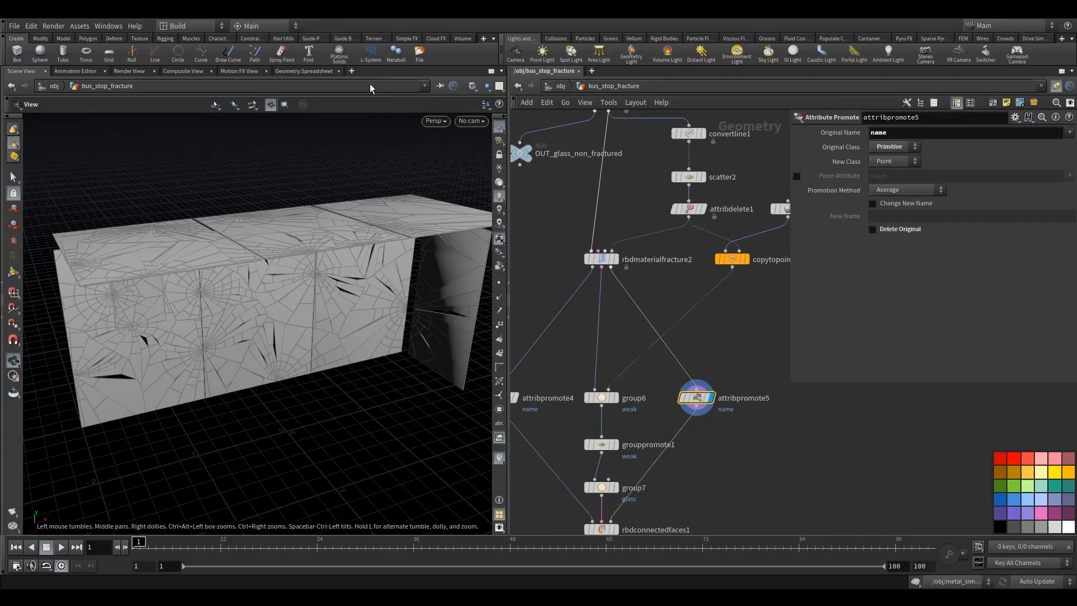
pyautogui.click(309, 71)
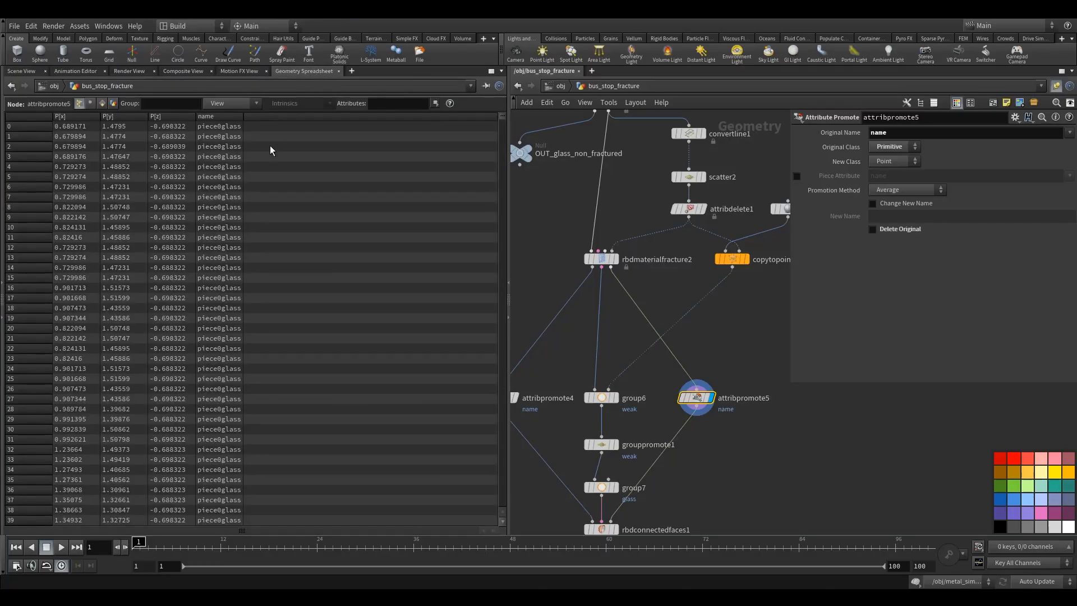
pyautogui.moveTo(243, 147); pyautogui.dragTo(290, 154)
# - Set the wood RBD Material Fracture node's Piece Attribute to name
pyautogui.click(615, 261)
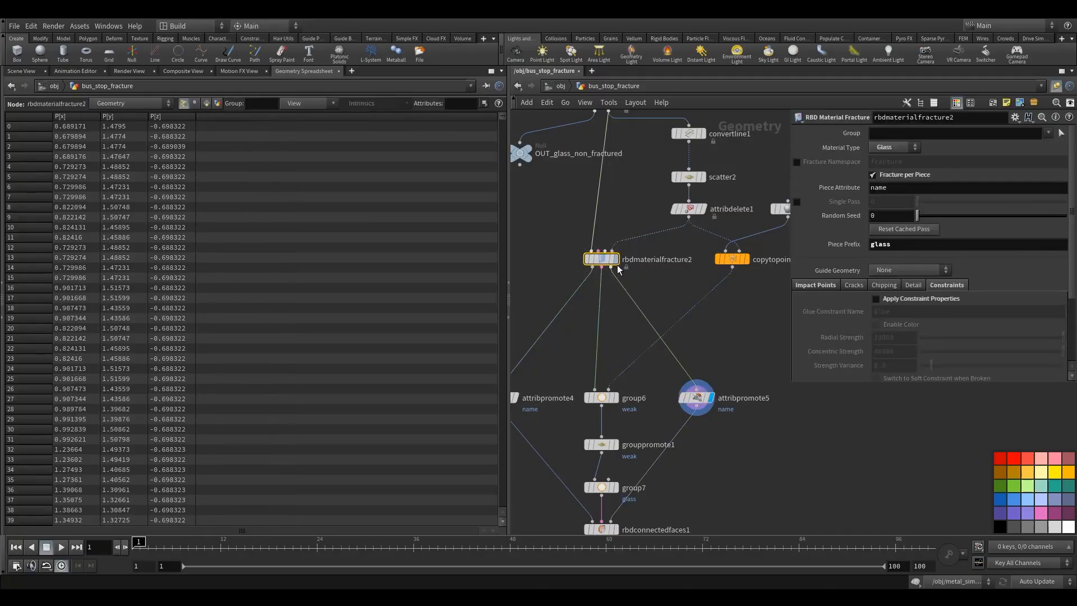
pyautogui.moveTo(521, 252); pyautogui.dragTo(680, 317, button='middle')
pyautogui.scroll(-5, 693, 297)
pyautogui.scroll(5, 585, 284)
pyautogui.click(652, 311)
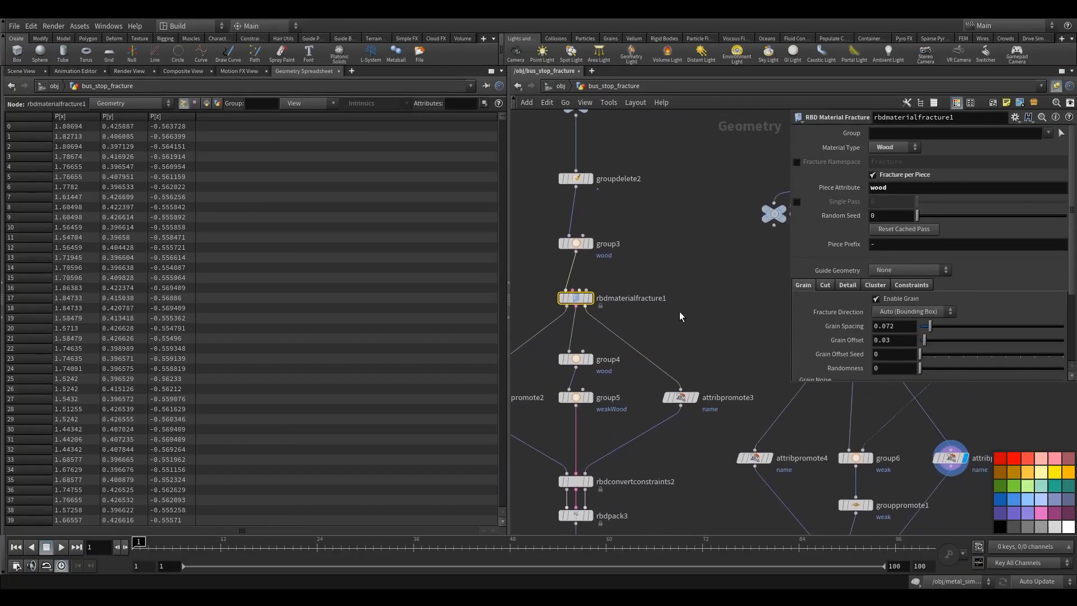
pyautogui.moveTo(912, 187); pyautogui.dragTo(728, 200)
pyautogui.write('n')
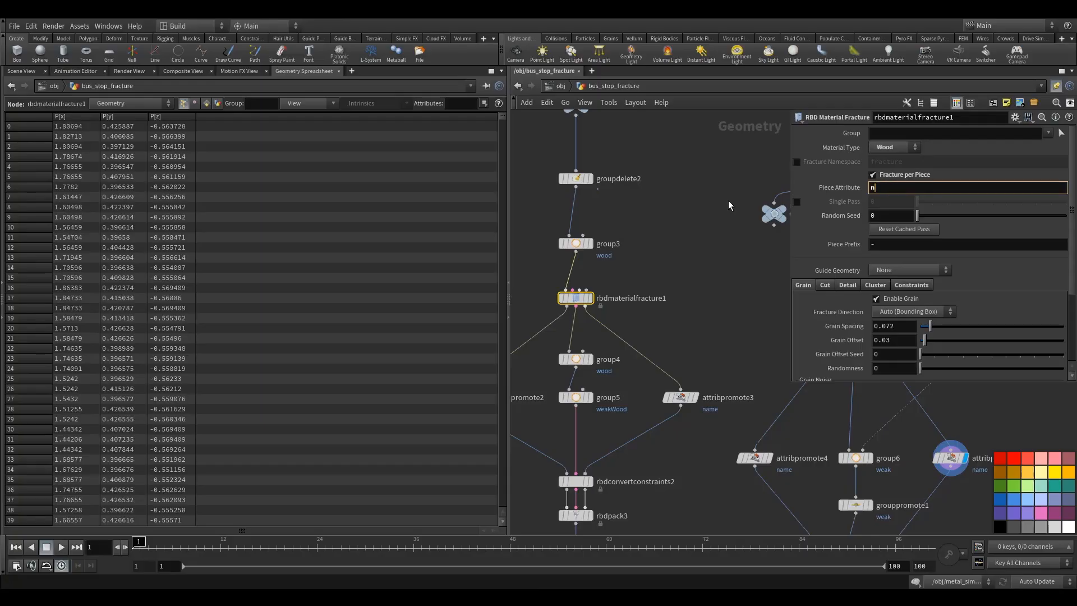
pyautogui.write('ame')
# - Set the wood fracture node's Piece Prefix to wood
pyautogui.click(897, 248)
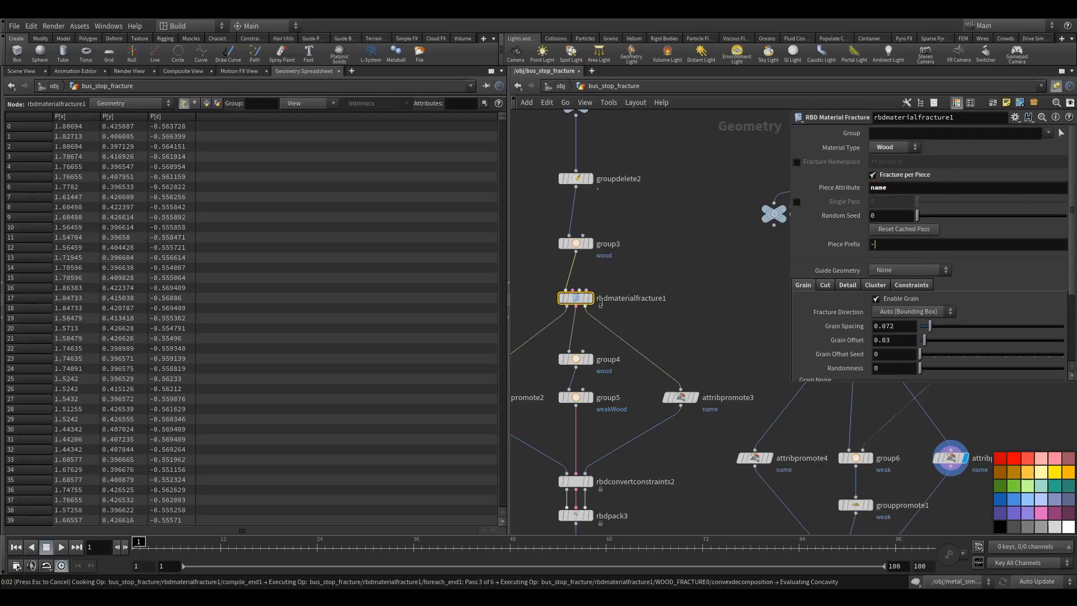
pyautogui.click(917, 245)
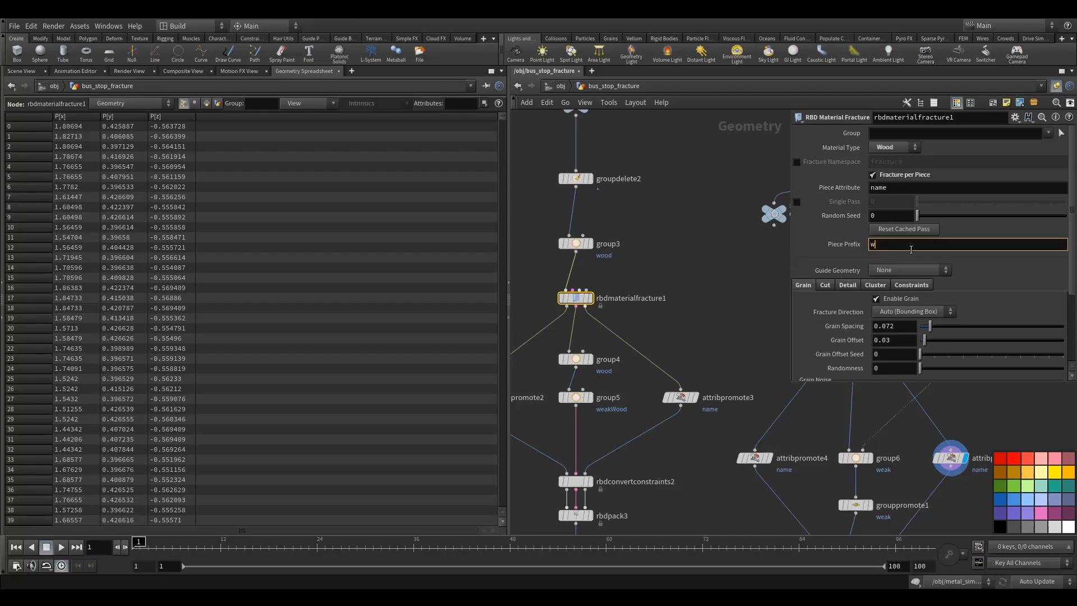
pyautogui.write('wood')
pyautogui.press('Return')
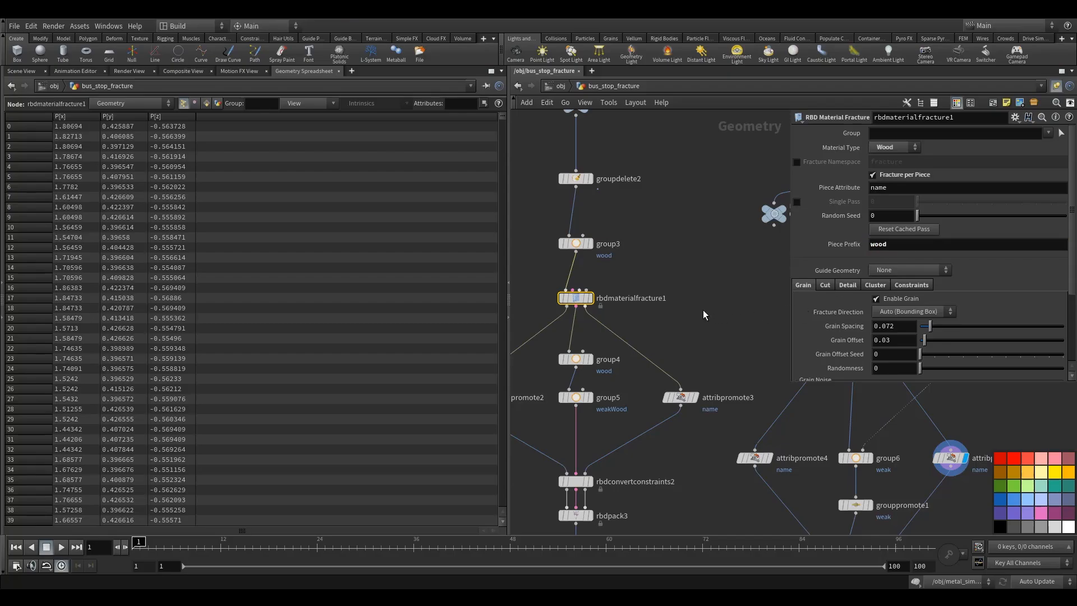
# - Display the wood attribute-promote node and inspect its name attribute in the geometry spreadsheet
pyautogui.click(665, 382)
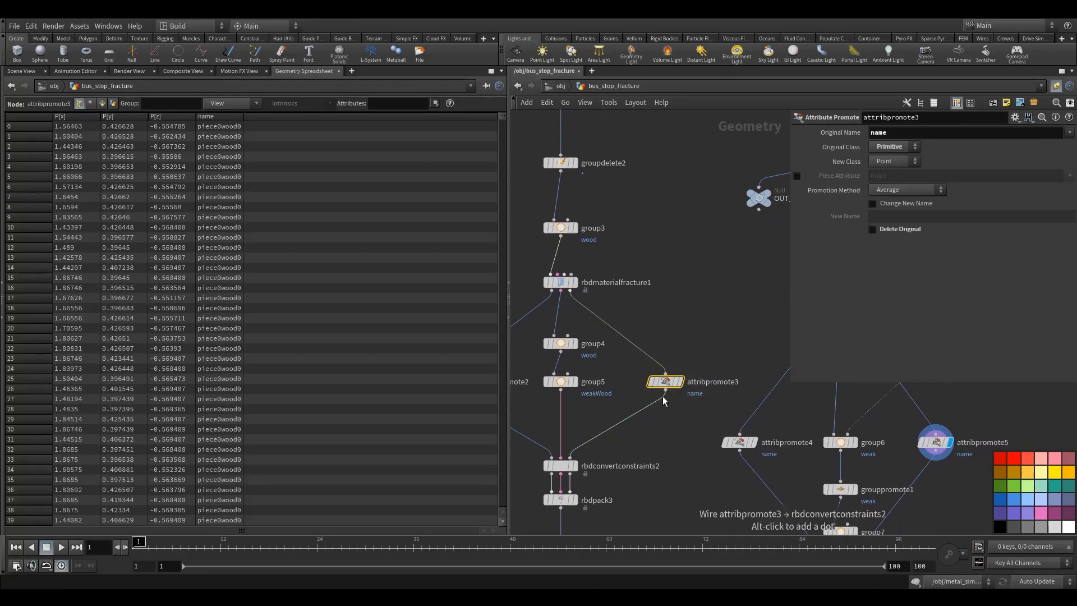
pyautogui.click(678, 381)
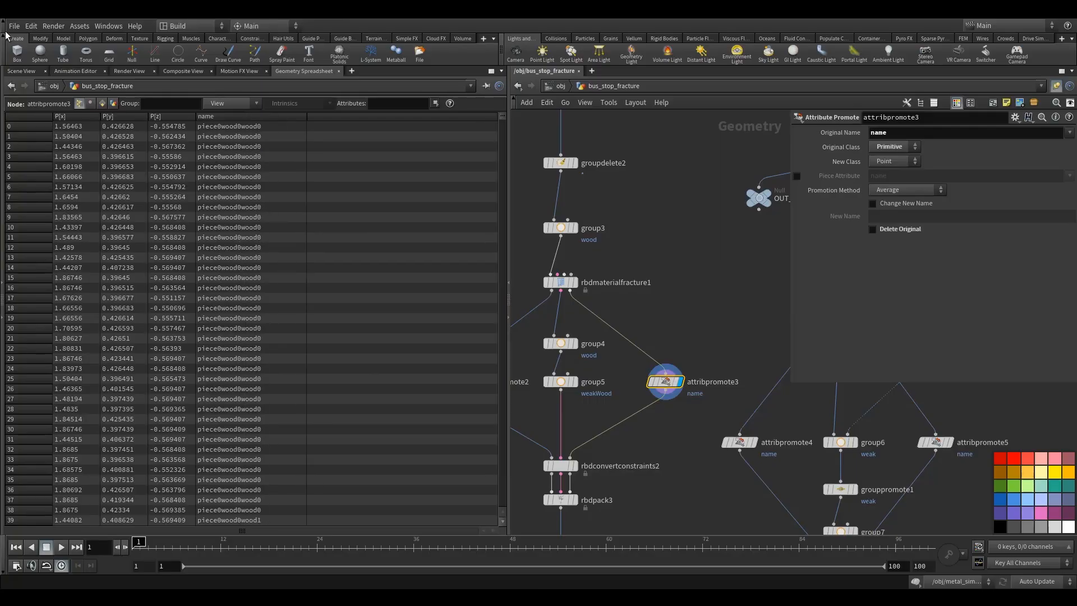
pyautogui.click(555, 86)
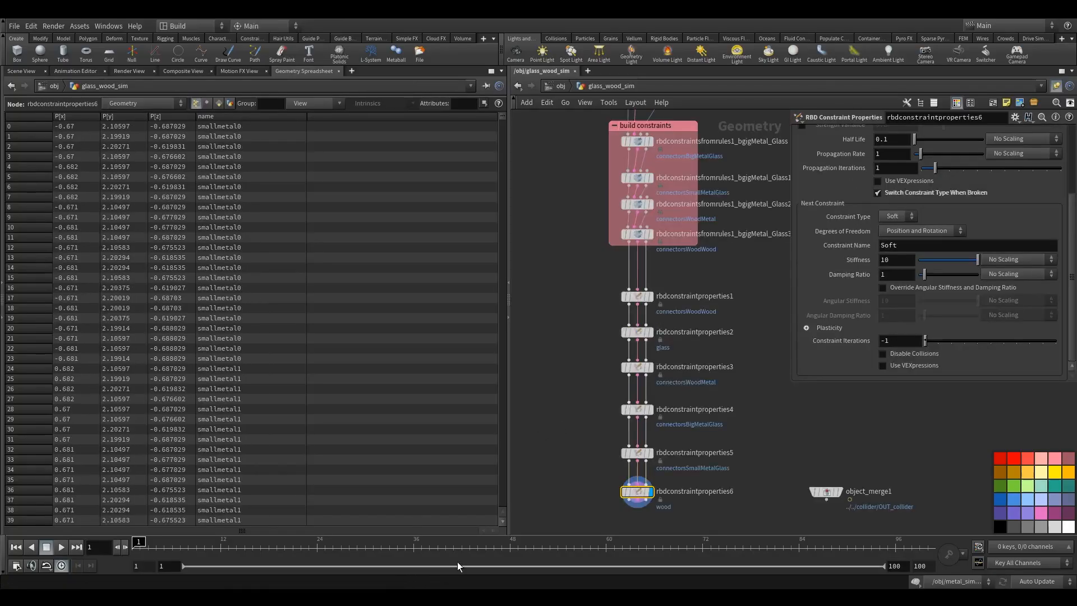
# - In the glass_wood_sim network, enclose the six RBD Constraint Properties nodes in a network box named constraint props
pyautogui.moveTo(573, 440); pyautogui.dragTo(569, 362, button='middle')
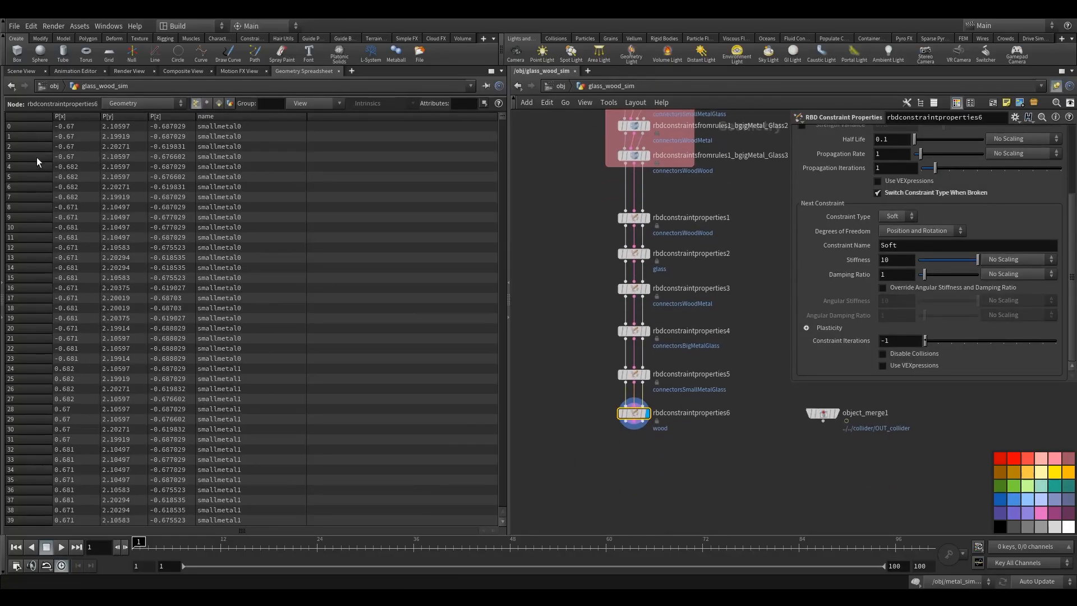
pyautogui.click(21, 71)
pyautogui.moveTo(594, 396); pyautogui.dragTo(613, 467, button='middle')
pyautogui.click(613, 399)
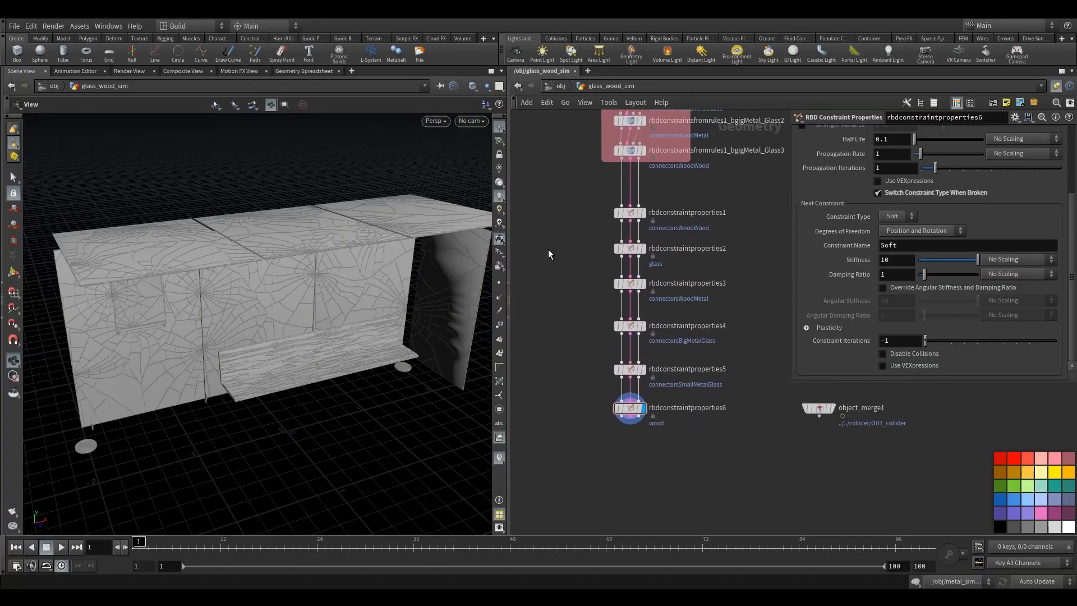
pyautogui.moveTo(572, 197); pyautogui.dragTo(696, 434)
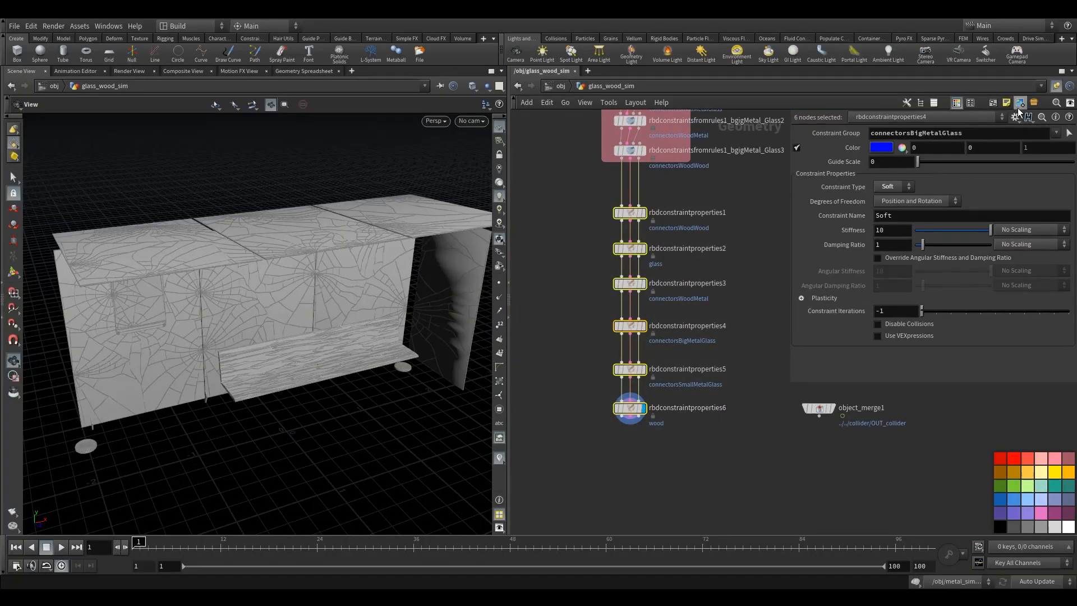
pyautogui.click(992, 103)
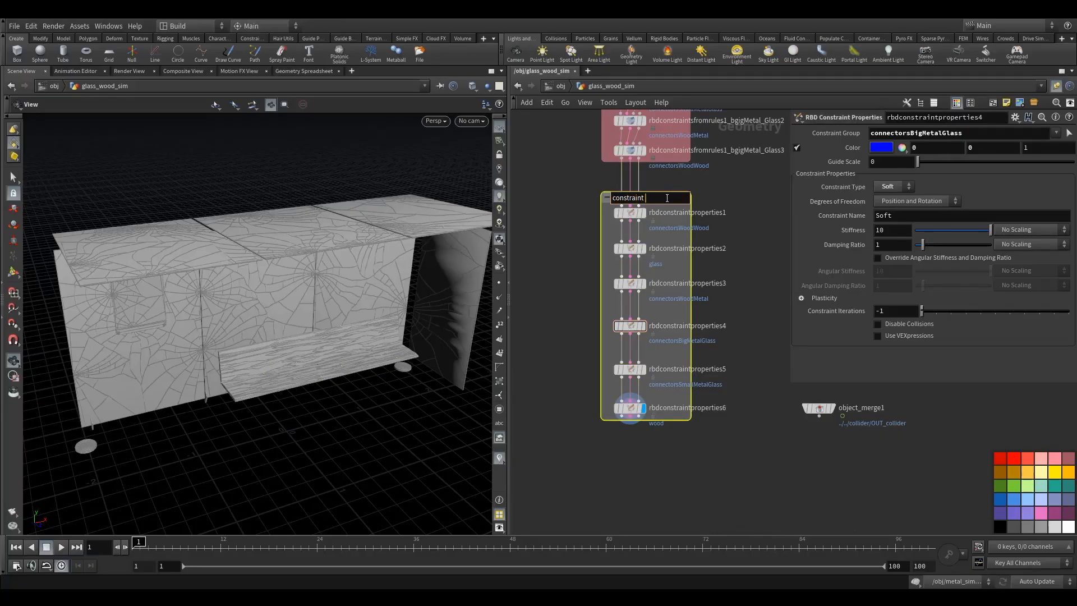
pyautogui.write('constraint props')
pyautogui.click(584, 288)
pyautogui.moveTo(607, 325); pyautogui.dragTo(607, 324)
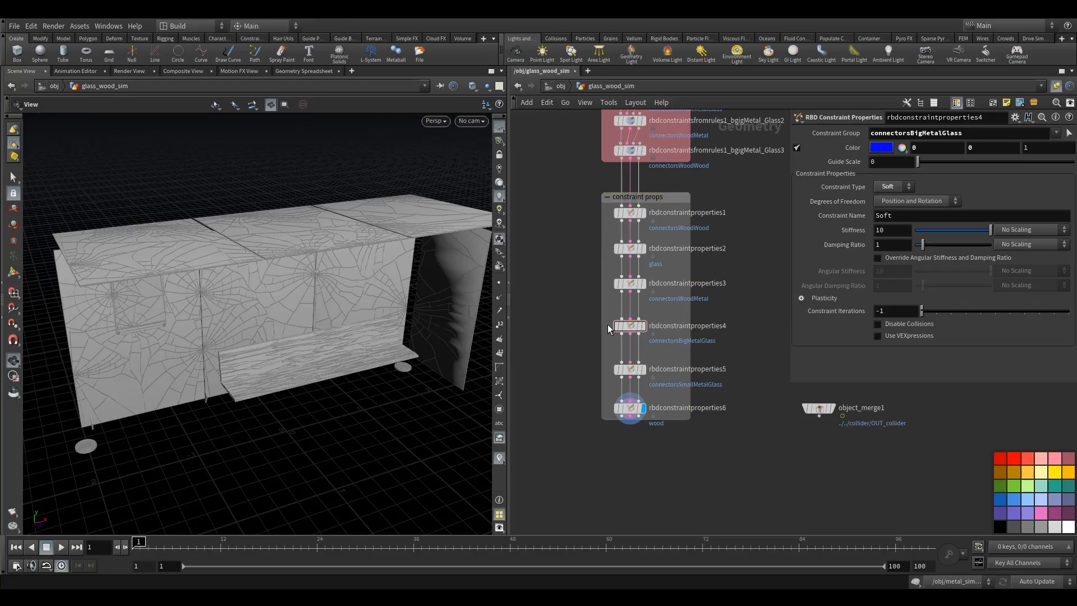
# - Colour the constraint props network box pink
pyautogui.click(605, 193)
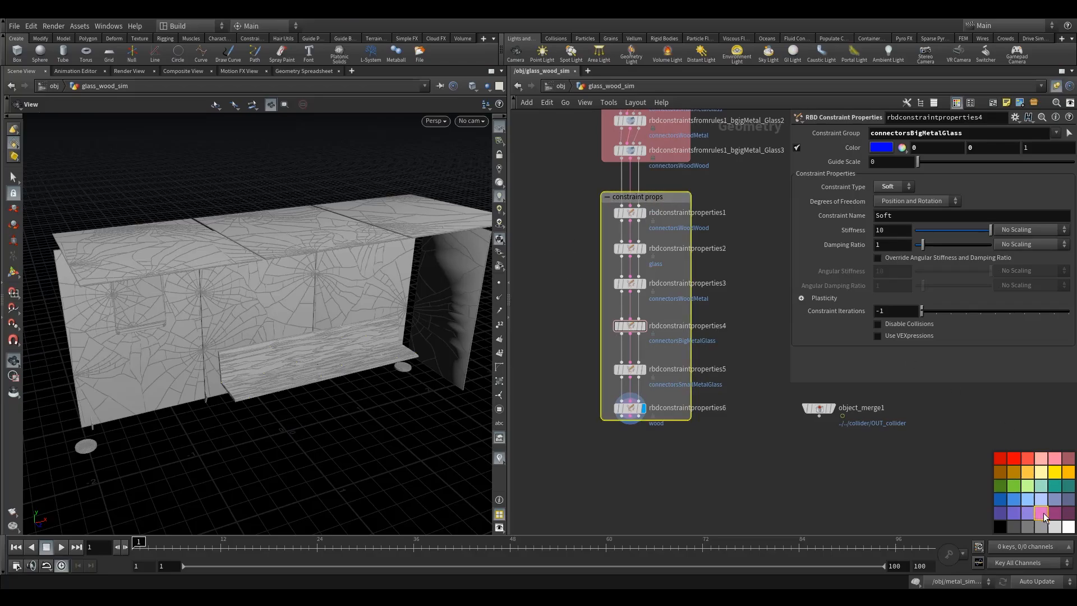
pyautogui.click(1042, 512)
pyautogui.scroll(3, 637, 450)
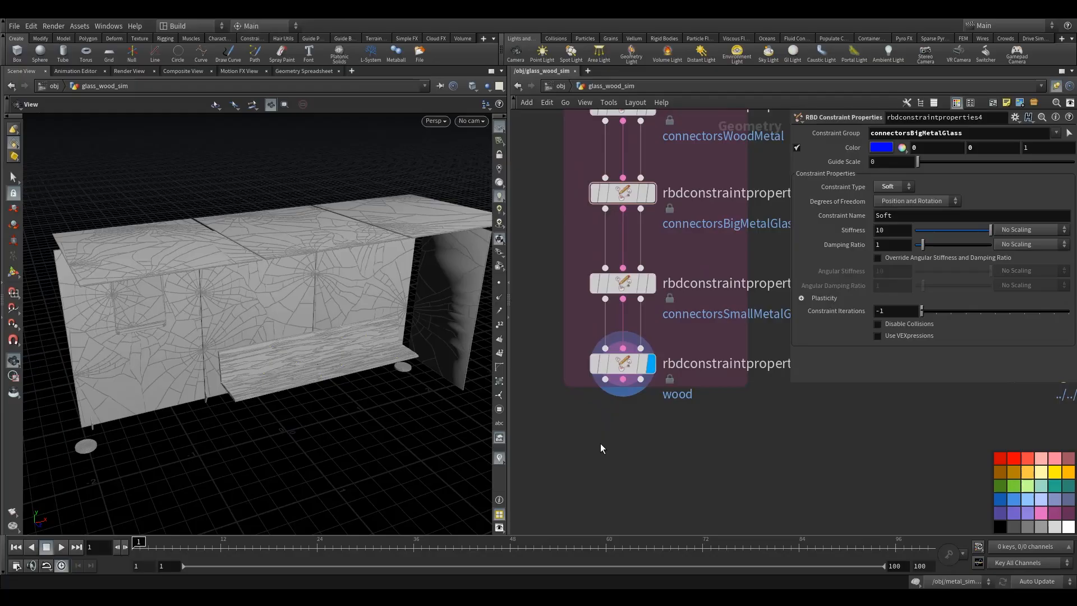
pyautogui.scroll(-1, 600, 447)
# - Add an RBD Configure node below the constraint chain and wire the last constraint properties node into it
pyautogui.press('Tab')
pyautogui.write('rbds')
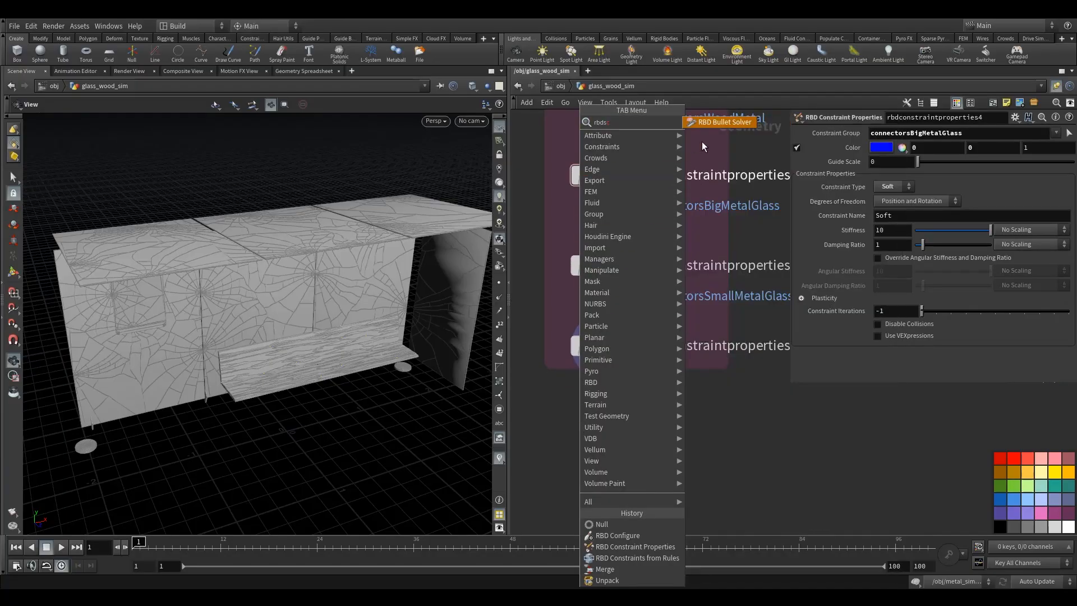
pyautogui.press('BackSpace')
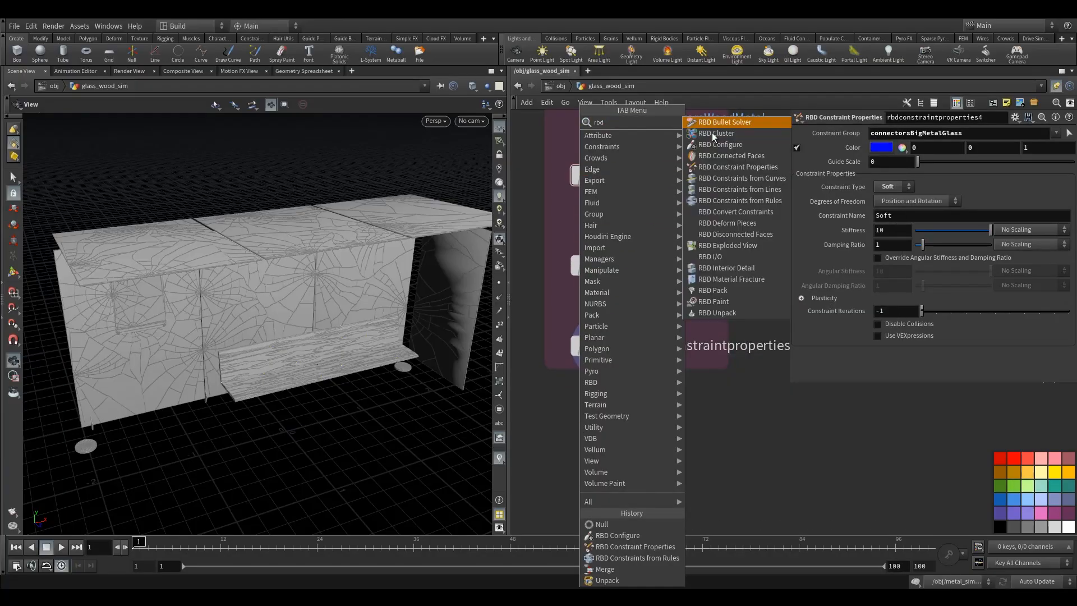
pyautogui.write('c')
pyautogui.click(729, 133)
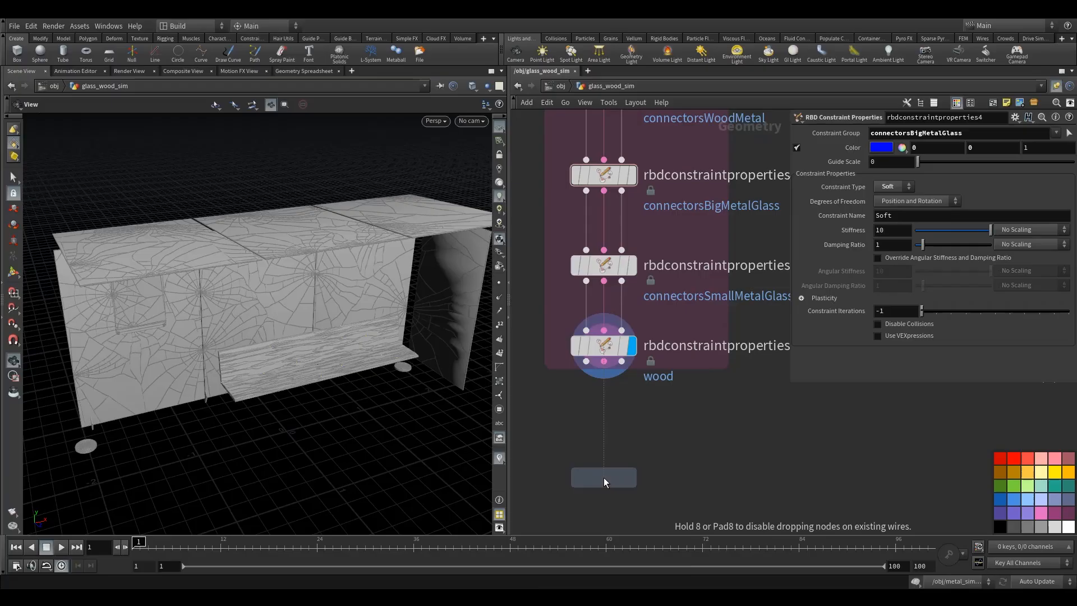
pyautogui.click(604, 478)
pyautogui.click(587, 363)
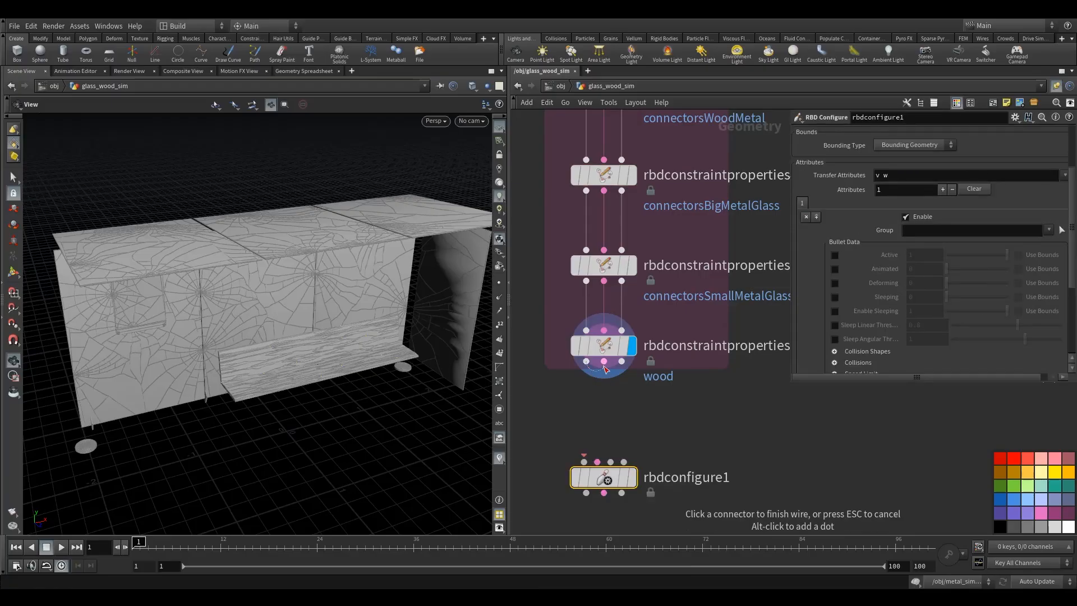
pyautogui.click(584, 461)
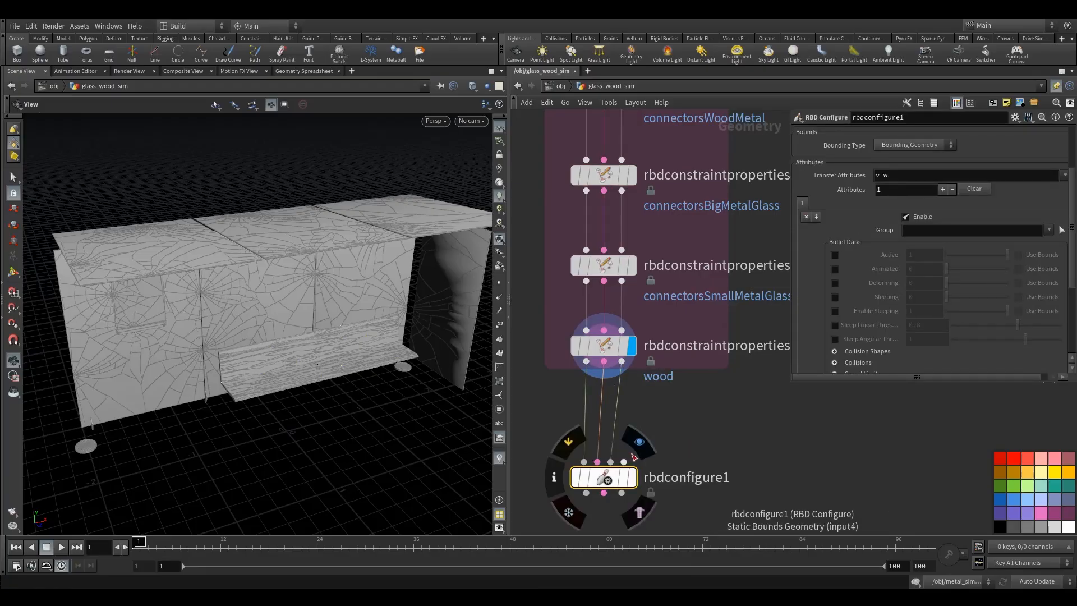
# - Set the display flag on the RBD Configure node
pyautogui.click(637, 452)
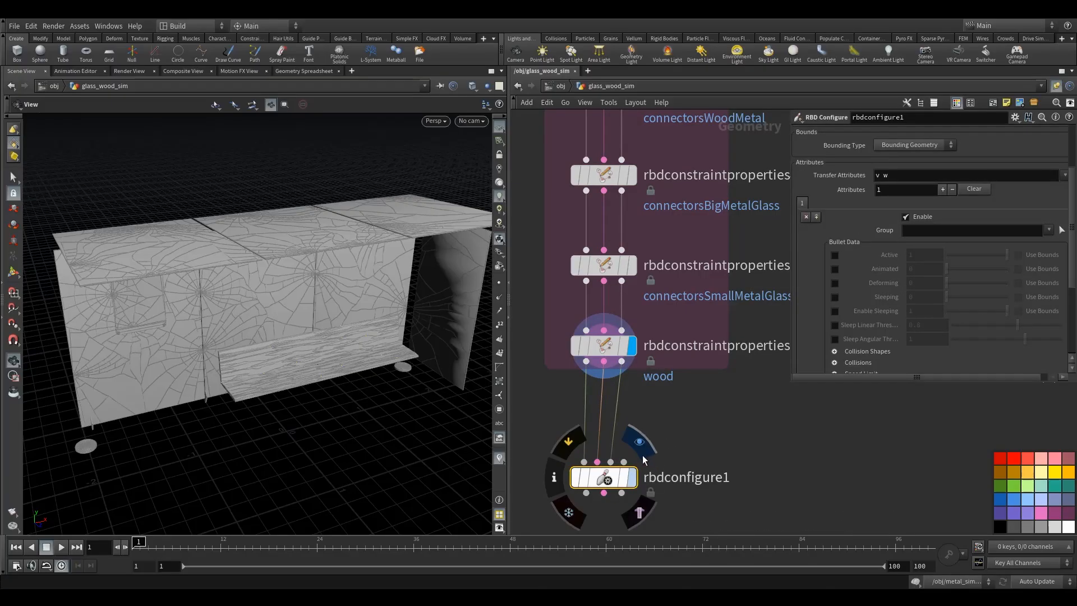
pyautogui.click(641, 455)
pyautogui.moveTo(368, 388); pyautogui.dragTo(368, 369)
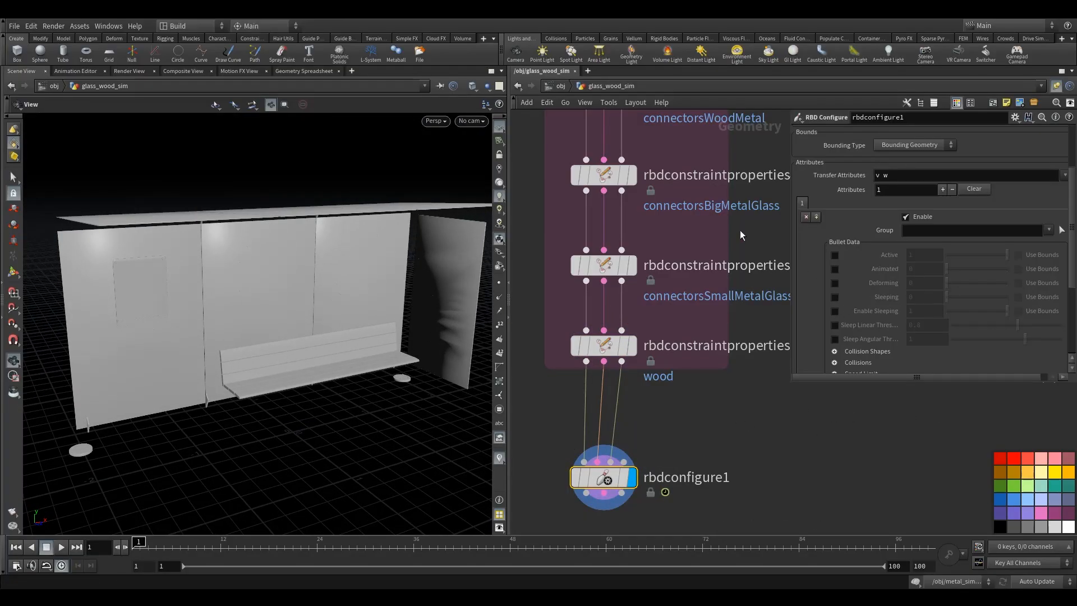
# - Set the RBD Configure bounds to a bounding box sized 6, 0.2, 6
pyautogui.scroll(5, 925, 252)
pyautogui.moveTo(133, 437); pyautogui.dragTo(144, 418)
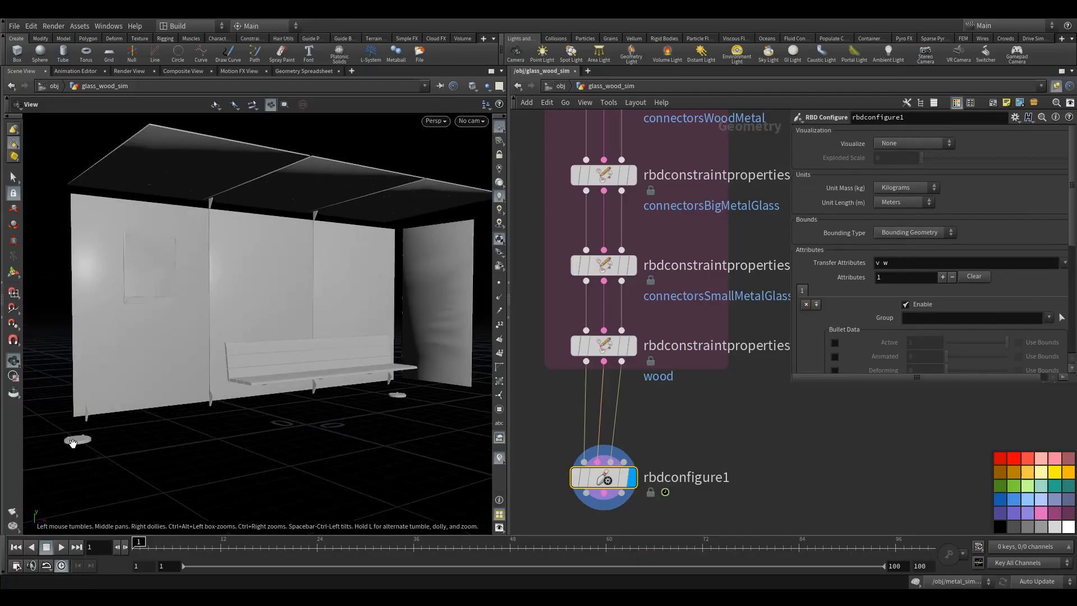
pyautogui.click(894, 232)
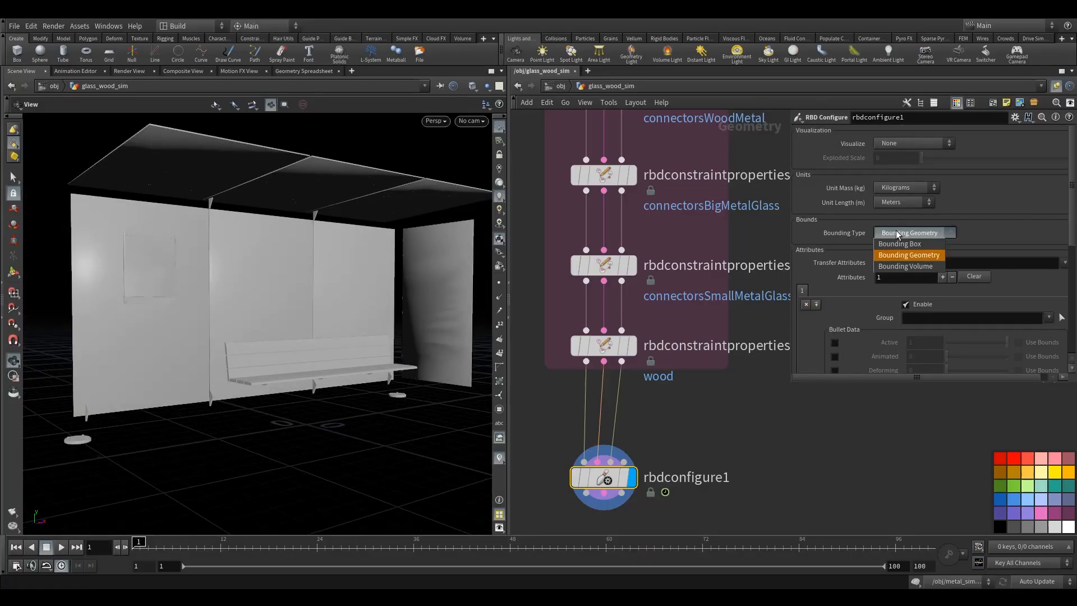
pyautogui.click(914, 245)
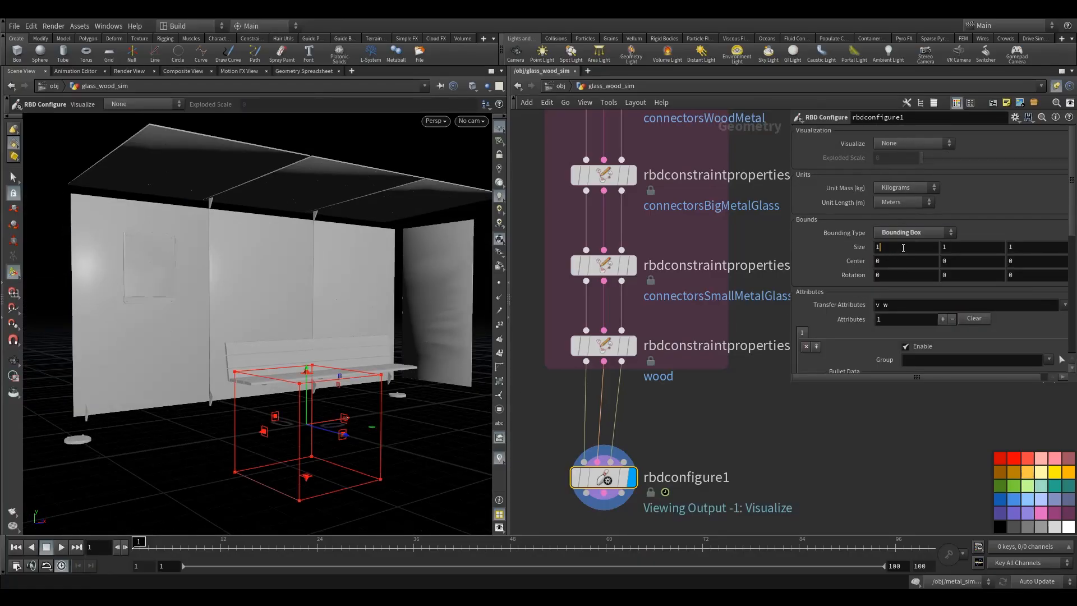
pyautogui.doubleClick(903, 248)
pyautogui.write('6')
pyautogui.press('Tab')
pyautogui.write('.2')
pyautogui.press('Tab')
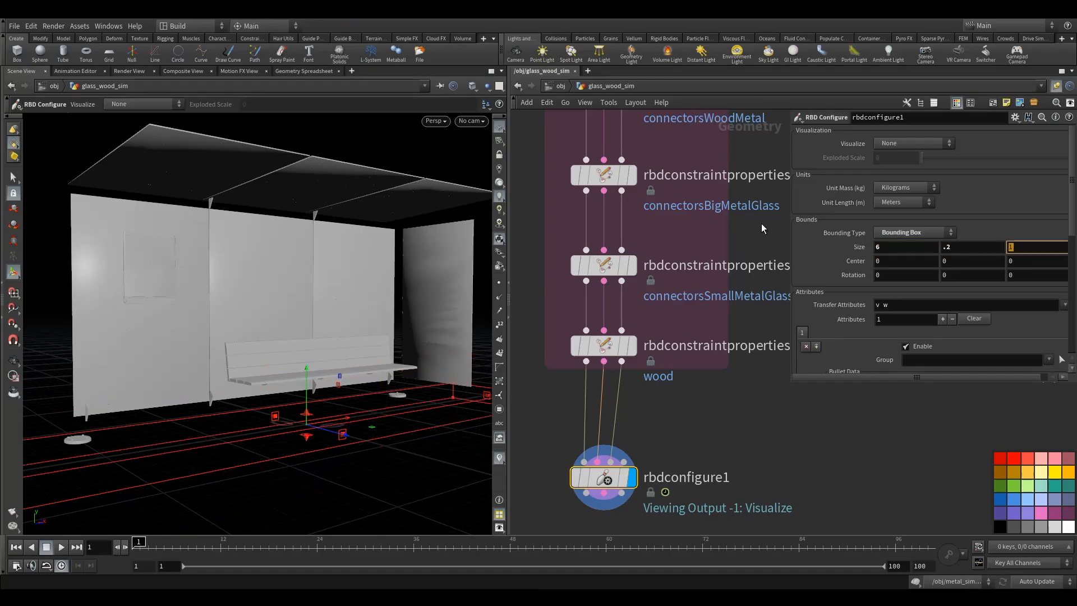
pyautogui.press('Return')
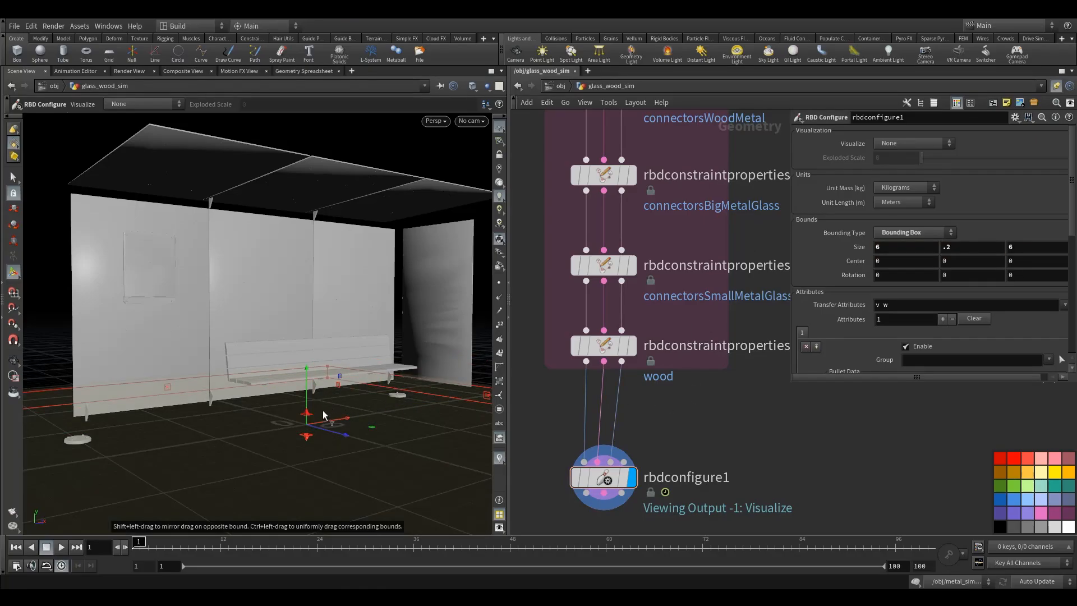
# - Set the RBD Configure visualization mode to Pinned
pyautogui.click(896, 143)
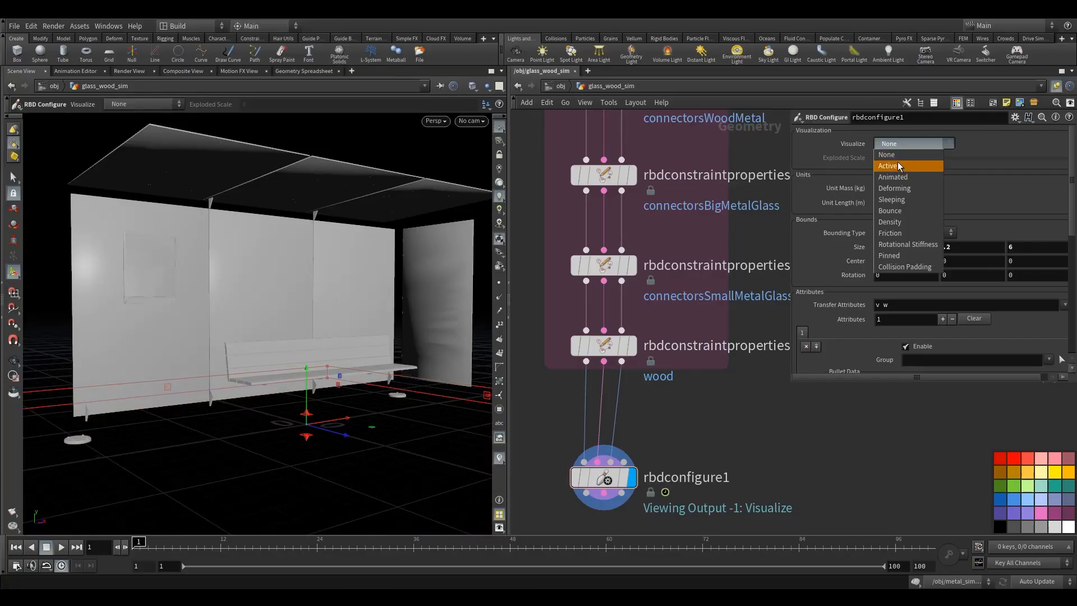
pyautogui.click(897, 245)
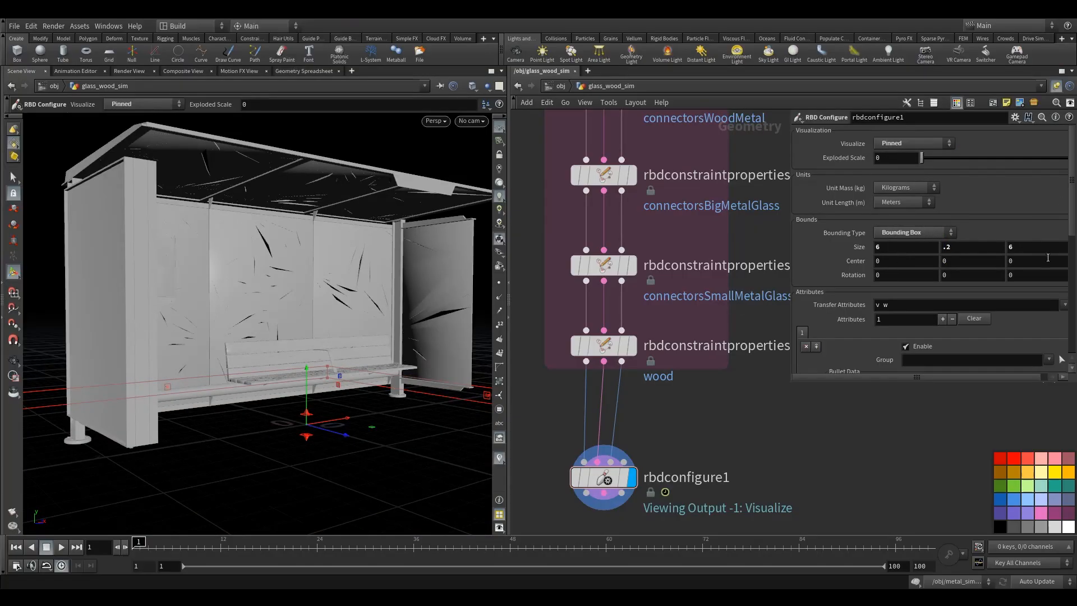
# - Browse the available groups in the first attribute block's group list
pyautogui.moveTo(1070, 210); pyautogui.dragTo(1072, 291)
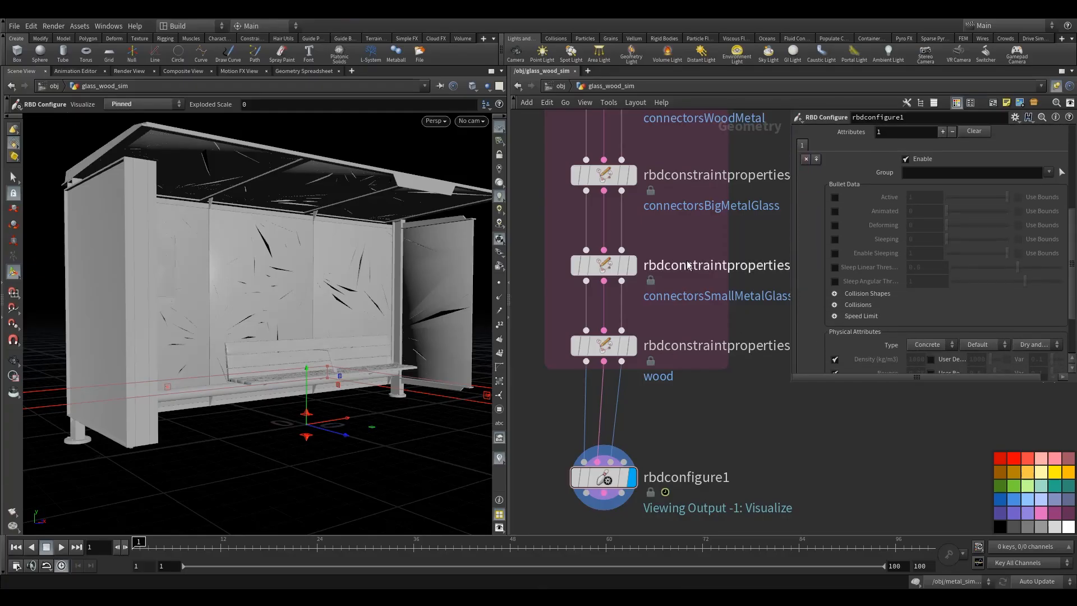
pyautogui.click(925, 173)
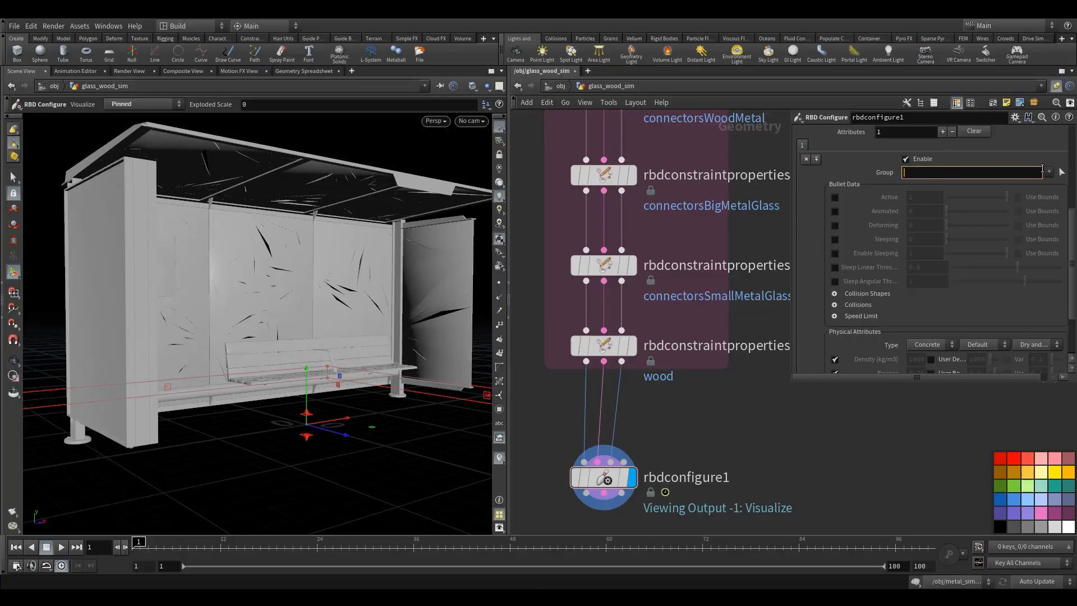
pyautogui.click(1048, 172)
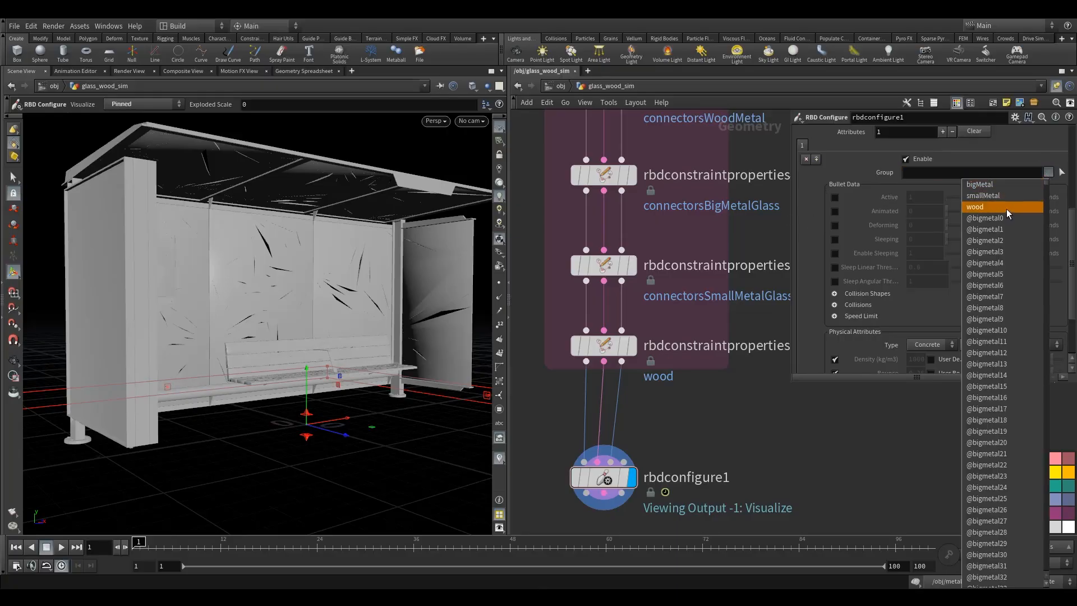
pyautogui.click(1050, 194)
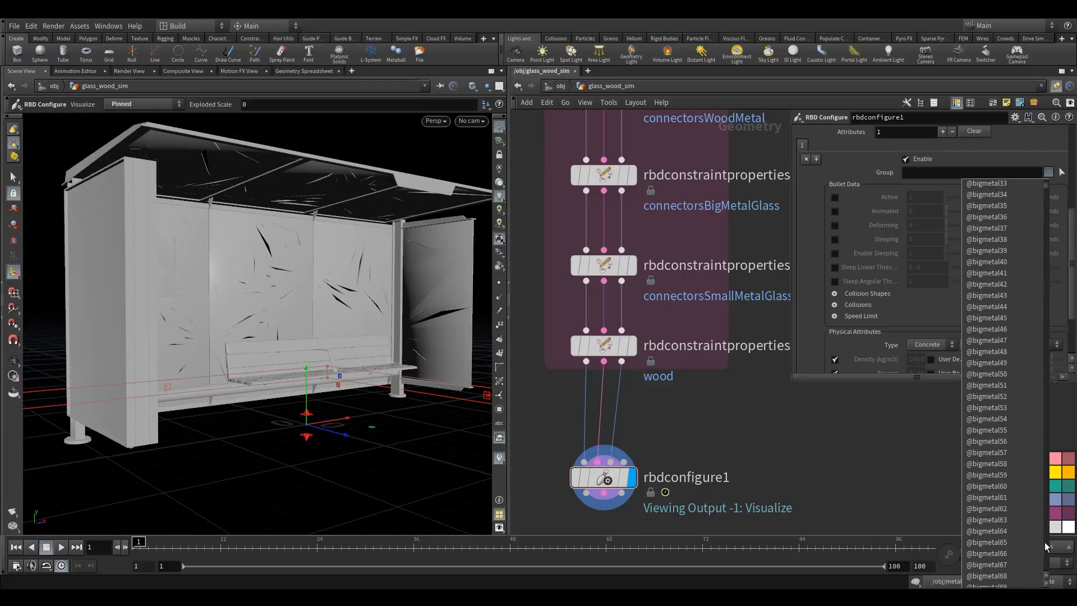
pyautogui.click(1047, 561)
pyautogui.click(1058, 222)
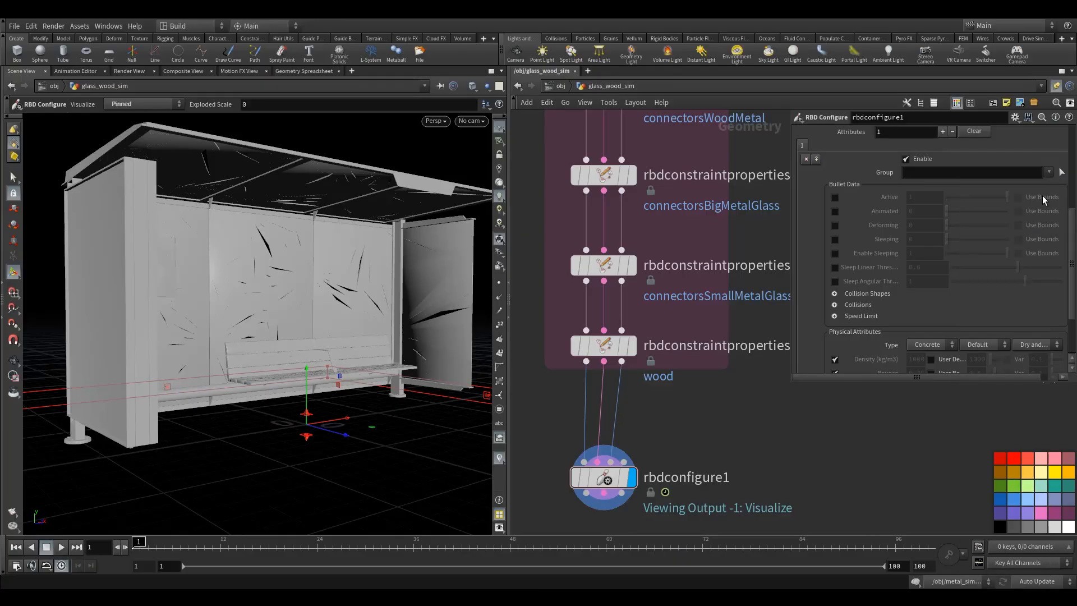
pyautogui.click(1003, 175)
pyautogui.click(1048, 172)
pyautogui.click(1047, 189)
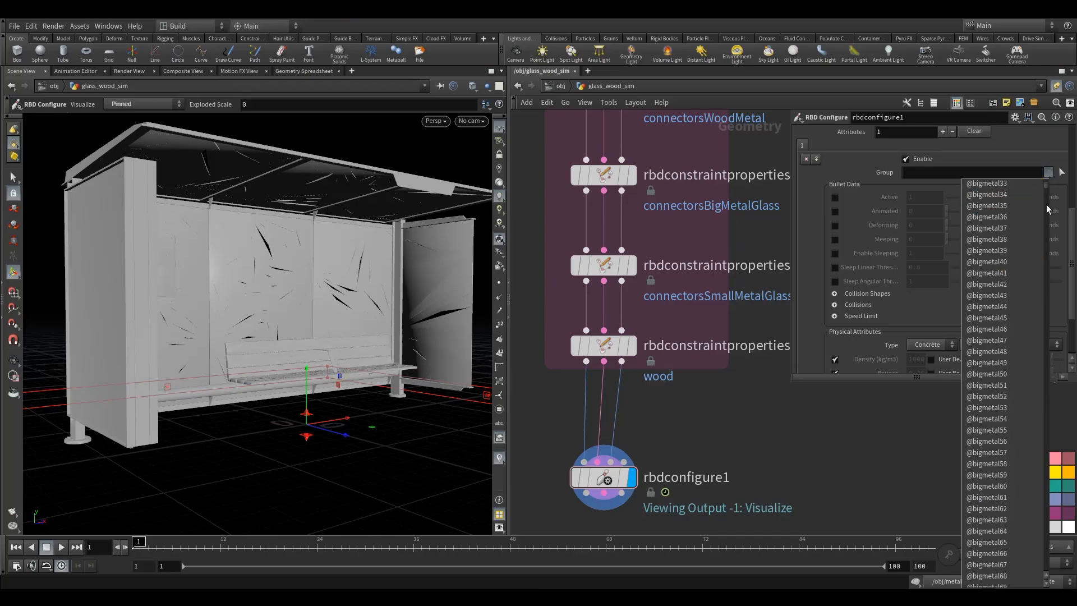
pyautogui.click(1046, 522)
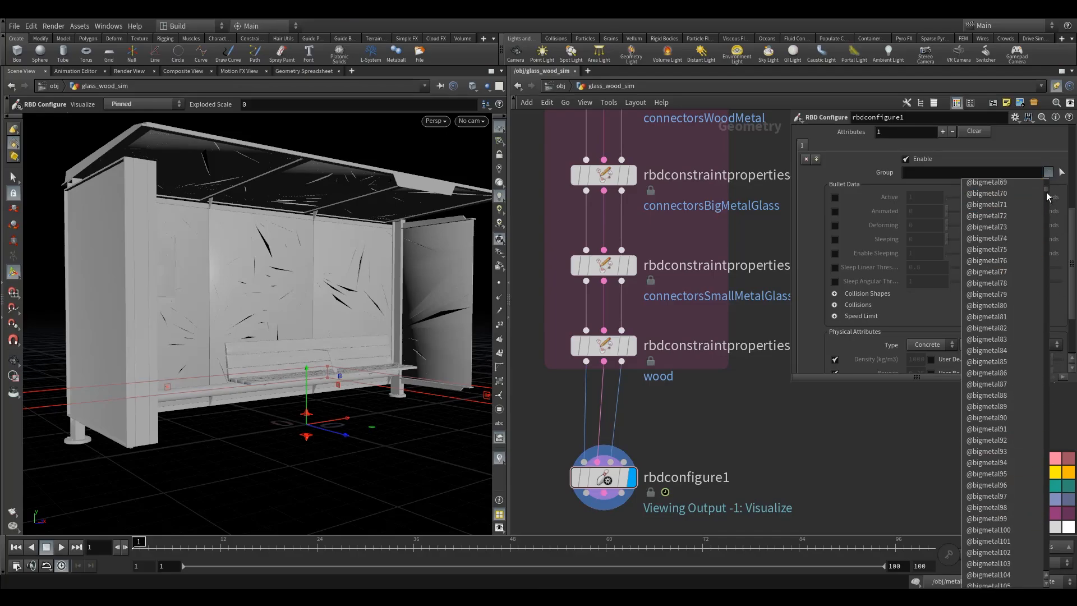
pyautogui.moveTo(1049, 195); pyautogui.dragTo(1048, 466)
pyautogui.click(1048, 467)
pyautogui.click(939, 174)
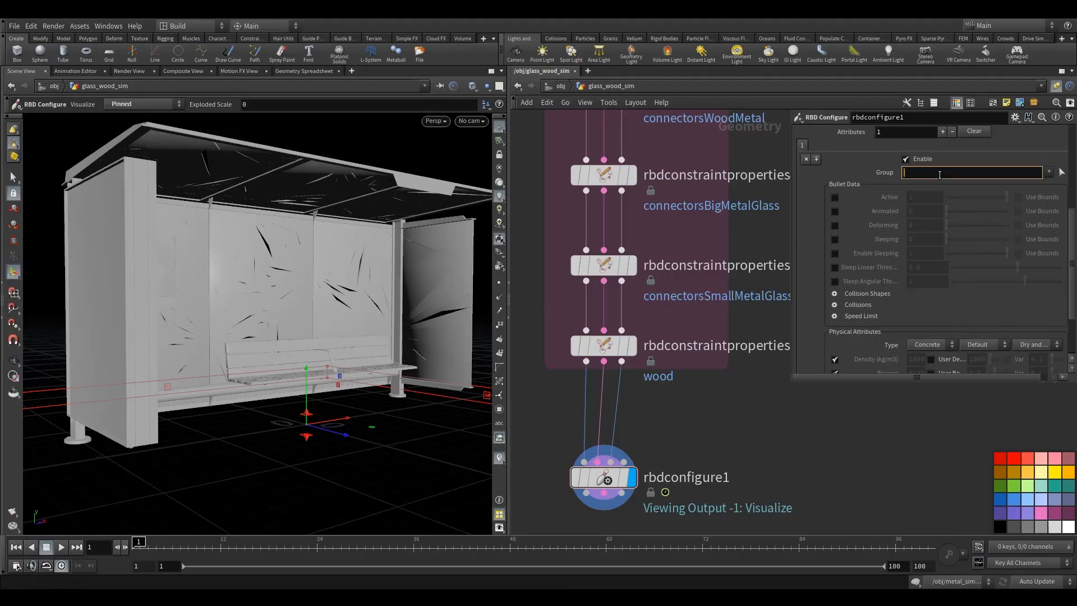
pyautogui.write('@name=*glass*')
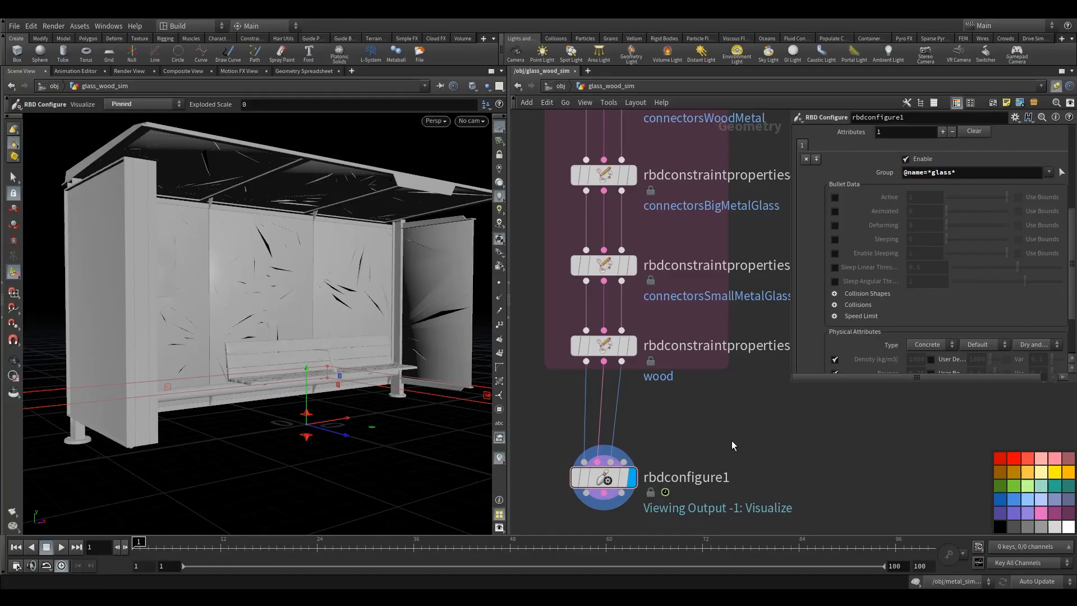
pyautogui.moveTo(548, 440); pyautogui.dragTo(653, 496)
pyautogui.moveTo(1074, 233)
pyautogui.mouseDown()
pyautogui.moveTo(1071, 267)
pyautogui.moveTo(1062, 227)
pyautogui.mouseUp()
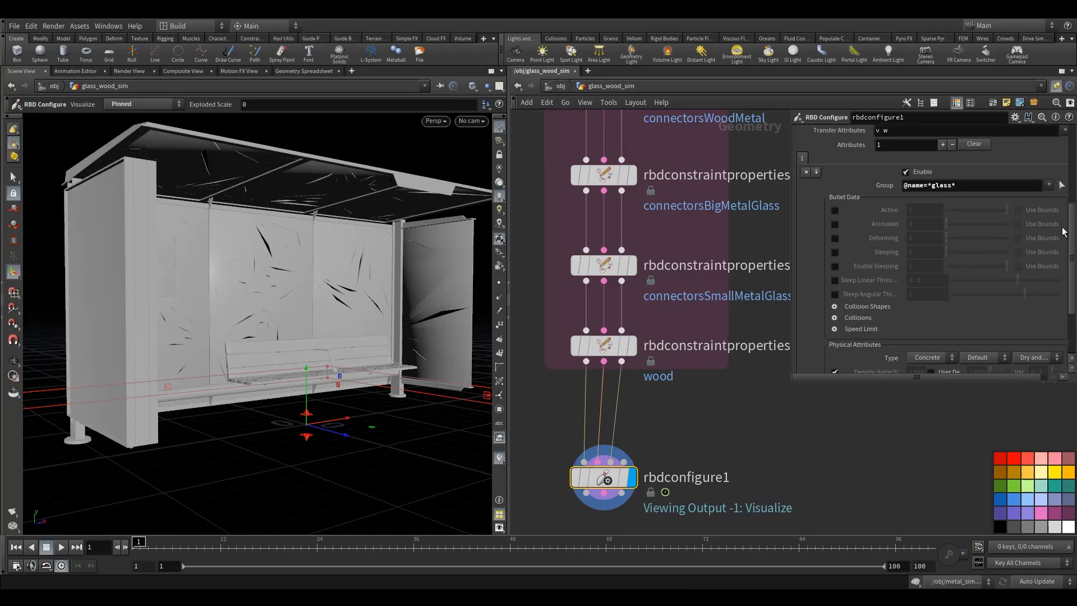
pyautogui.click(929, 186)
pyautogui.write('*')
# - Enable the convex hull geometry representation and collision padding overrides, setting collision padding to 0.01
pyautogui.moveTo(1070, 249); pyautogui.dragTo(1074, 276)
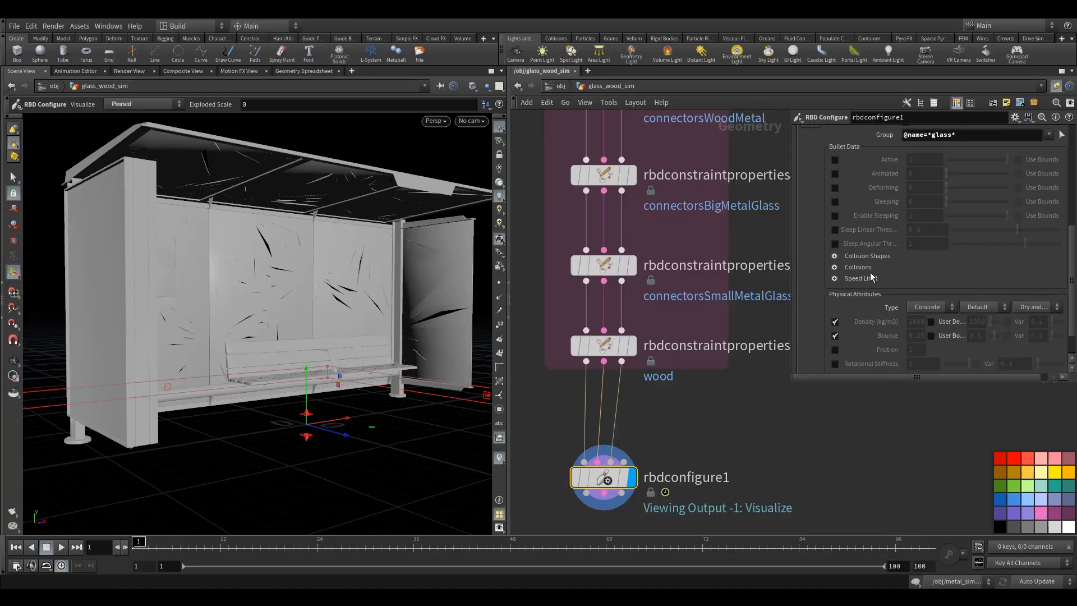
pyautogui.click(834, 256)
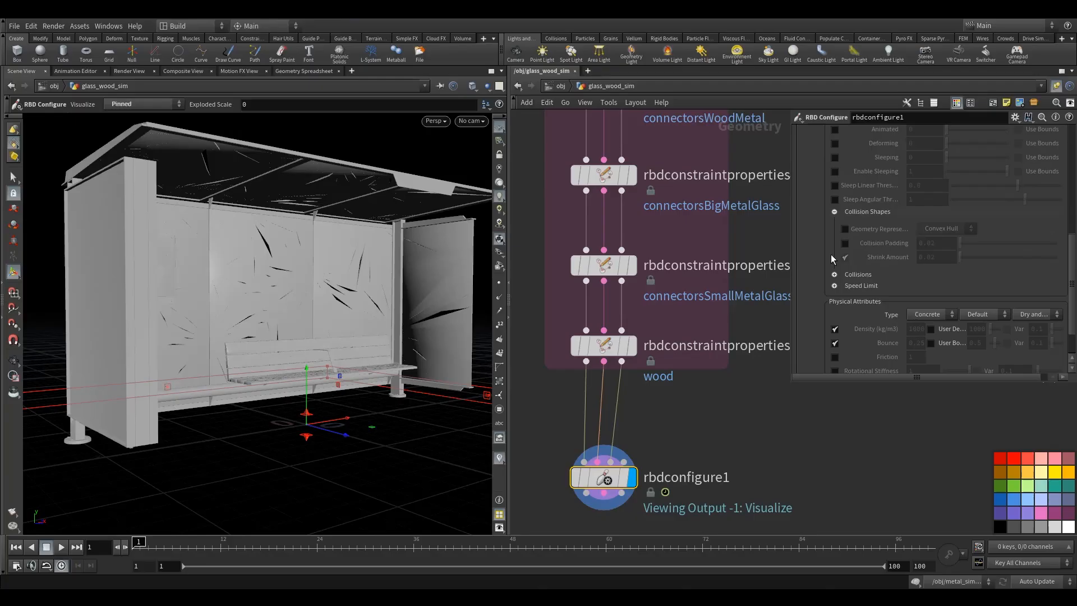
pyautogui.click(845, 230)
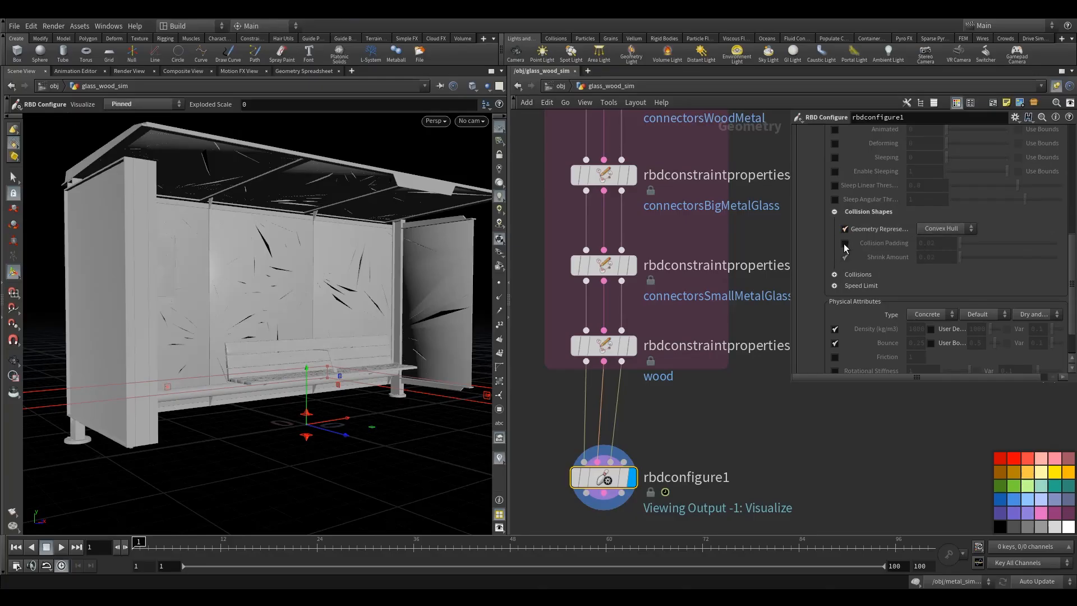
pyautogui.click(844, 243)
pyautogui.click(940, 246)
pyautogui.write('1')
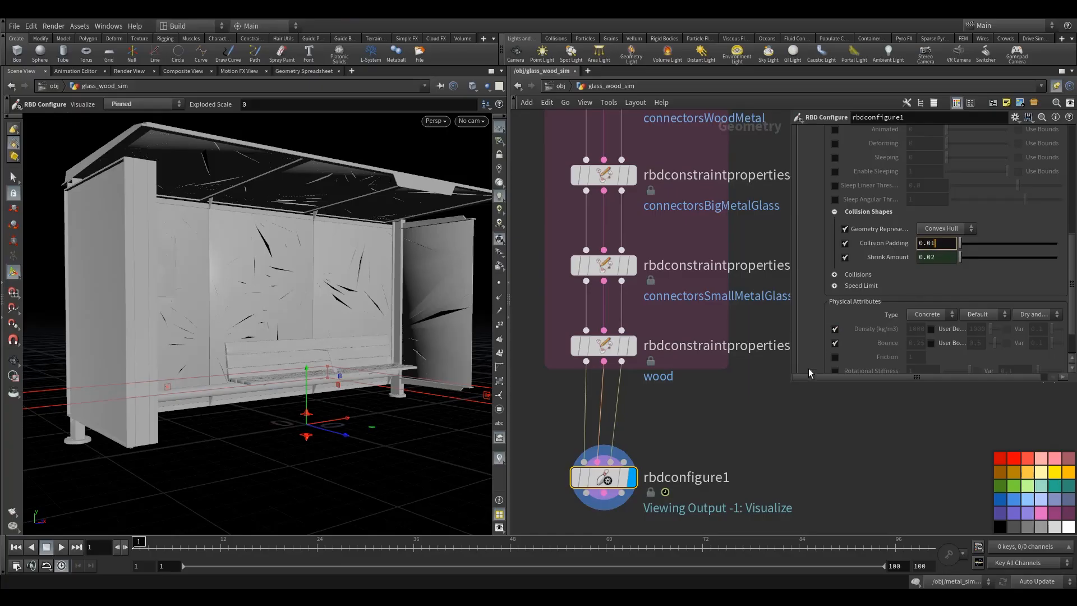
pyautogui.press('Return')
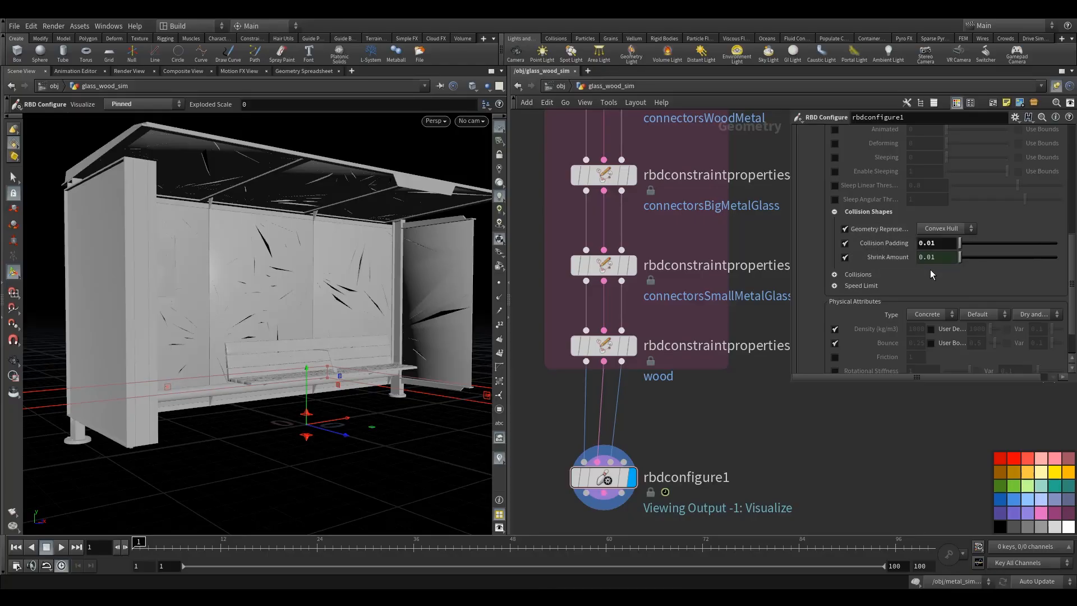
# - Set the physical attributes type and preset to Glass and override the density to 100
pyautogui.scroll(1, 941, 277)
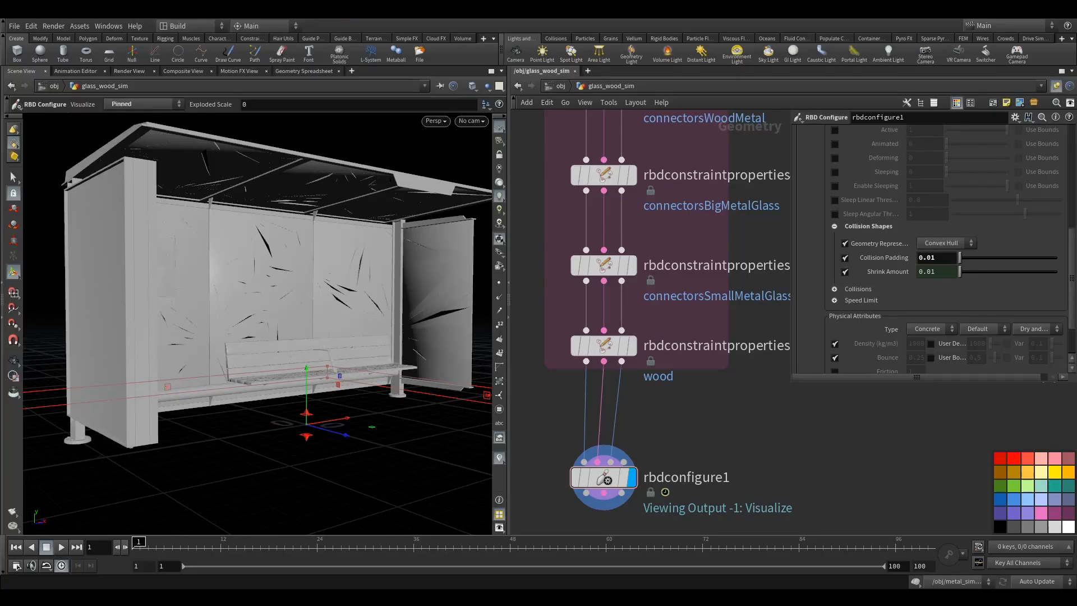
pyautogui.scroll(-3, 924, 331)
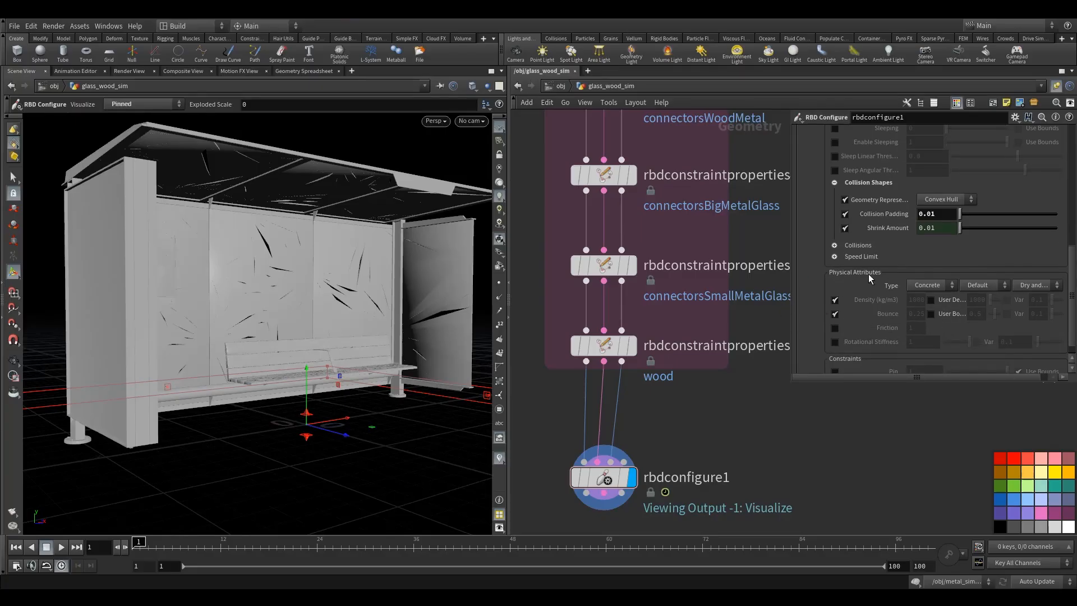
pyautogui.click(923, 287)
pyautogui.click(921, 307)
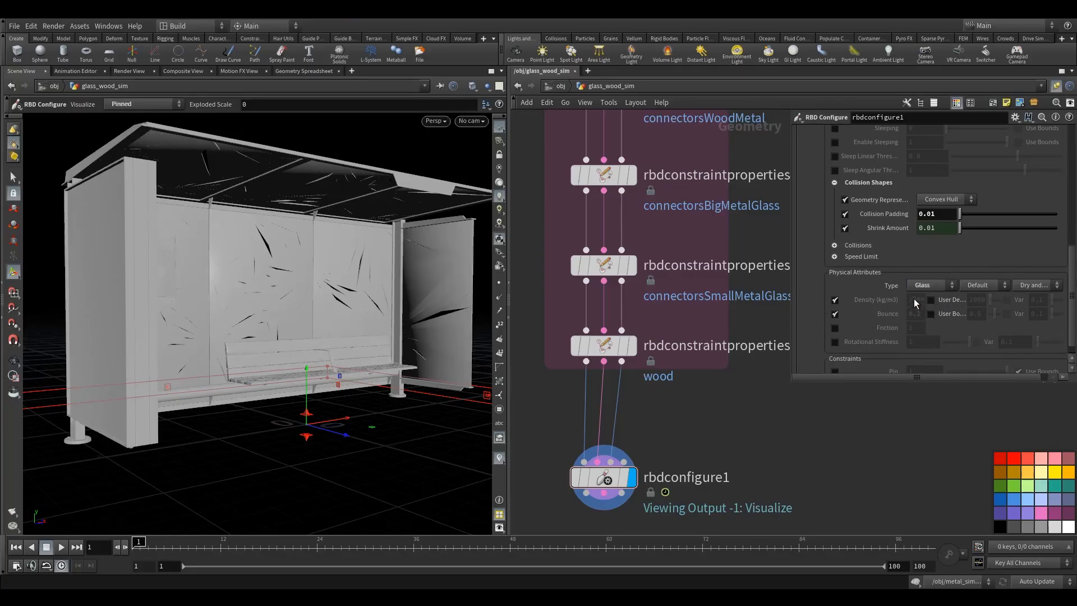
pyautogui.click(976, 286)
pyautogui.click(972, 318)
pyautogui.click(931, 300)
pyautogui.click(978, 299)
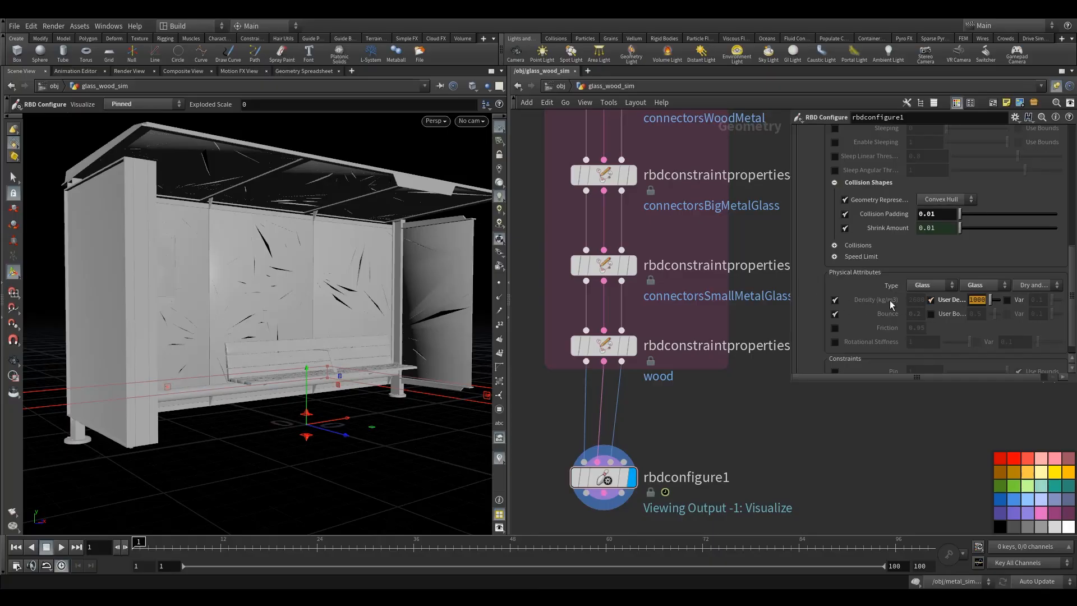
pyautogui.write('100')
pyautogui.press('Return')
# - Enable the friction override for the glass attribute block
pyautogui.moveTo(853, 381); pyautogui.dragTo(849, 426)
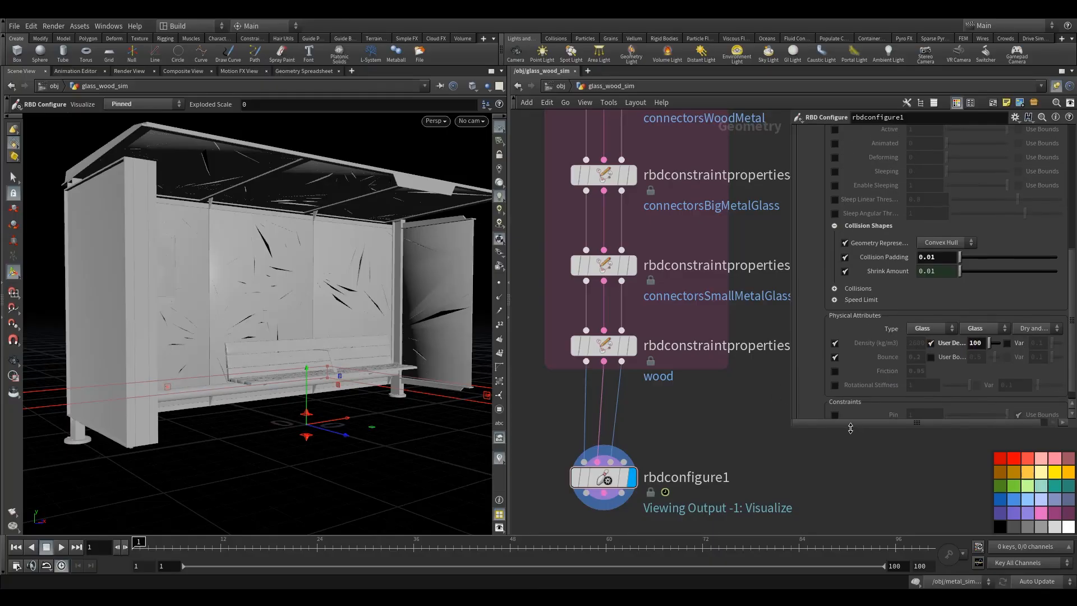
pyautogui.moveTo(1073, 303); pyautogui.dragTo(1075, 326)
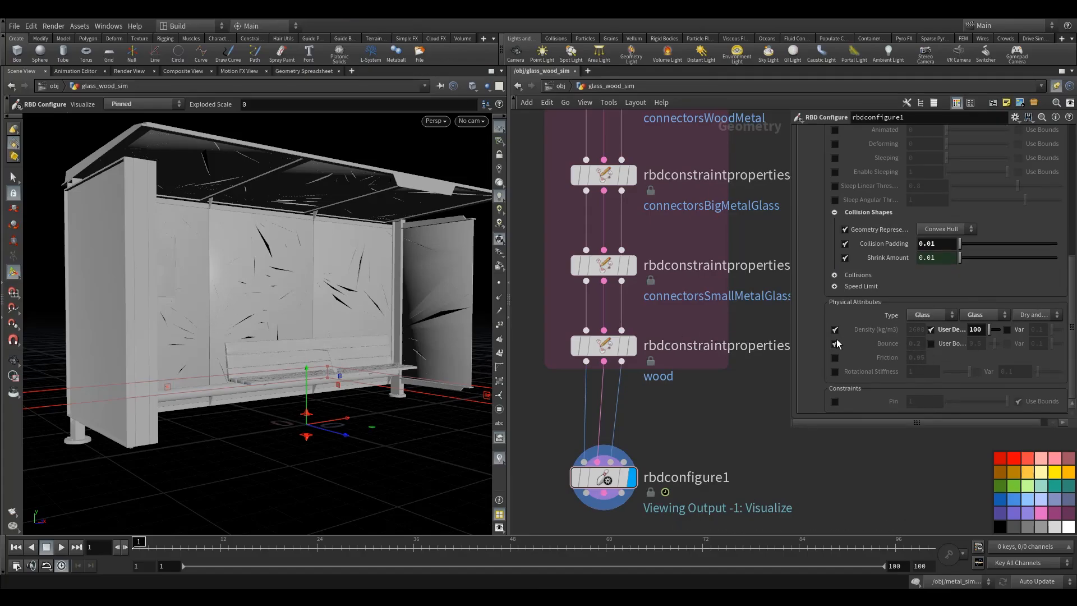
pyautogui.click(835, 357)
pyautogui.scroll(4, 982, 358)
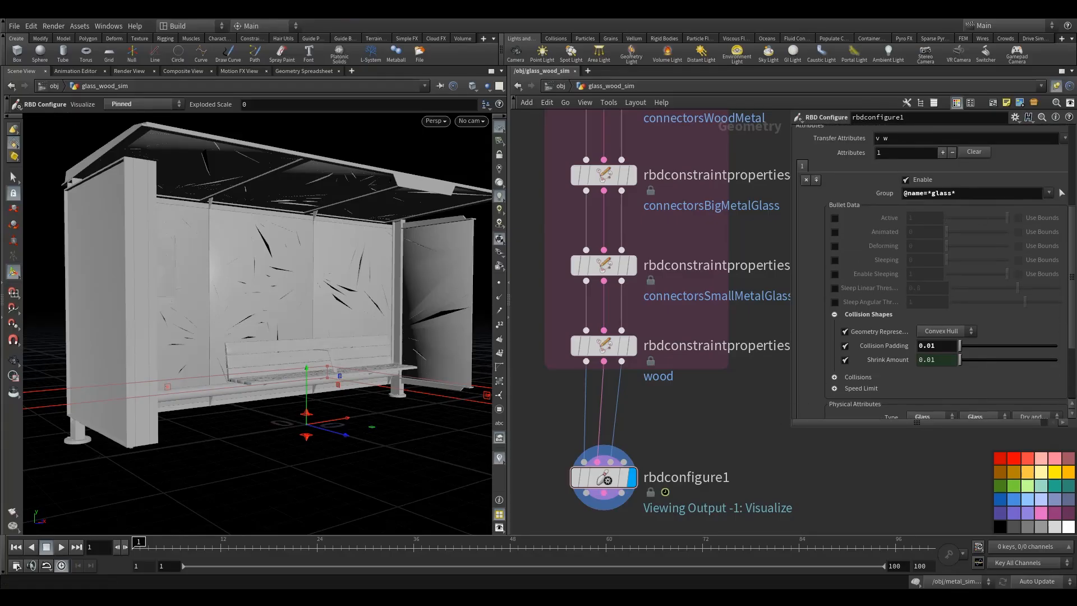
pyautogui.click(816, 180)
pyautogui.click(939, 193)
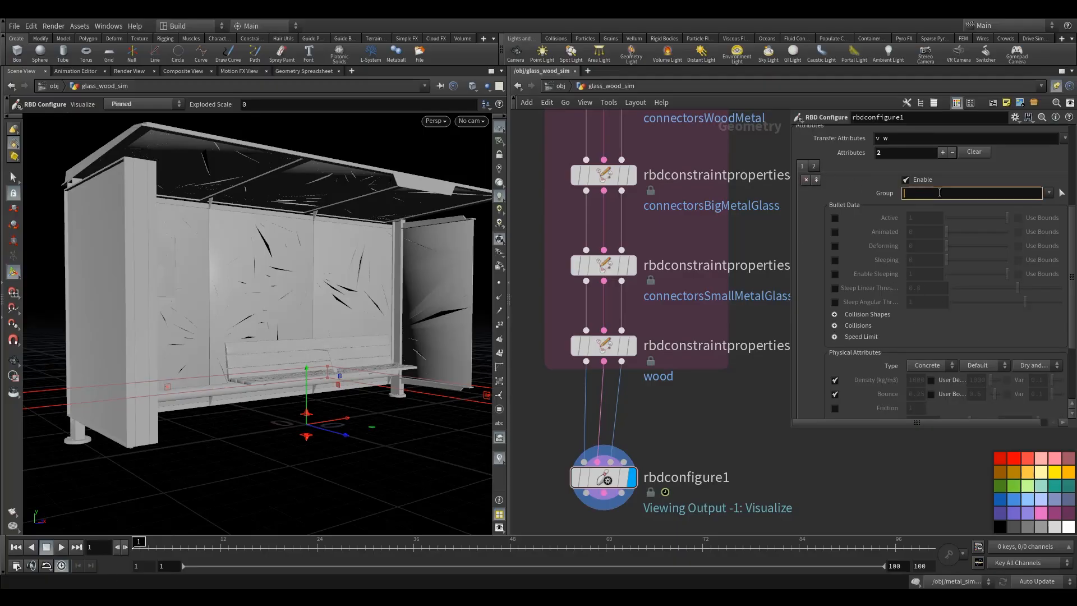
pyautogui.write('@name=*metal*')
pyautogui.press('Return')
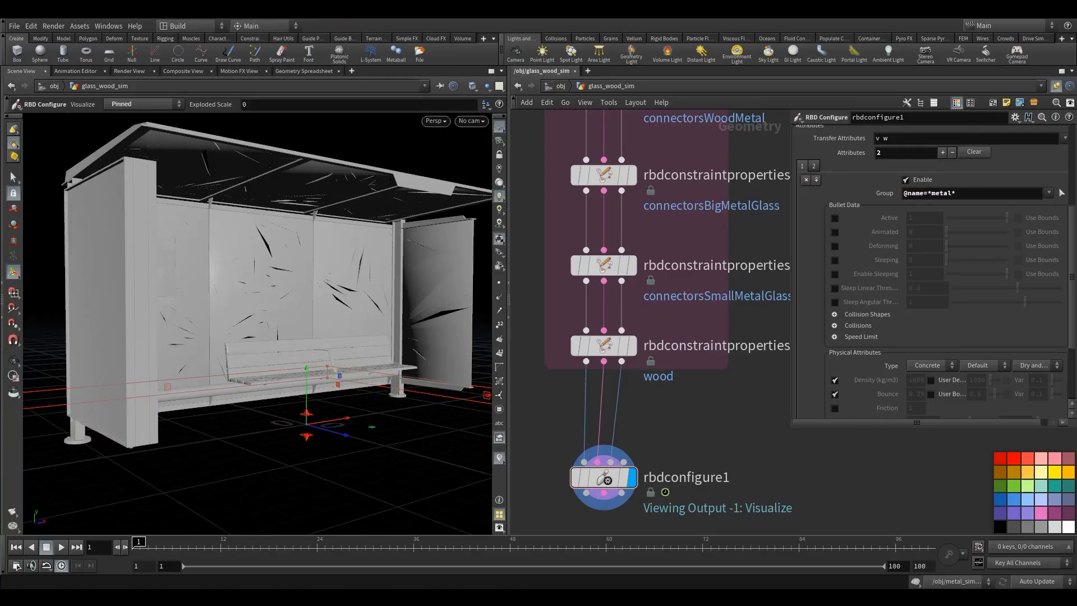
# - Enable the geometry representation and collision padding overrides for the metal block
pyautogui.click(835, 316)
pyautogui.click(846, 331)
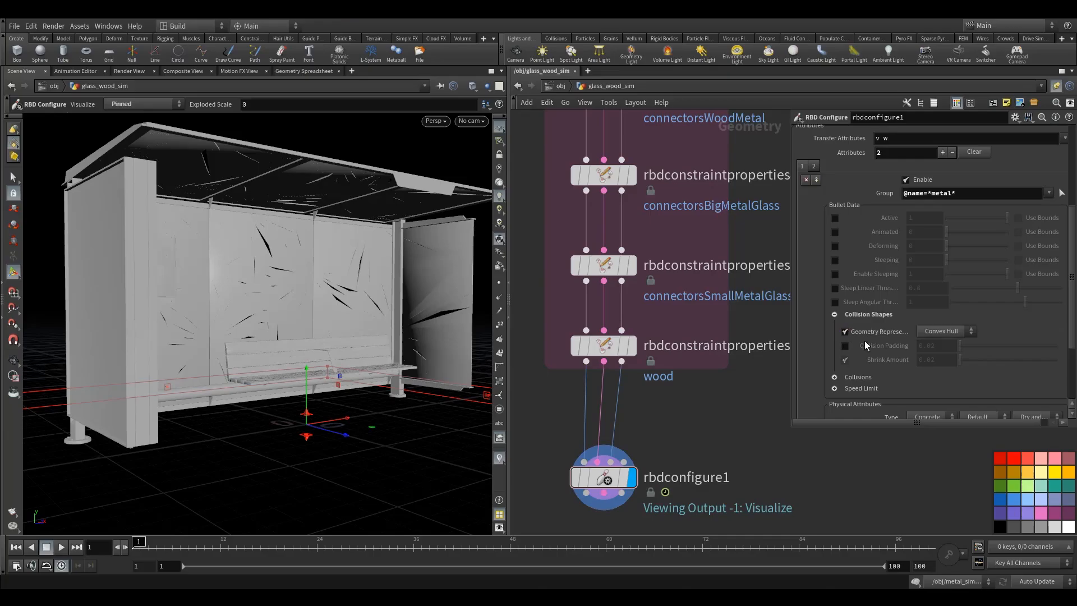
pyautogui.click(845, 346)
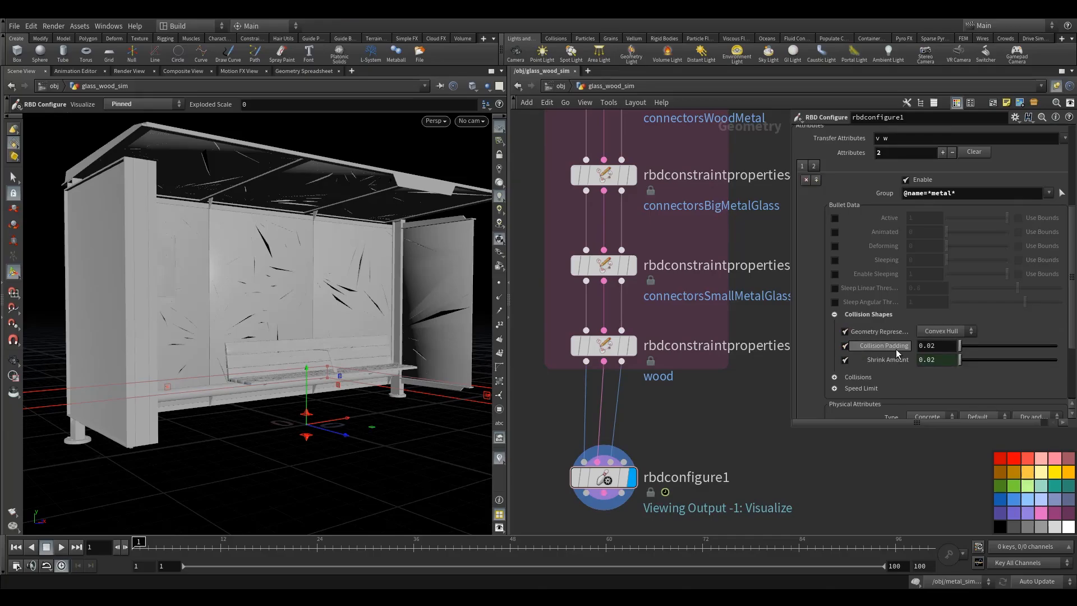
# - Compare the collision settings of the glass and metal attribute blocks
pyautogui.click(814, 166)
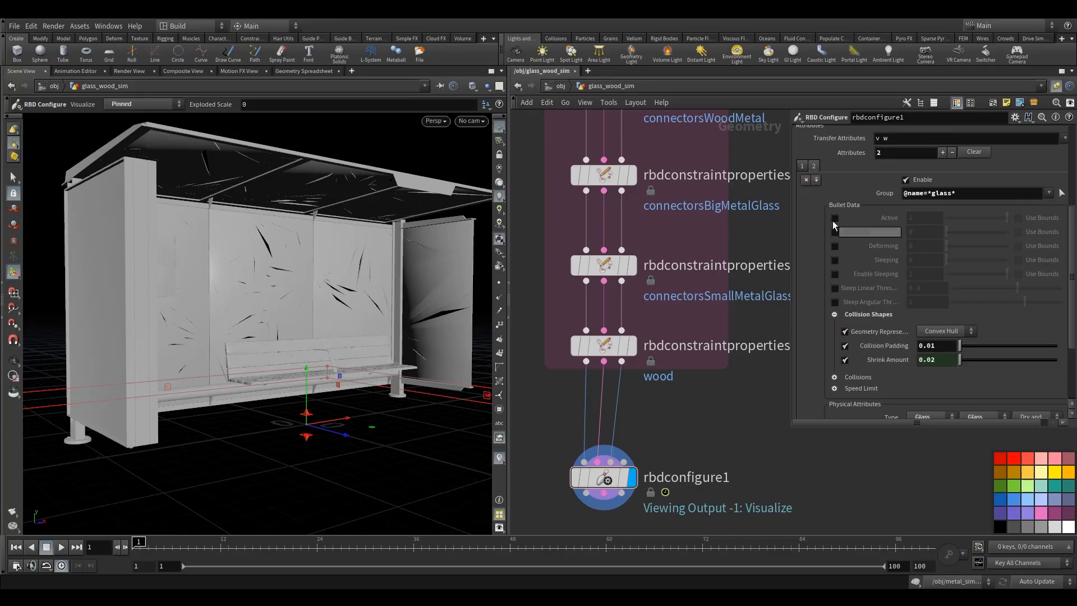
pyautogui.click(802, 166)
pyautogui.scroll(-3, 896, 354)
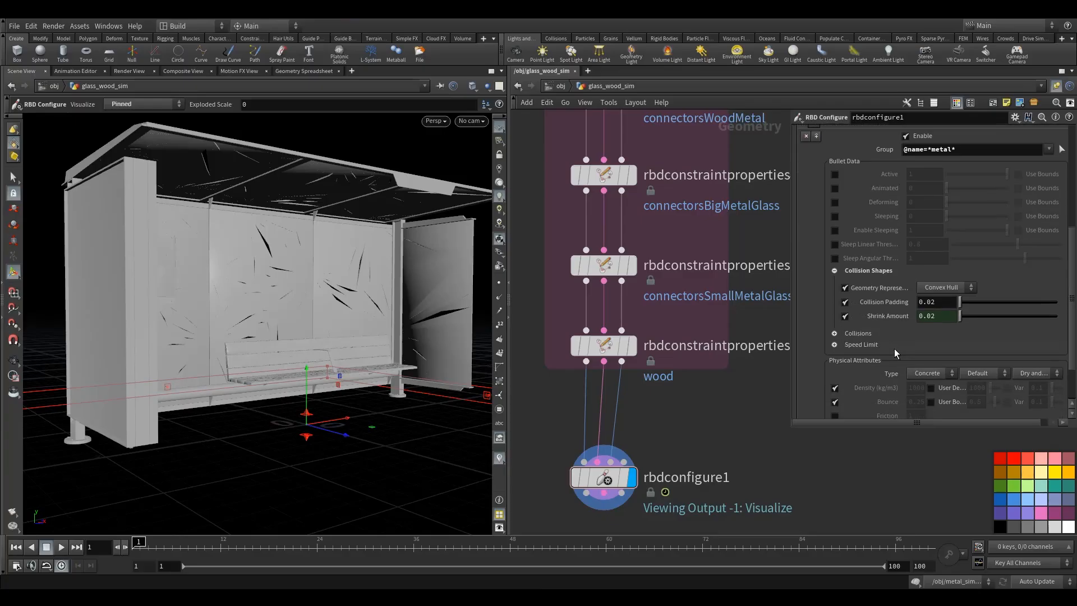
pyautogui.scroll(-2, 1012, 374)
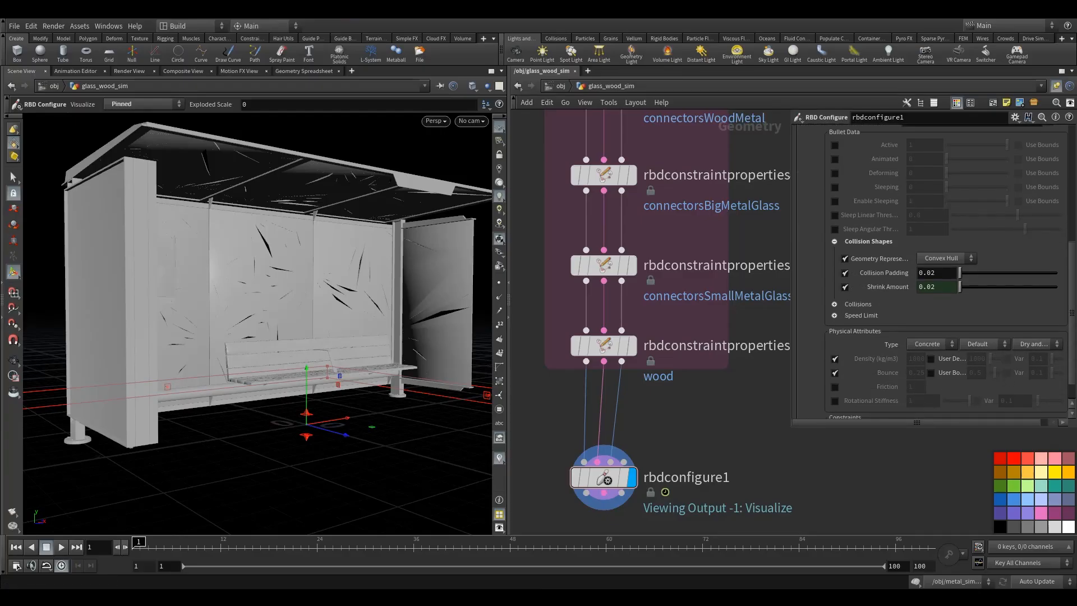
# - Set the metal block's physical type to Metal with the Steel preset and override its bounce to 0
pyautogui.click(934, 349)
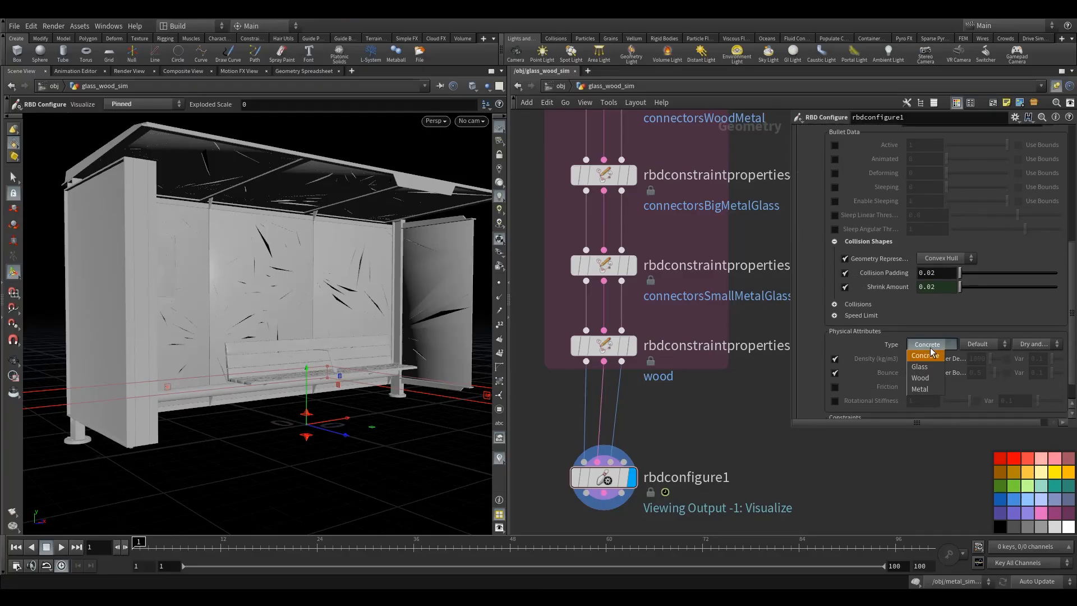
pyautogui.click(929, 394)
pyautogui.click(981, 347)
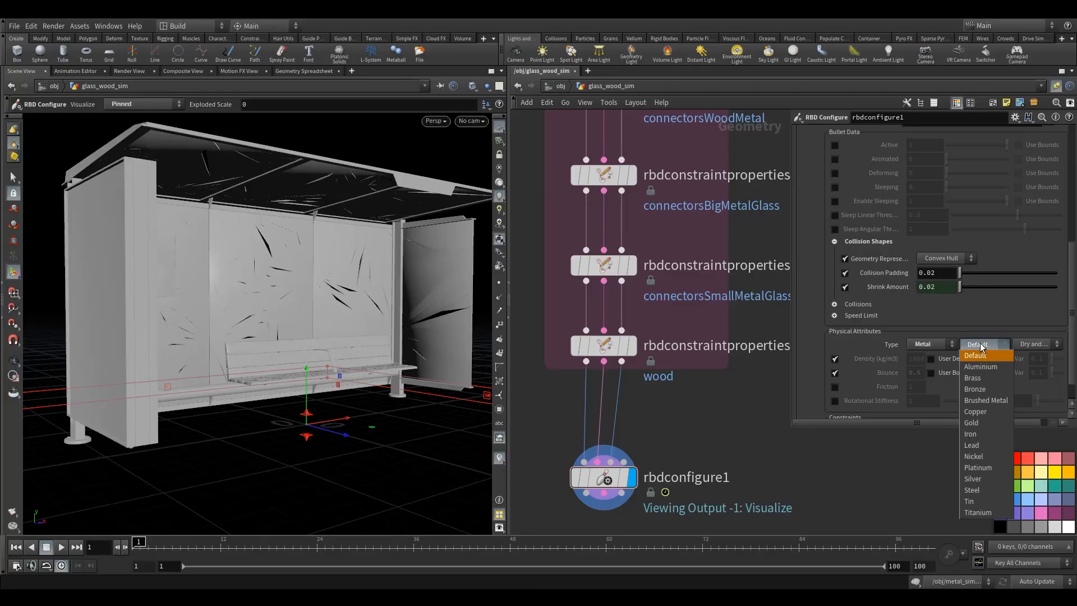
pyautogui.click(987, 490)
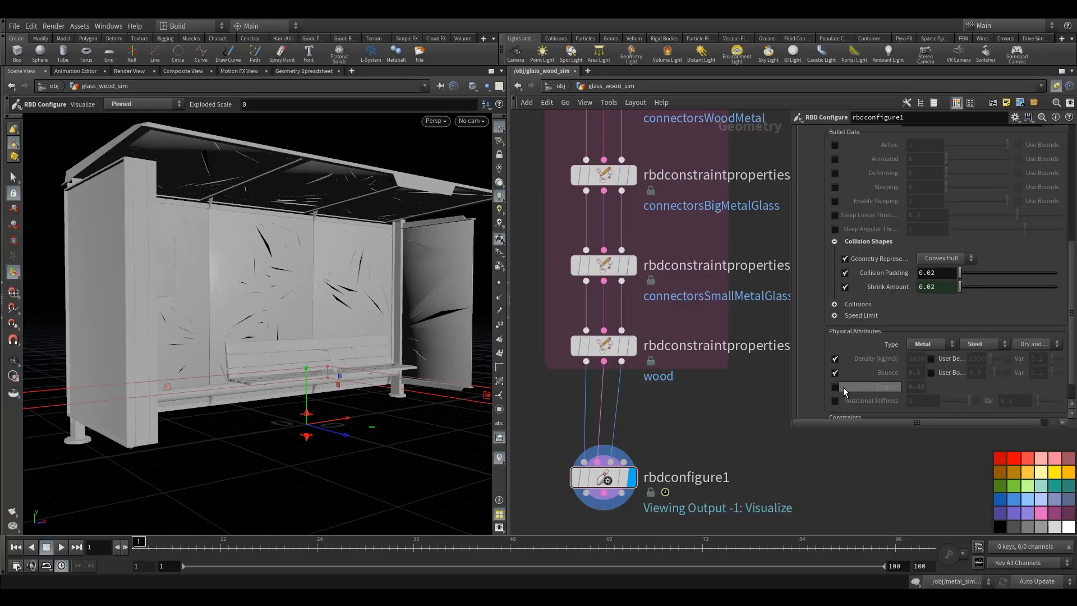
pyautogui.click(931, 373)
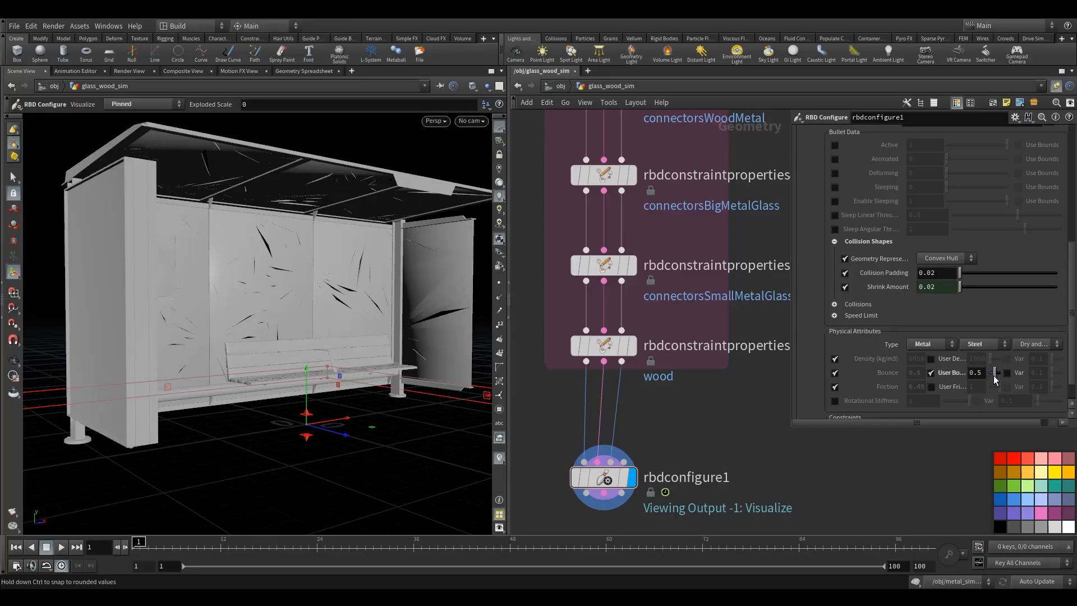
pyautogui.moveTo(994, 373); pyautogui.dragTo(988, 373)
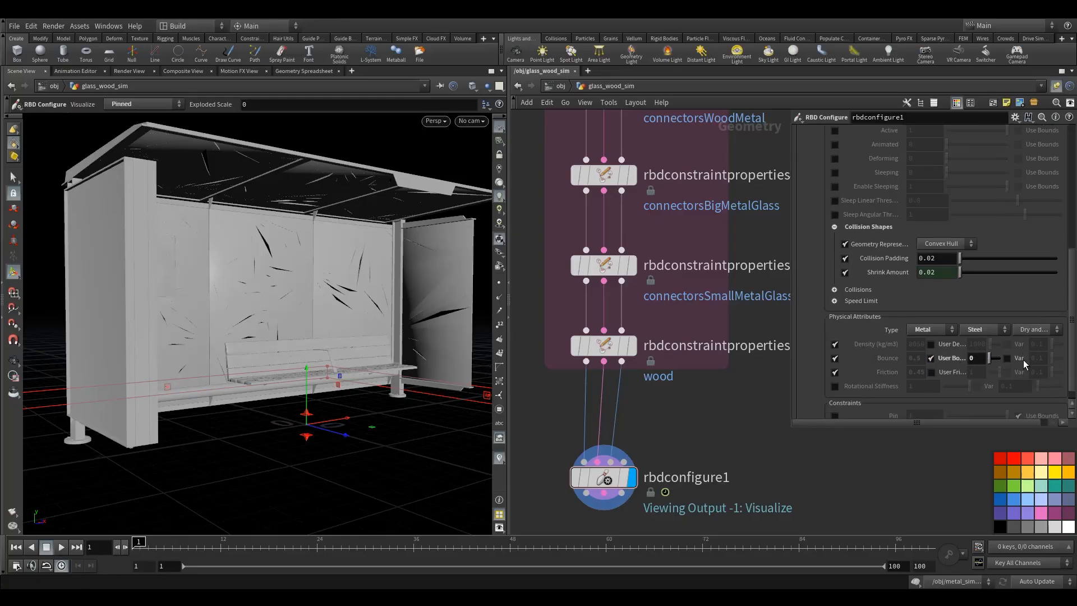
pyautogui.scroll(-2, 998, 393)
pyautogui.scroll(10, 931, 269)
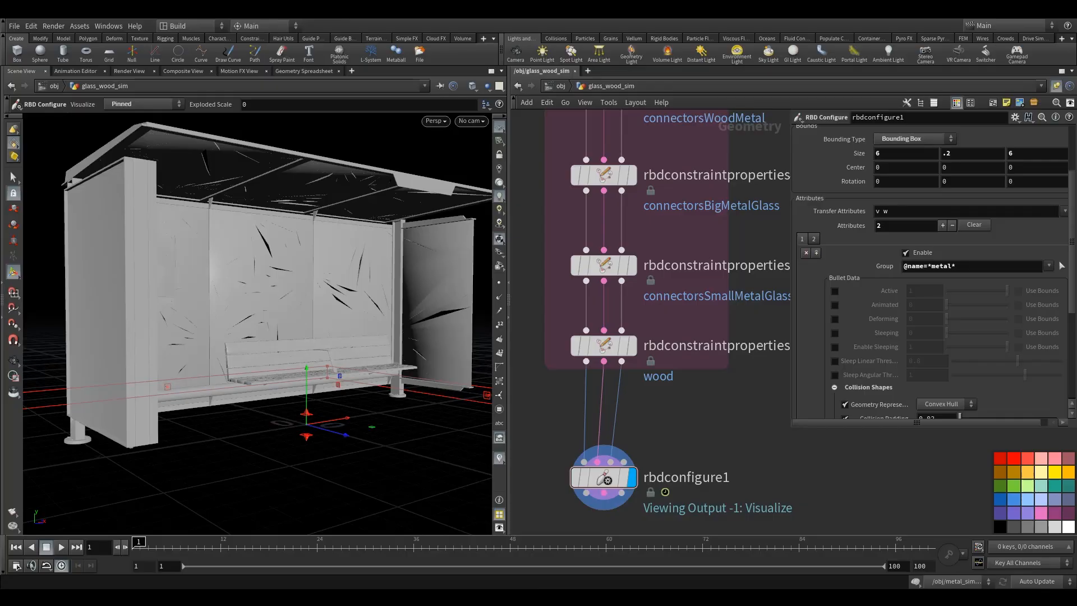
pyautogui.click(816, 253)
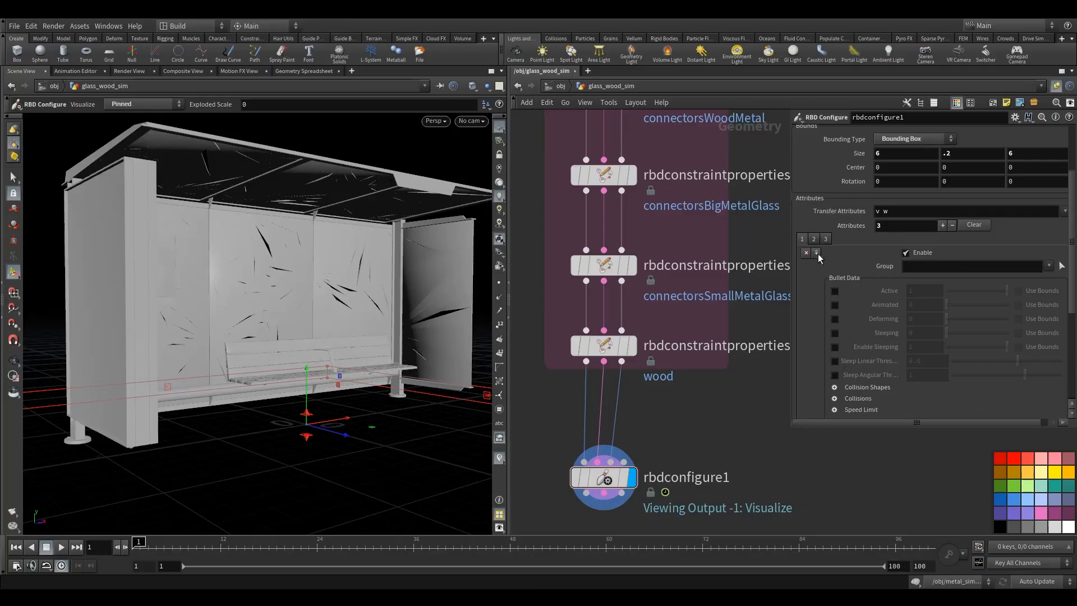
pyautogui.click(964, 265)
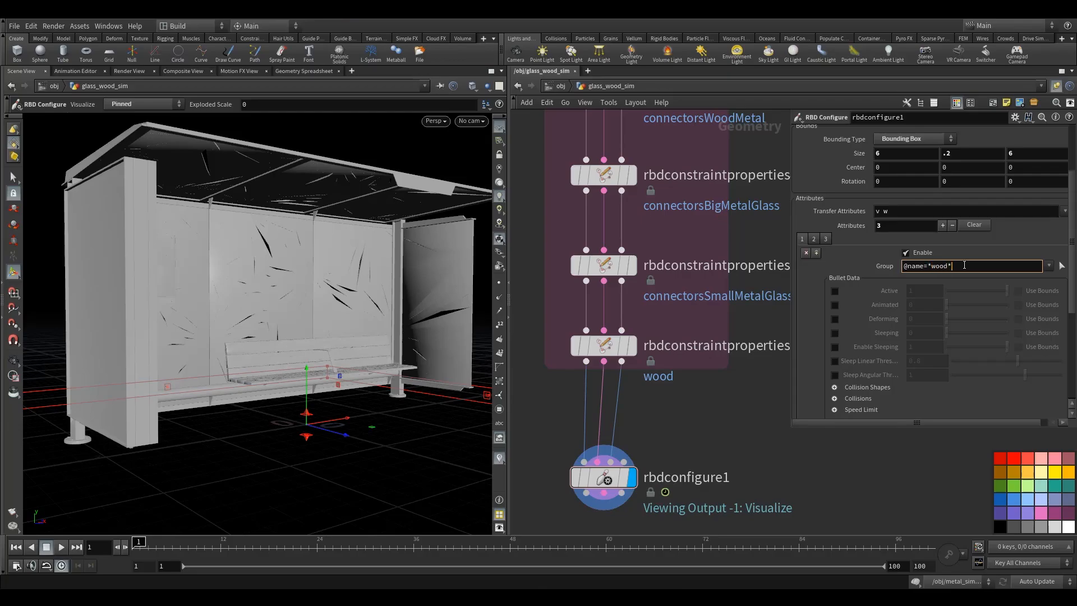
pyautogui.write('@name=*wood*')
pyautogui.press('Return')
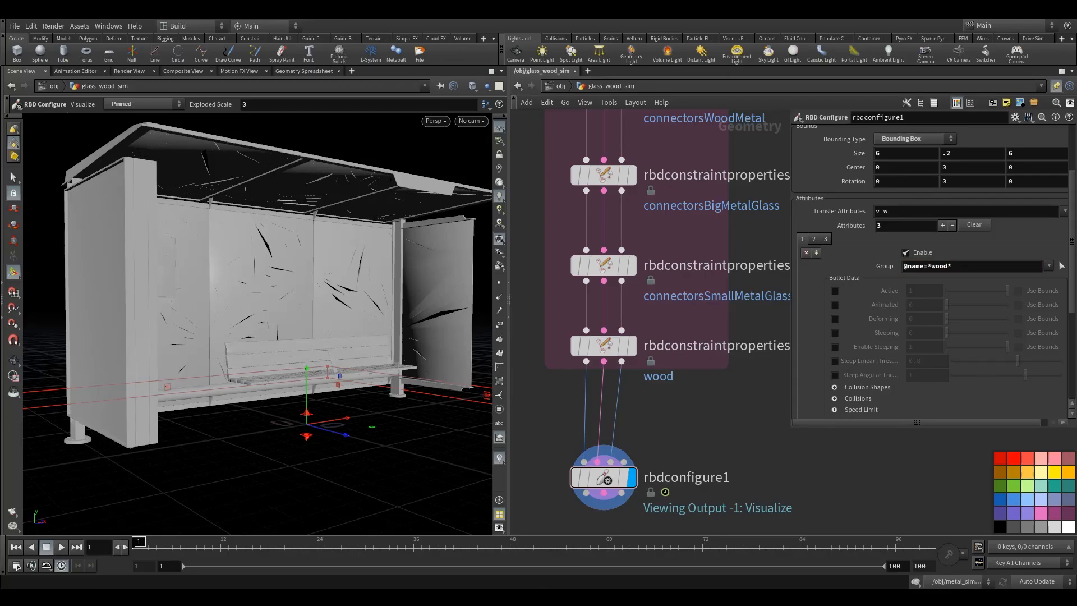
# - Enable the geometry representation and collision padding overrides for the wood block, setting padding to 0.01
pyautogui.scroll(-2, 823, 361)
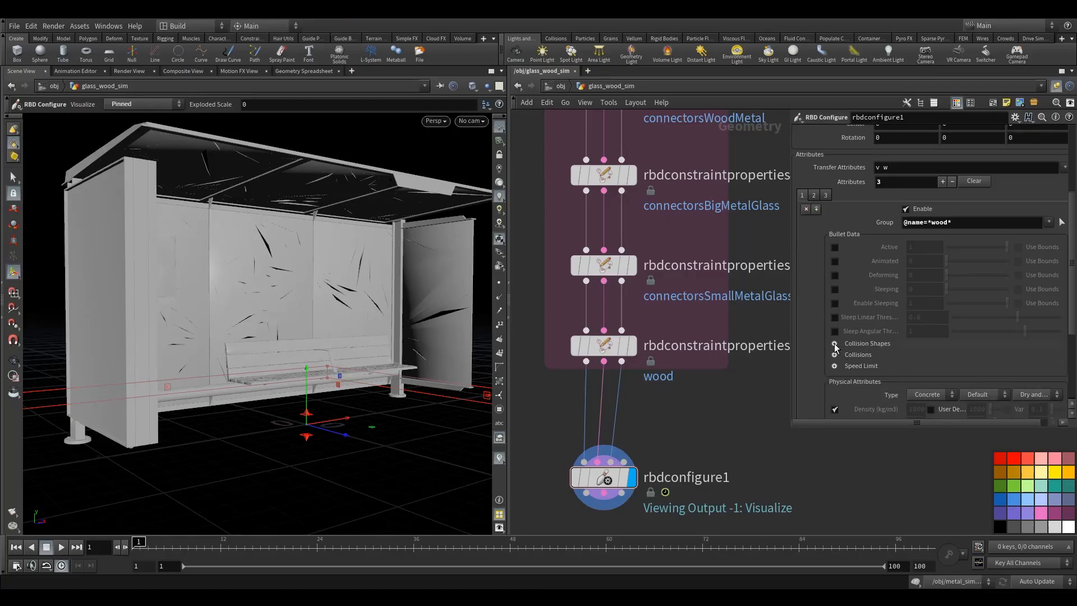
pyautogui.click(835, 344)
pyautogui.click(846, 360)
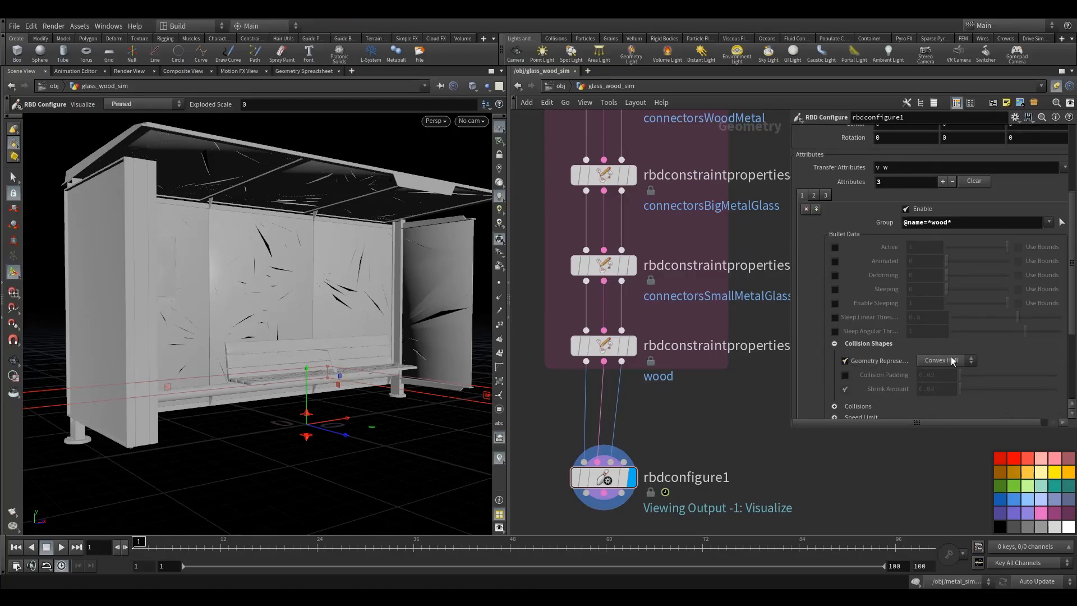
pyautogui.click(942, 363)
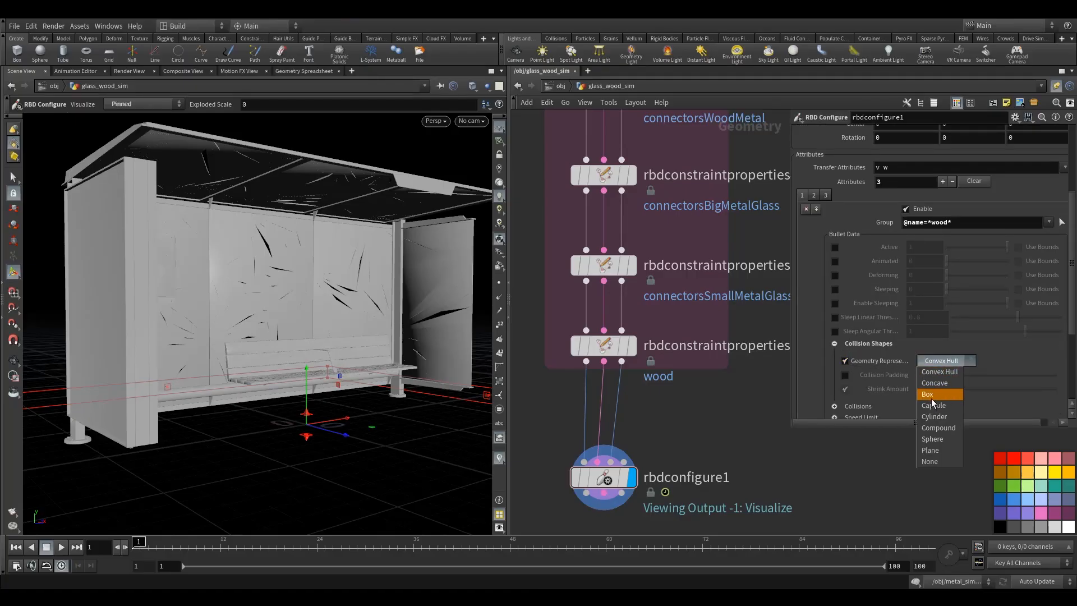
pyautogui.click(899, 367)
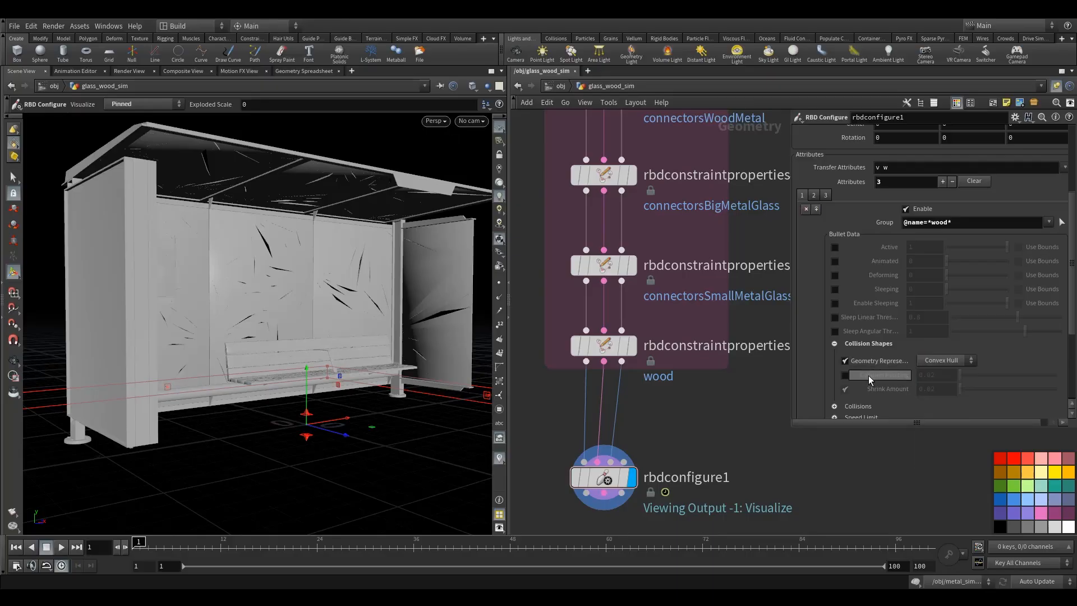
pyautogui.click(845, 374)
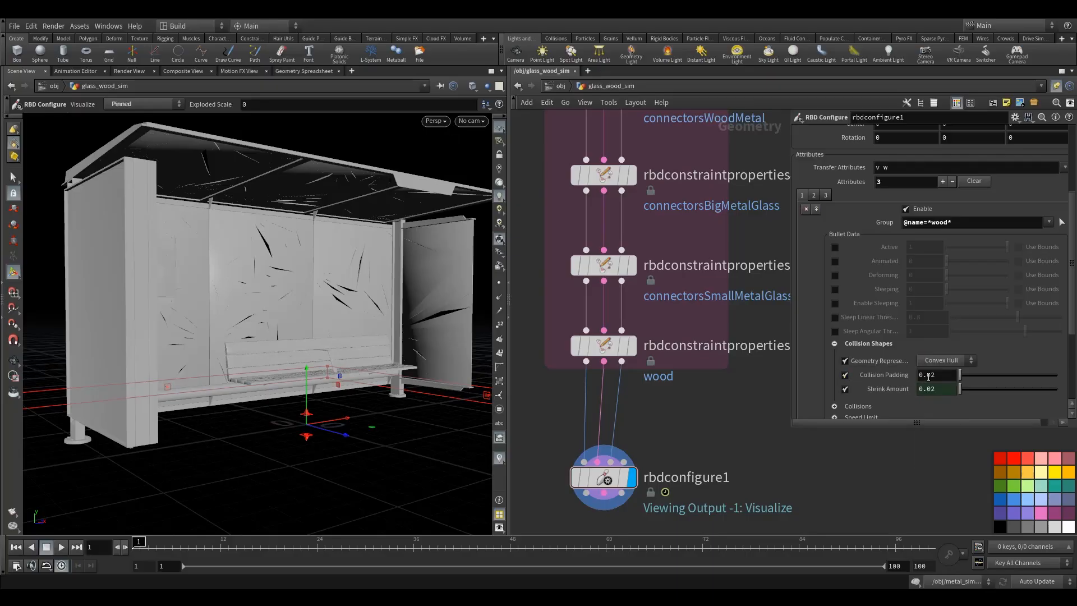
pyautogui.moveTo(930, 377); pyautogui.dragTo(937, 378)
pyautogui.write('1')
pyautogui.press('Return')
# - Set the wood block's physical type to Wood with the Balsa Wood preset
pyautogui.scroll(-3, 987, 375)
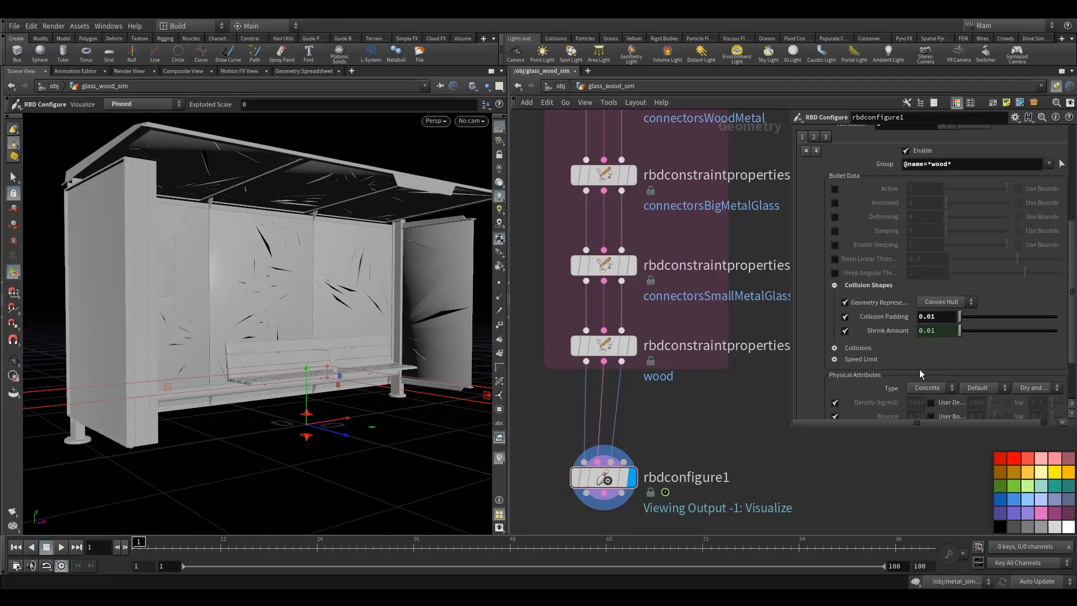
pyautogui.click(928, 388)
pyautogui.click(926, 422)
pyautogui.moveTo(904, 424); pyautogui.dragTo(905, 461)
pyautogui.scroll(-3, 944, 393)
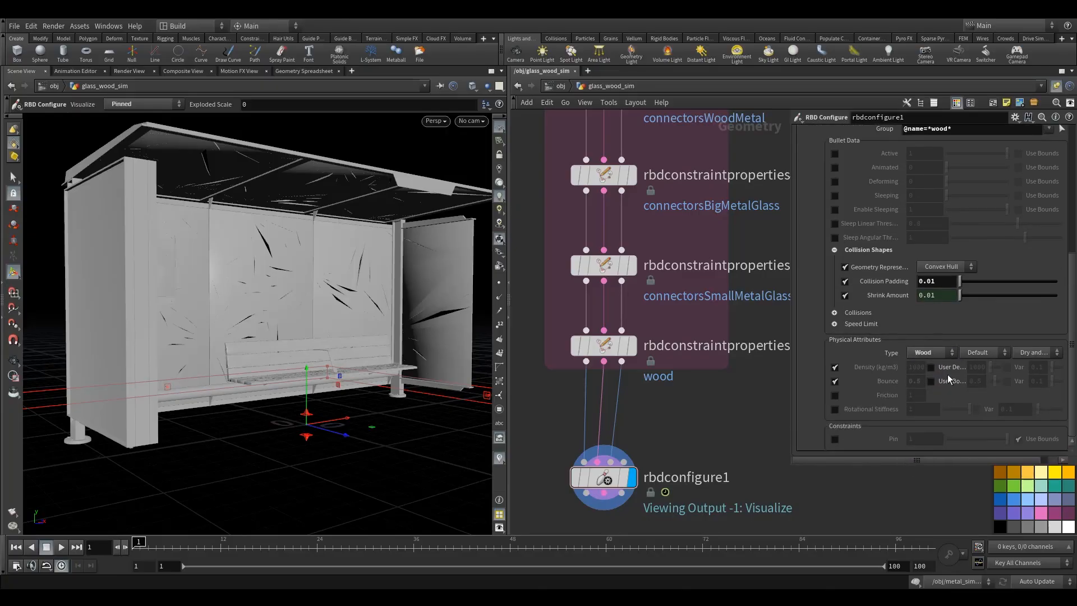
pyautogui.click(978, 354)
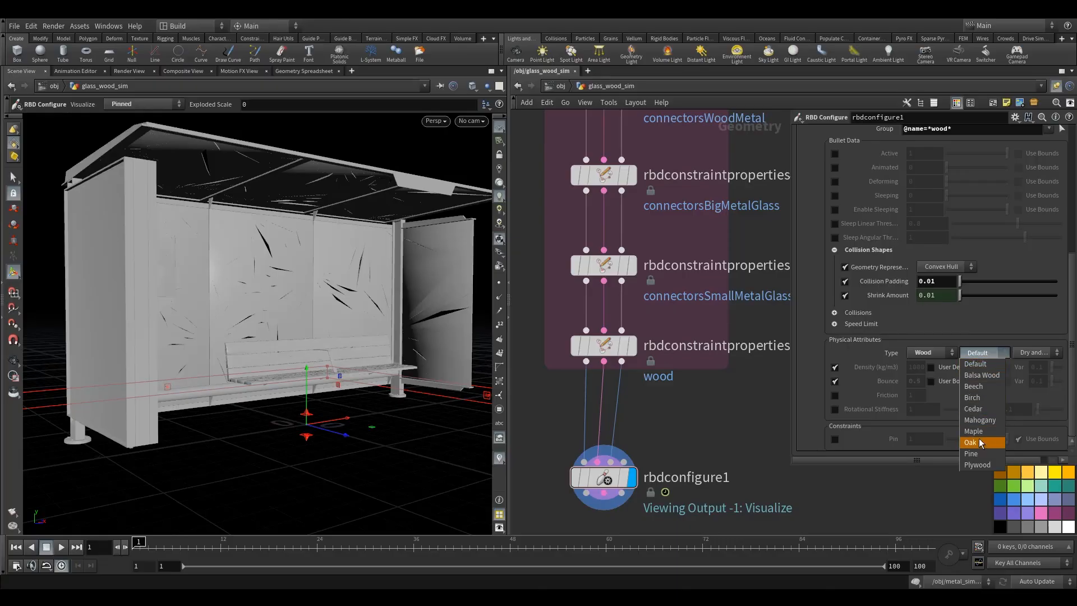
pyautogui.click(981, 375)
pyautogui.click(979, 354)
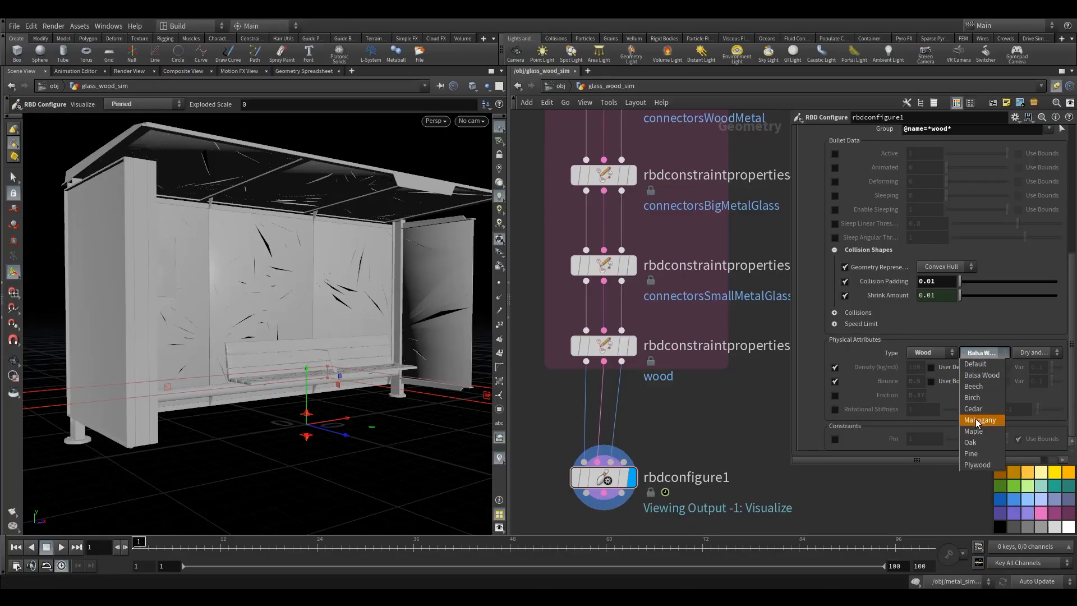
pyautogui.click(981, 375)
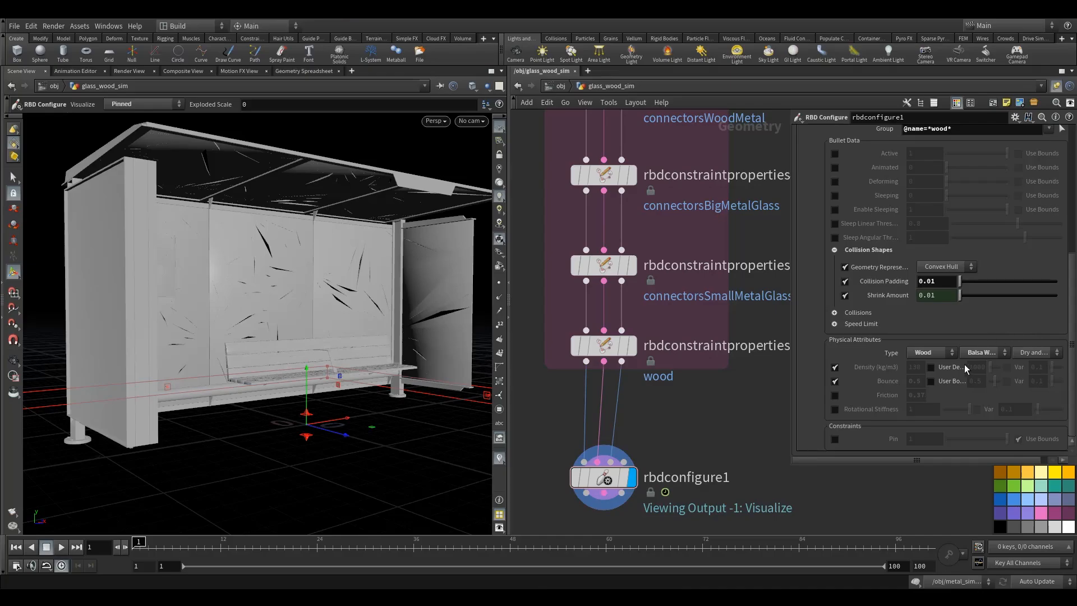
# - Override the wood block's density to 100 and enable its friction override
pyautogui.click(931, 367)
pyautogui.moveTo(982, 366); pyautogui.dragTo(939, 371)
pyautogui.write('100')
pyautogui.press('Return')
pyautogui.click(834, 396)
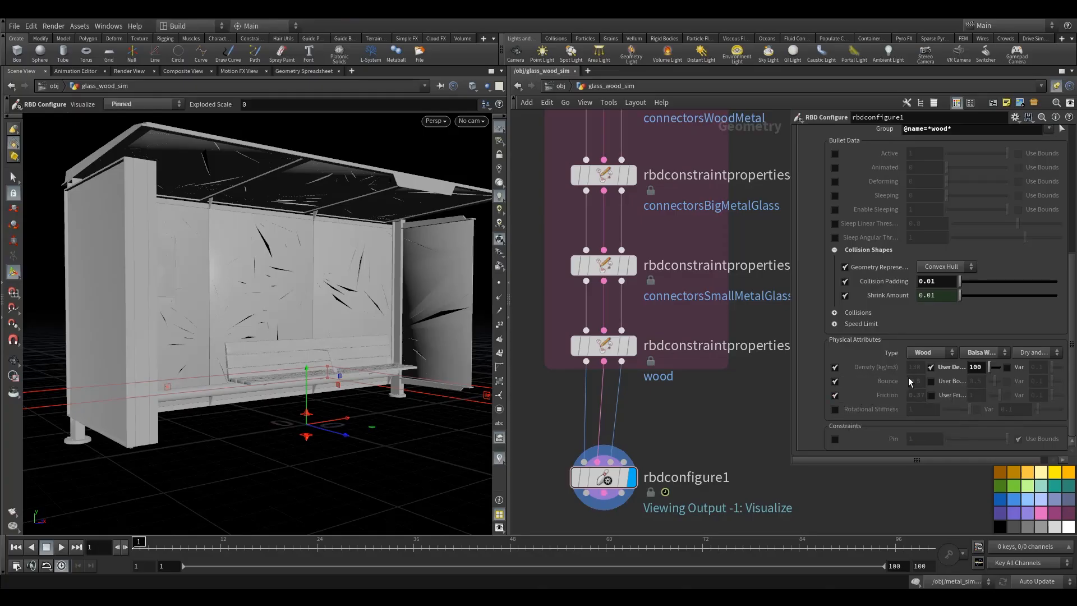
# - Enable the Pin constraint override in the metal attribute block
pyautogui.scroll(5, 947, 396)
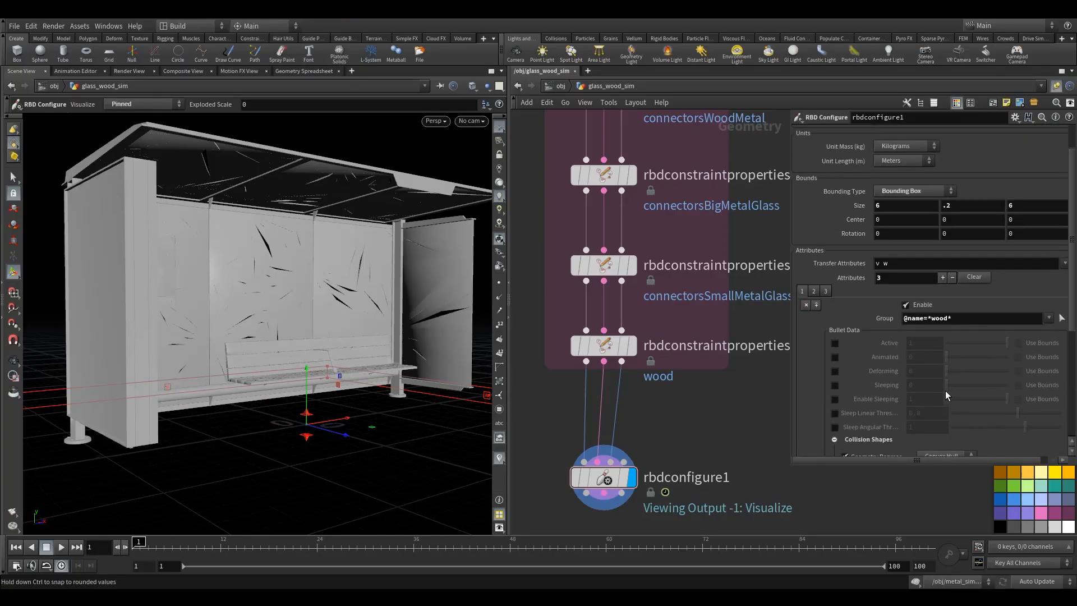
pyautogui.click(802, 290)
pyautogui.scroll(-5, 886, 331)
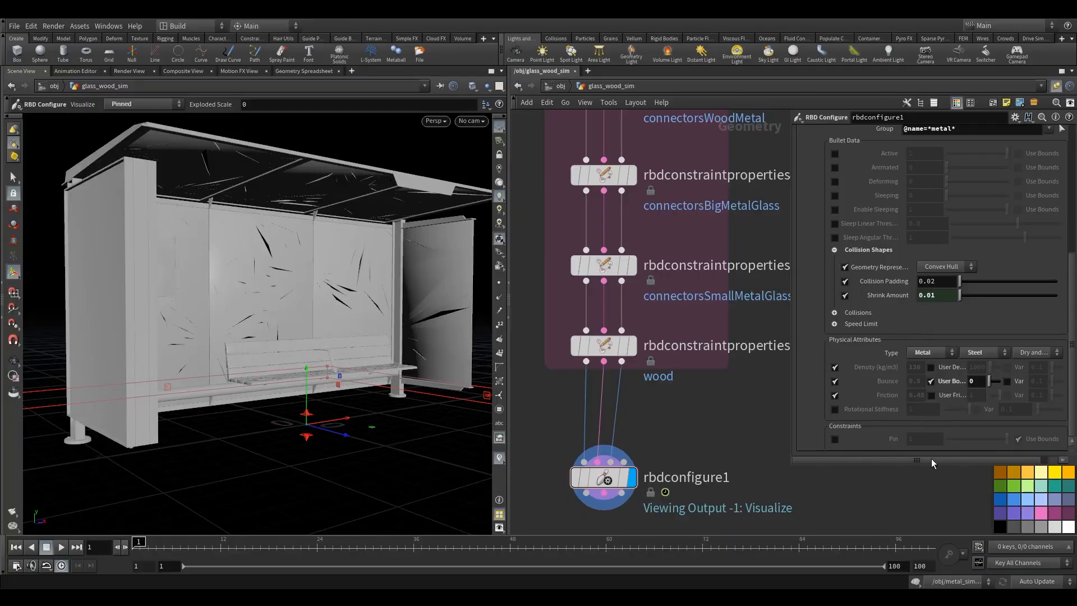
pyautogui.click(834, 438)
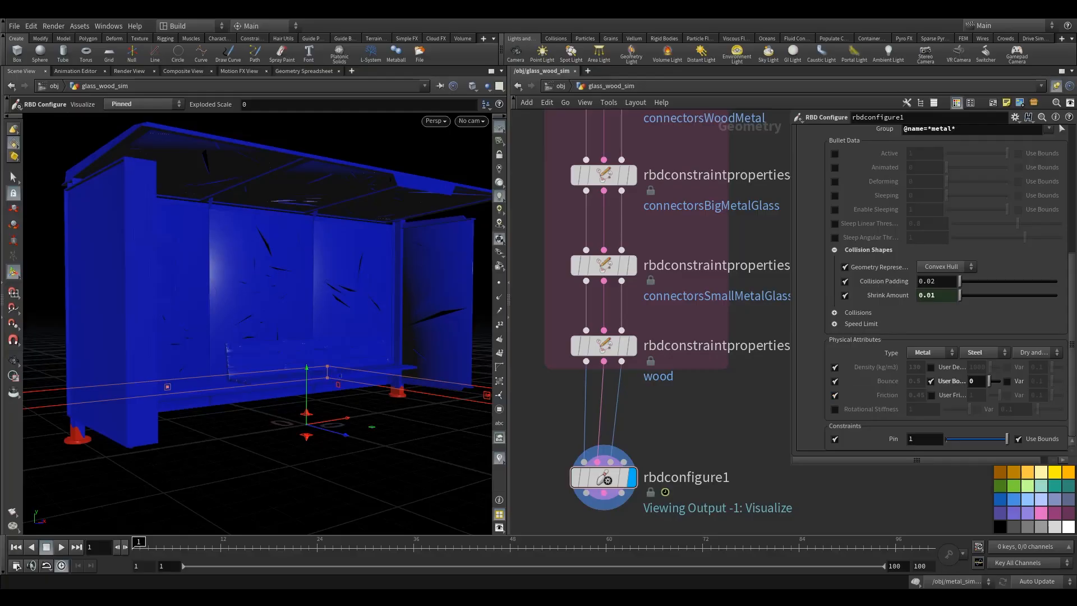
# - Add an RBD Bullet Solver node below rbdconfigure1
pyautogui.scroll(-6, 683, 433)
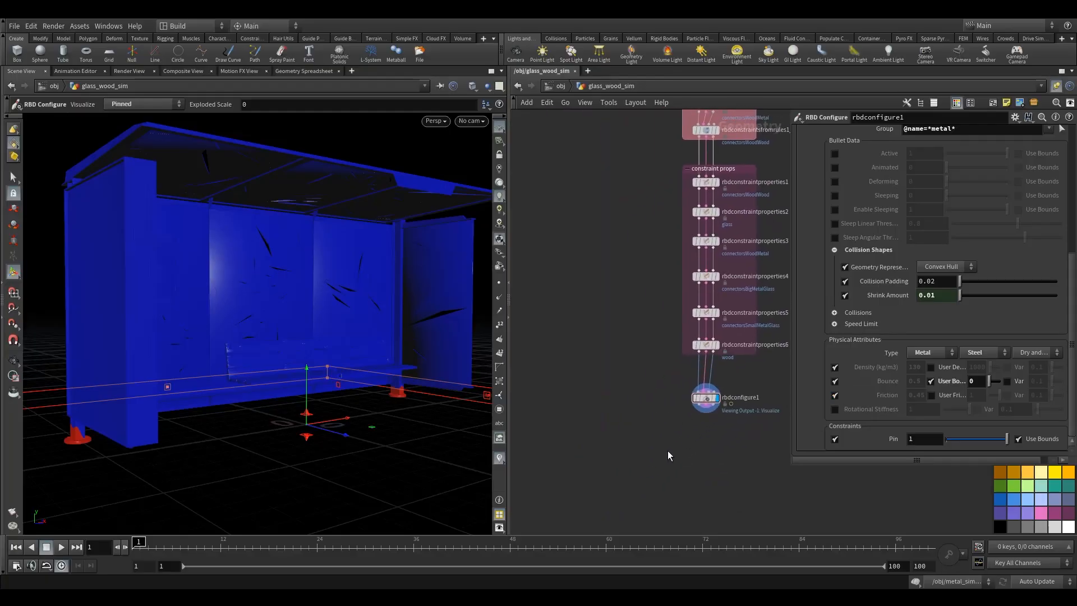
pyautogui.press('Tab')
pyautogui.write('rbd')
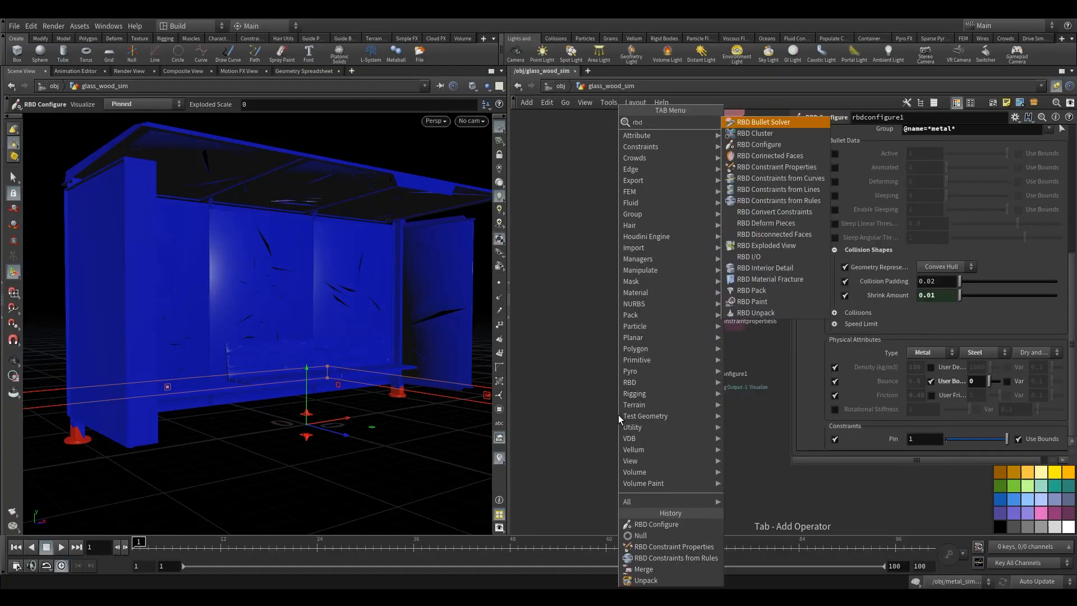
pyautogui.click(773, 132)
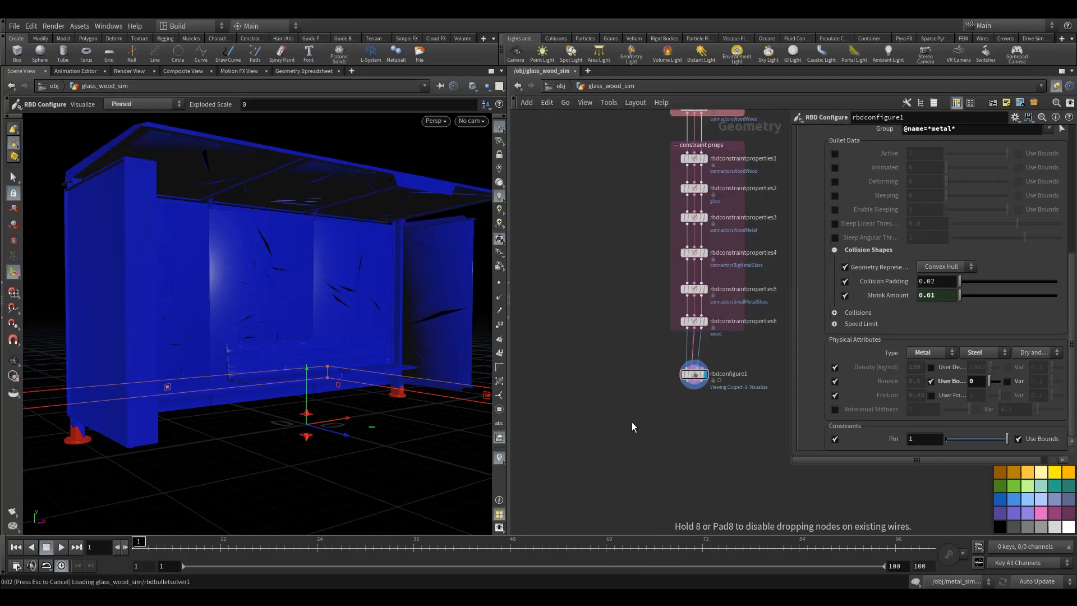
pyautogui.click(630, 450)
# - Connect rbdconfigure1's first output to the bullet solver's first input
pyautogui.scroll(3, 659, 406)
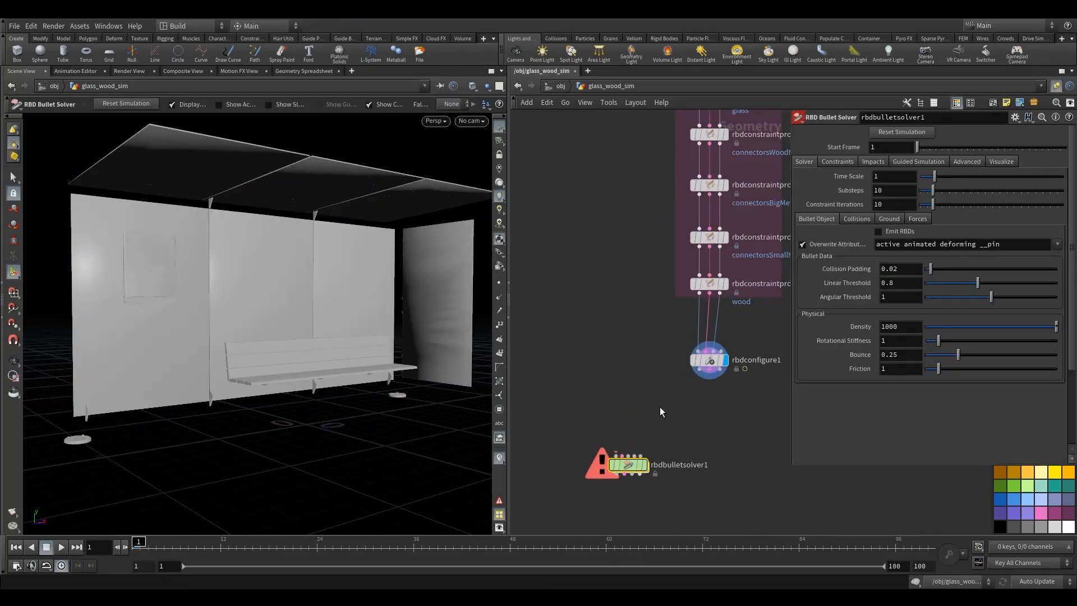
pyautogui.scroll(3, 637, 385)
pyautogui.click(694, 323)
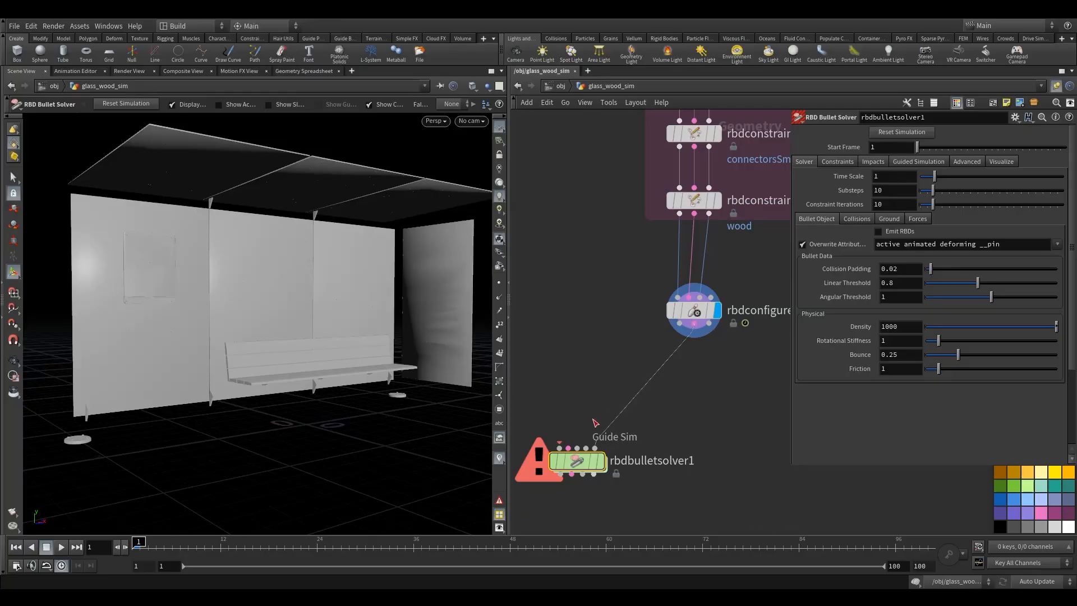
pyautogui.click(568, 448)
pyautogui.moveTo(577, 460); pyautogui.dragTo(573, 475)
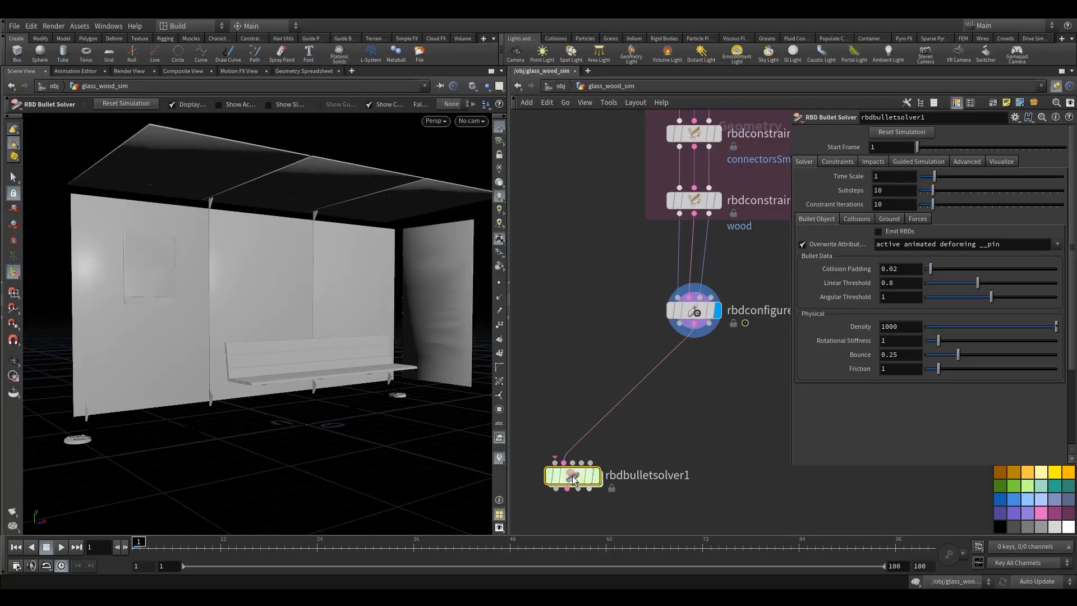
# - Reposition the rbdconfigure1 node closer above the bullet solver
pyautogui.moveTo(640, 415); pyautogui.dragTo(686, 394, button='middle')
pyautogui.scroll(1, 645, 395)
pyautogui.scroll(-2, 687, 394)
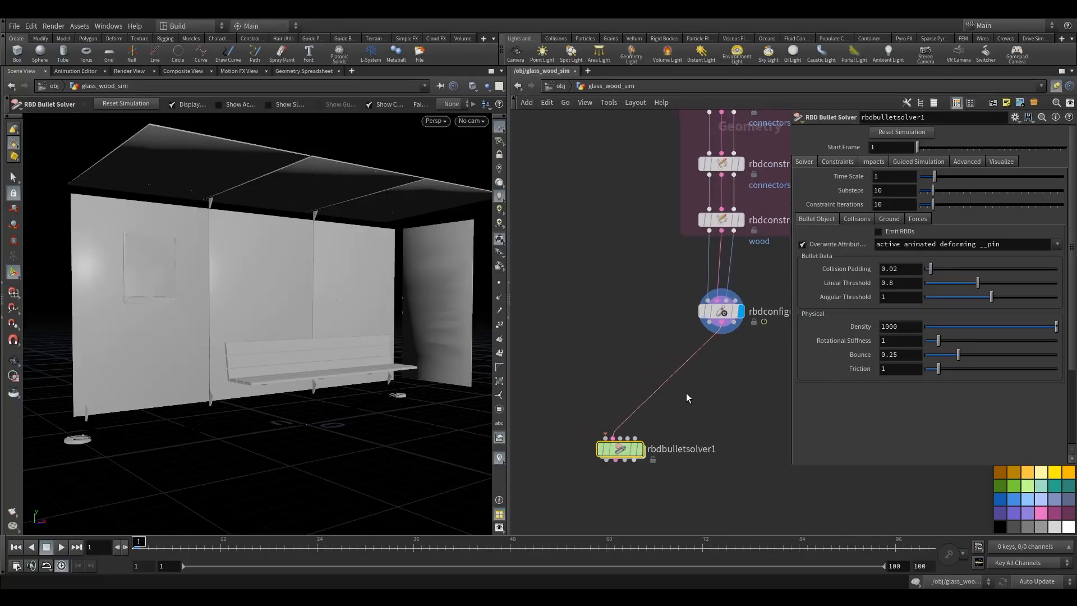
pyautogui.moveTo(724, 311); pyautogui.dragTo(724, 278)
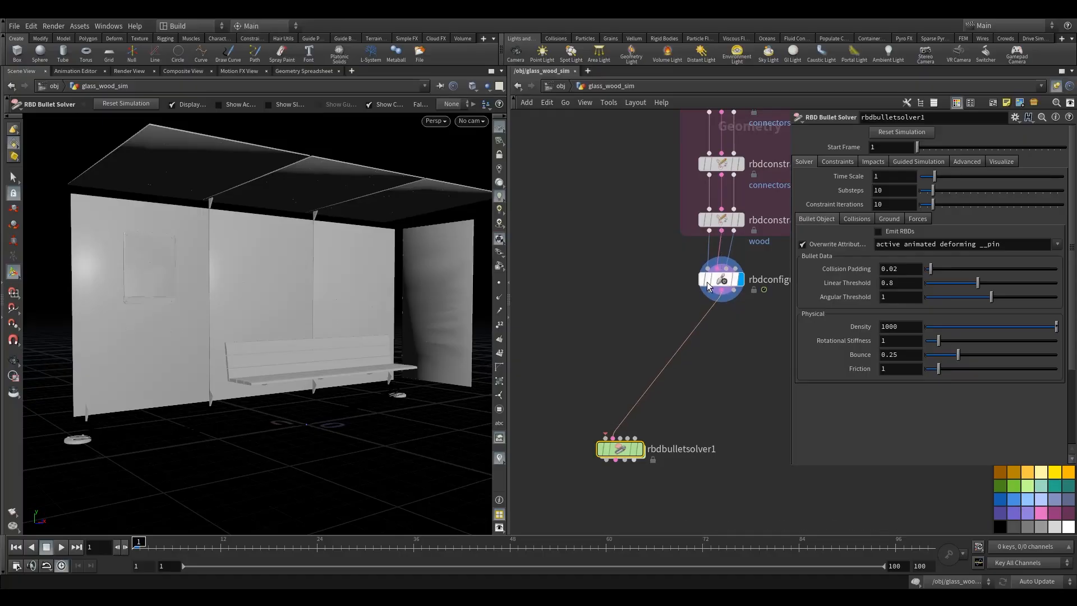
pyautogui.moveTo(646, 292); pyautogui.dragTo(656, 303, button='middle')
pyautogui.scroll(-2, 657, 305)
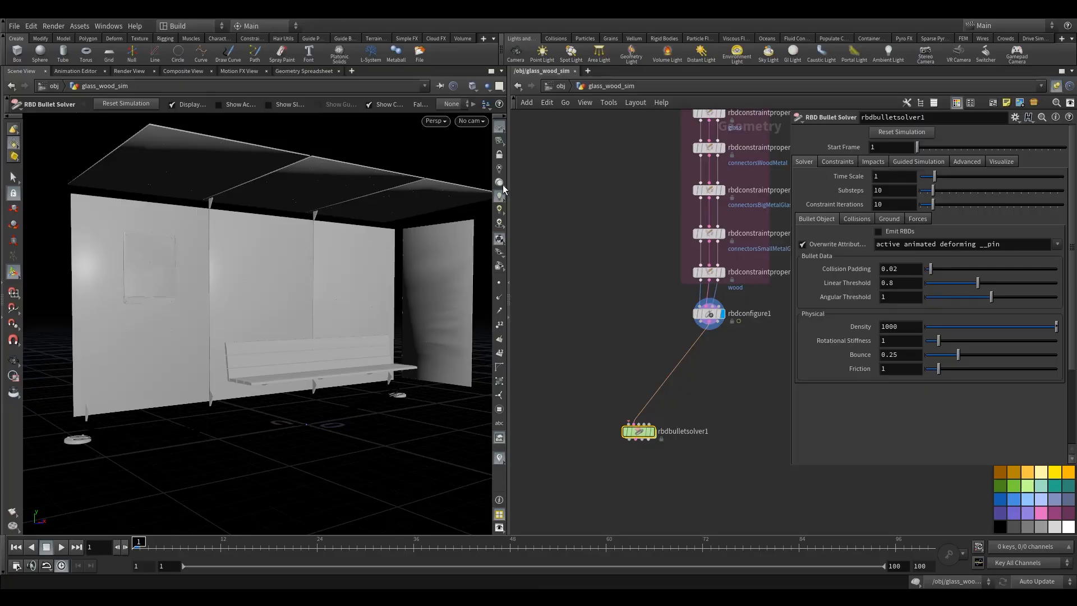
pyautogui.moveTo(561, 235); pyautogui.dragTo(598, 304)
pyautogui.press('Tab')
pyautogui.write('rbdc')
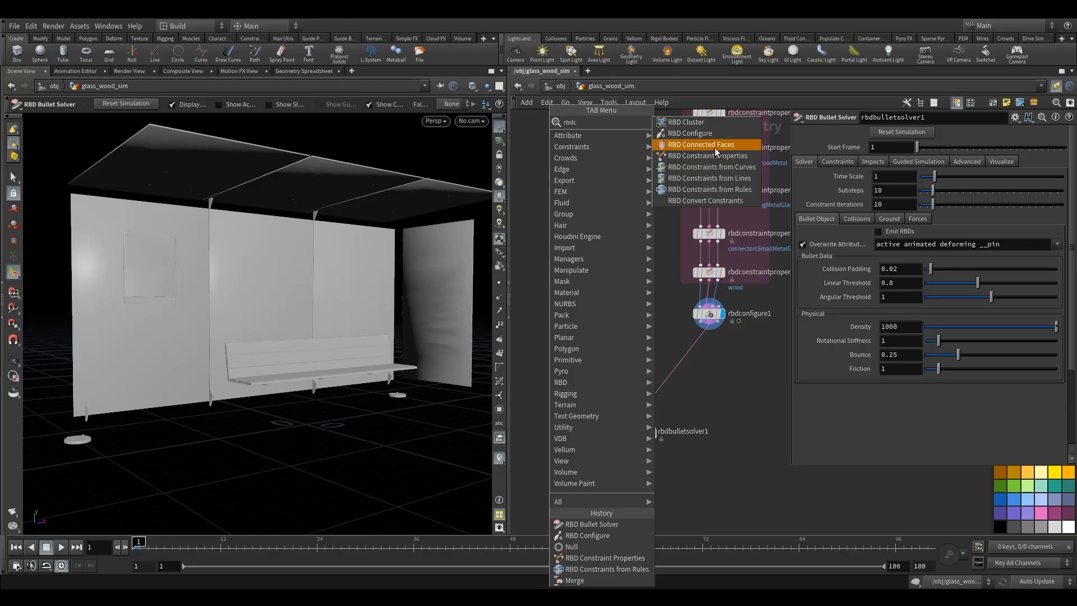
pyautogui.press('Escape')
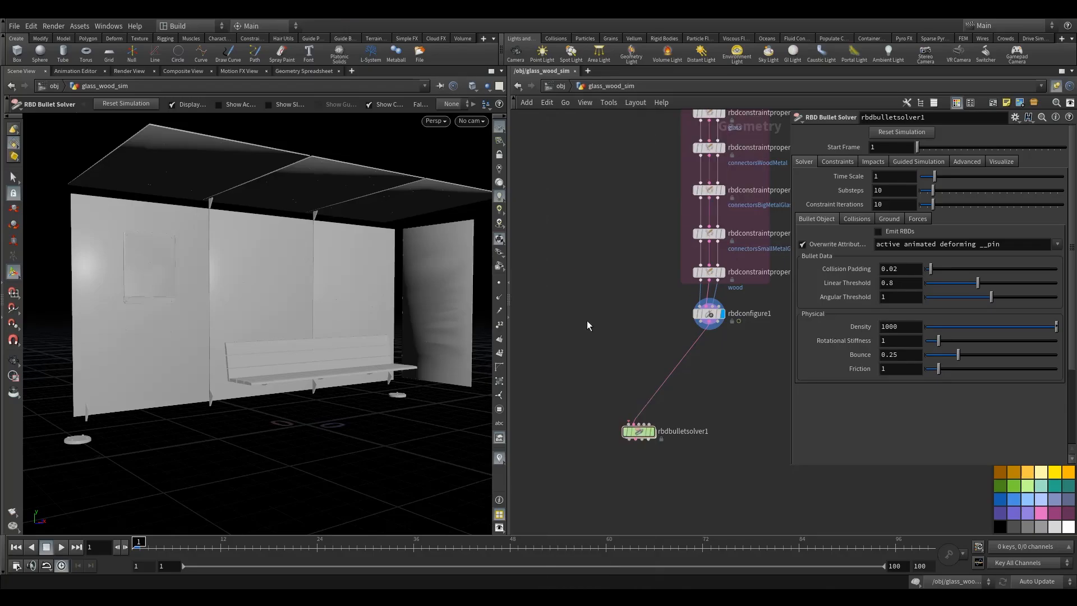
# - Add a Null node wired from rbdconfigure1's output
pyautogui.click(701, 327)
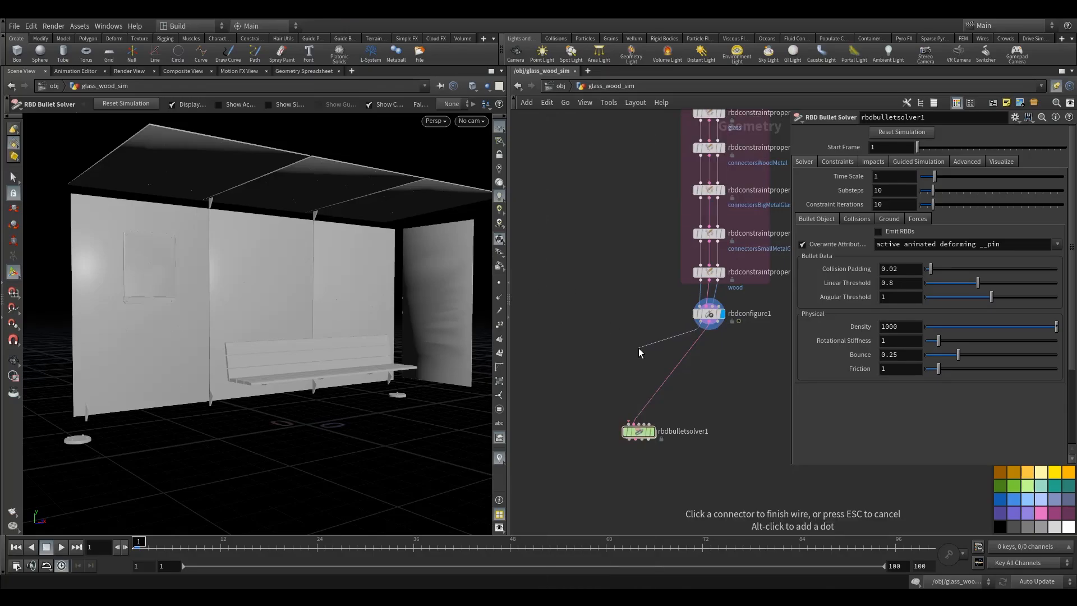
pyautogui.press('Tab')
pyautogui.write('n')
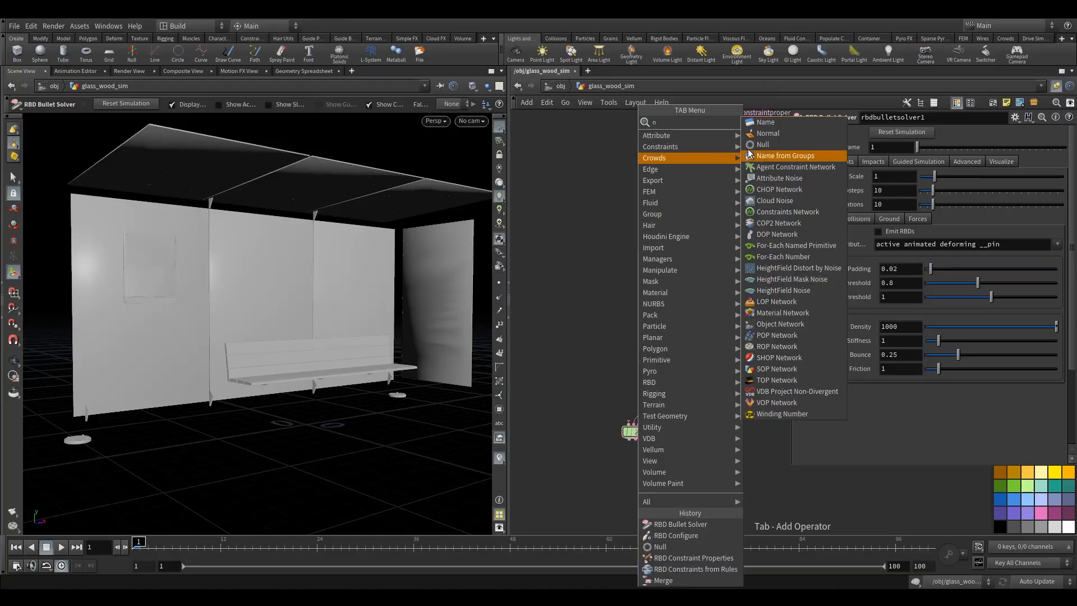
pyautogui.click(761, 147)
pyautogui.click(645, 336)
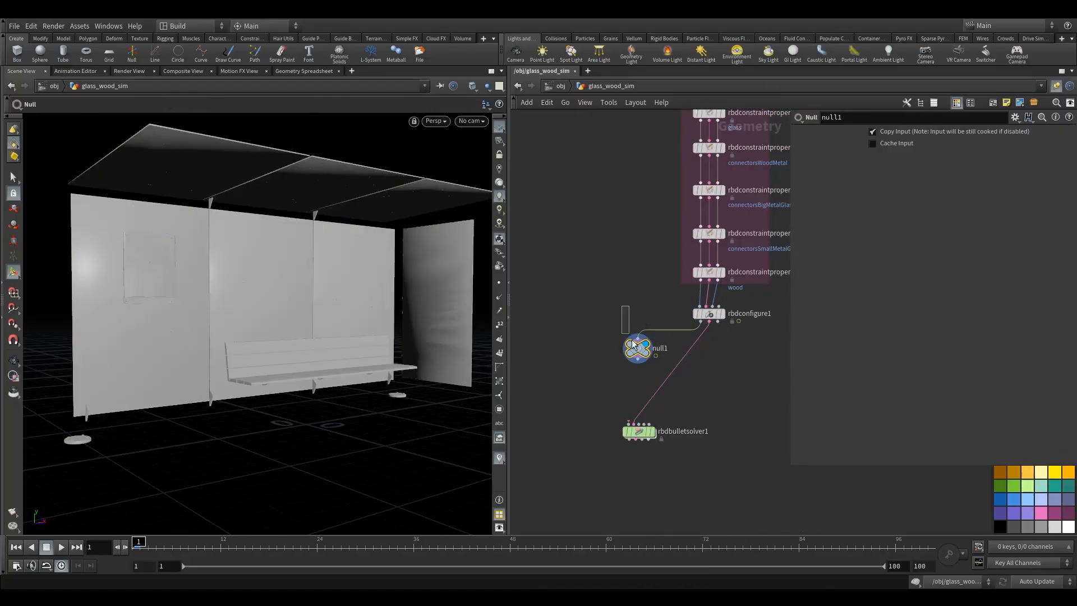
# - Wire rbdconstraintproperties6 into null1 and inspect the fractured roof edge in the viewport
pyautogui.click(13, 177)
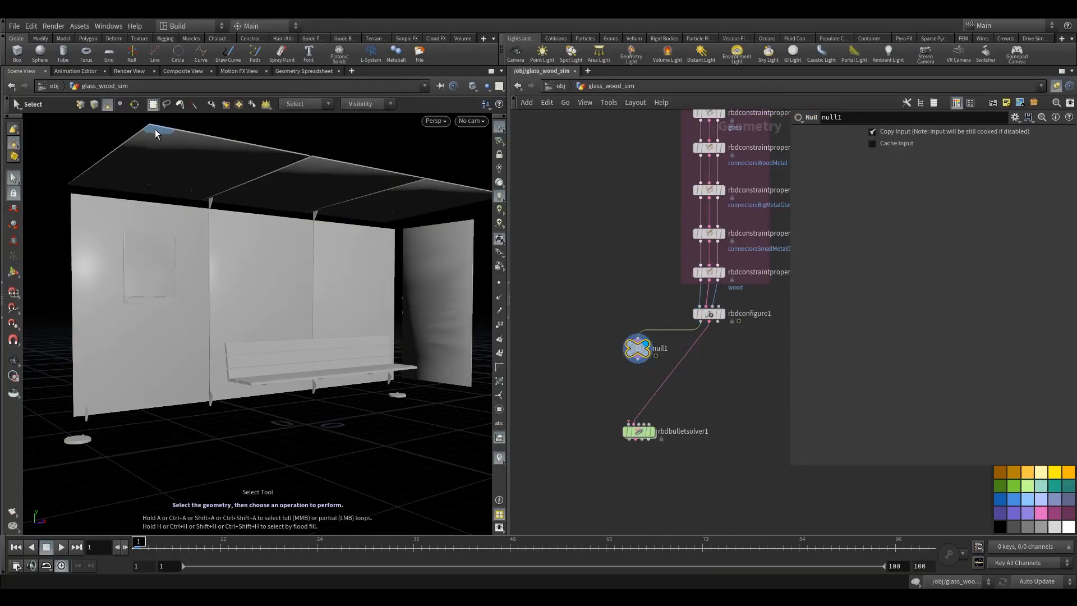
pyautogui.keyDown('alt'); pyautogui.moveTo(166, 131); pyautogui.dragTo(191, 256); pyautogui.keyUp('alt')
pyautogui.keyDown('alt'); pyautogui.moveTo(192, 256); pyautogui.dragTo(242, 266, button='right'); pyautogui.keyUp('alt')
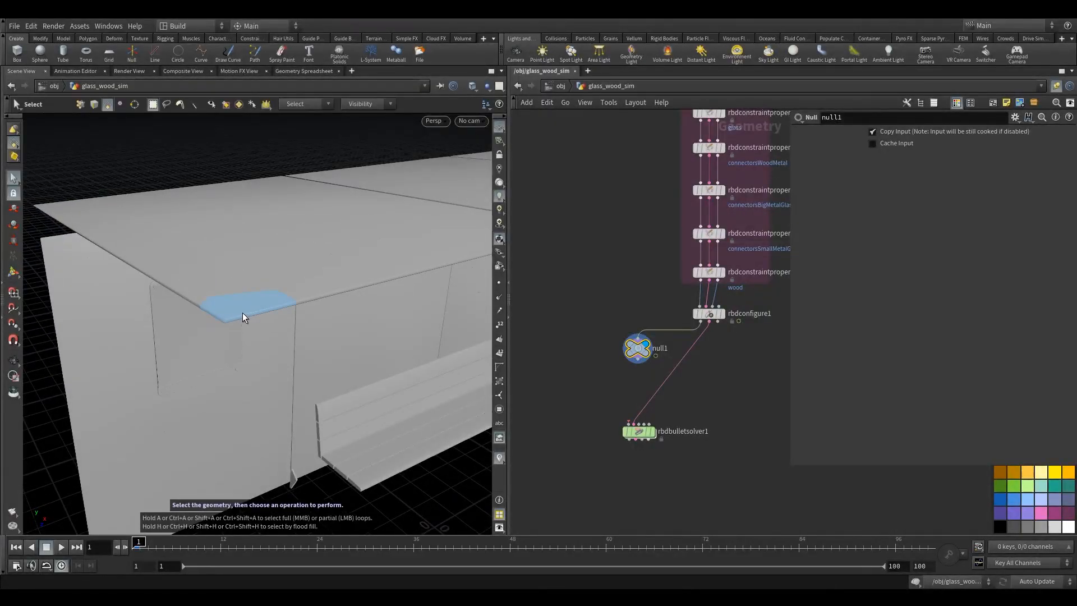
pyautogui.moveTo(672, 329); pyautogui.dragTo(700, 282)
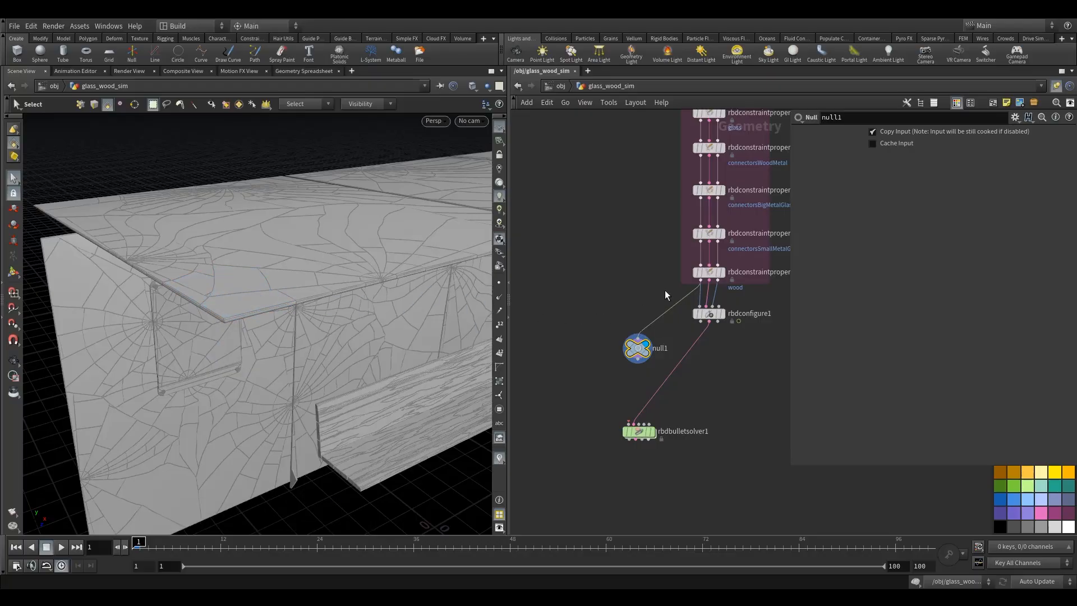
pyautogui.moveTo(635, 347); pyautogui.dragTo(608, 348)
pyautogui.moveTo(637, 437); pyautogui.dragTo(639, 428)
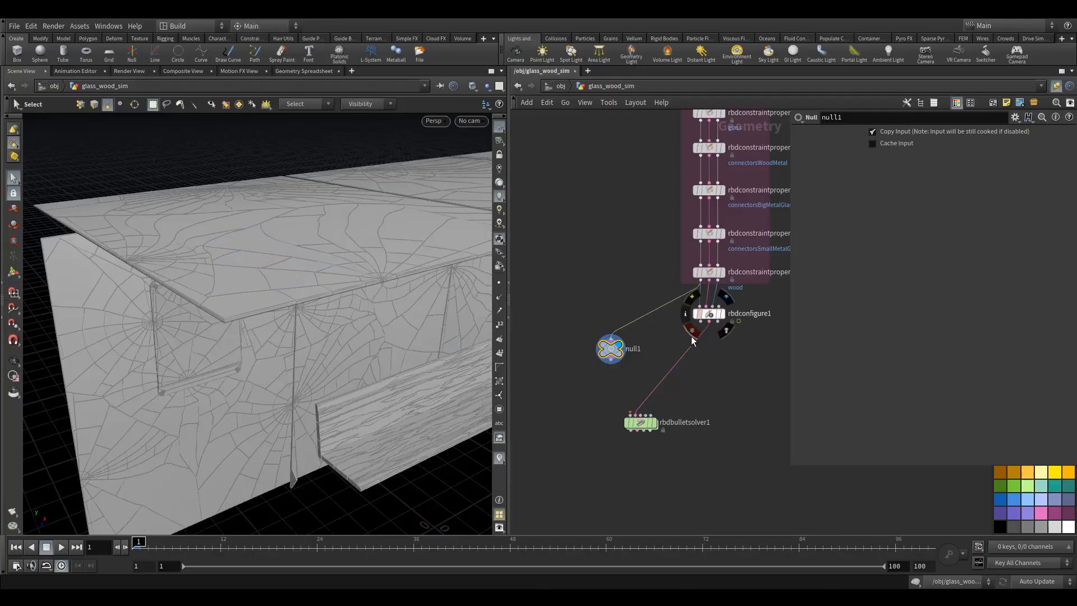
pyautogui.moveTo(619, 350); pyautogui.dragTo(567, 362)
pyautogui.moveTo(632, 345); pyautogui.dragTo(660, 290, button='middle')
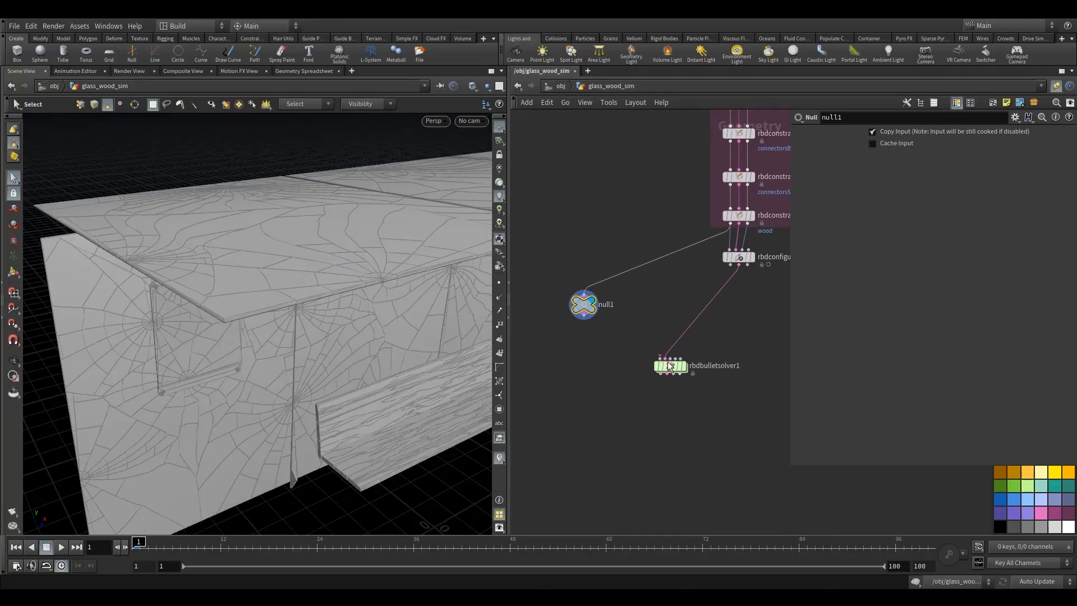
pyautogui.moveTo(671, 366); pyautogui.dragTo(655, 363)
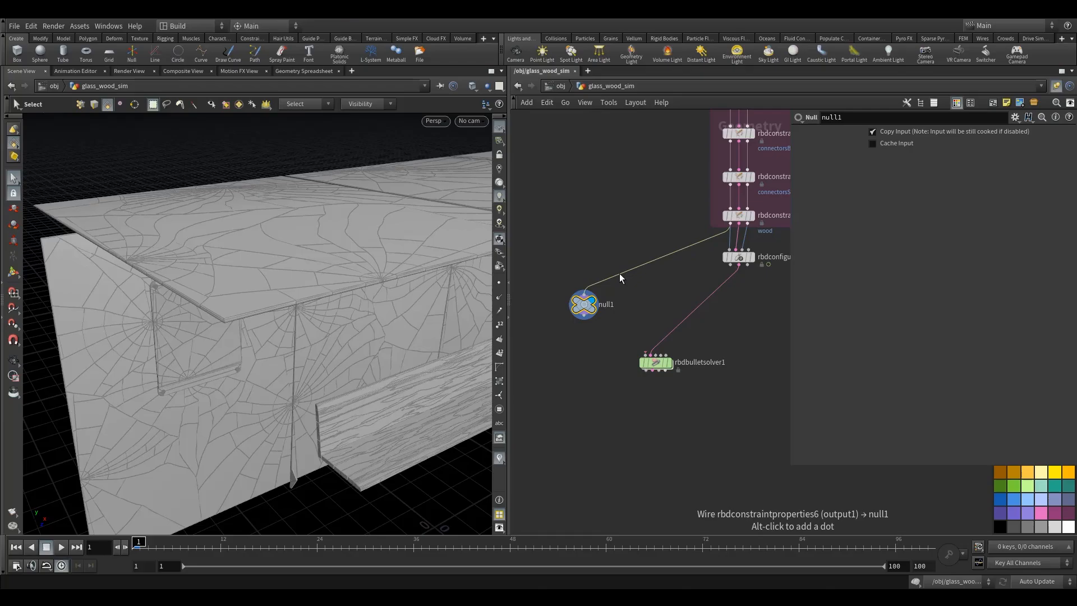
pyautogui.moveTo(619, 274); pyautogui.dragTo(752, 272)
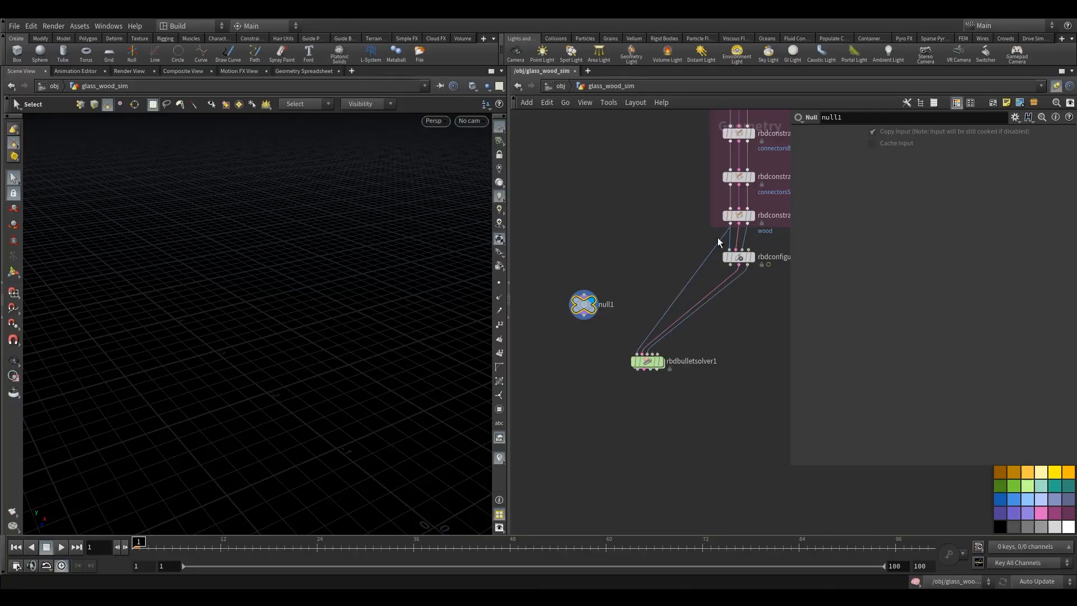
# - Add a Merge node beside the bullet solver, wired from unpack1's output
pyautogui.moveTo(637, 359)
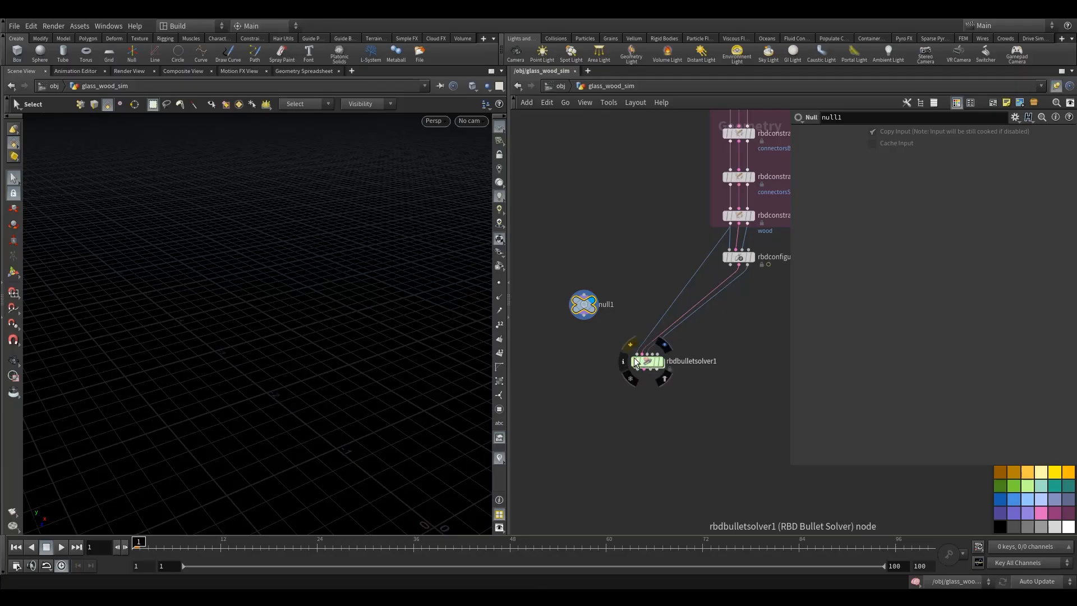
pyautogui.moveTo(648, 364); pyautogui.dragTo(633, 377)
pyautogui.scroll(-5, 623, 286)
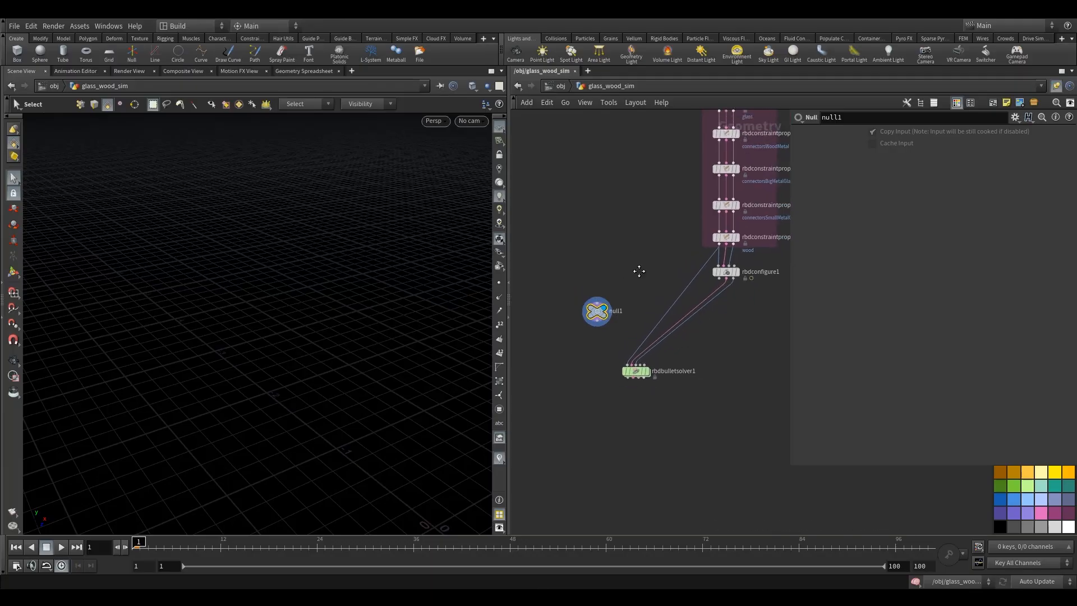
pyautogui.moveTo(645, 294); pyautogui.dragTo(655, 346, button='middle')
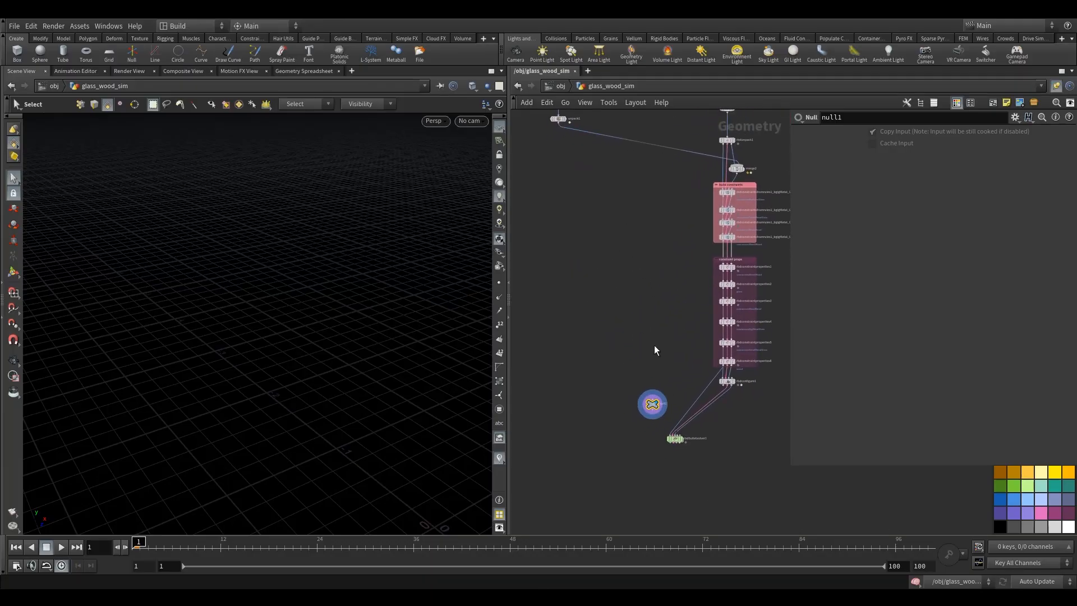
pyautogui.moveTo(651, 393); pyautogui.dragTo(603, 382)
pyautogui.moveTo(629, 280); pyautogui.dragTo(637, 344, button='middle')
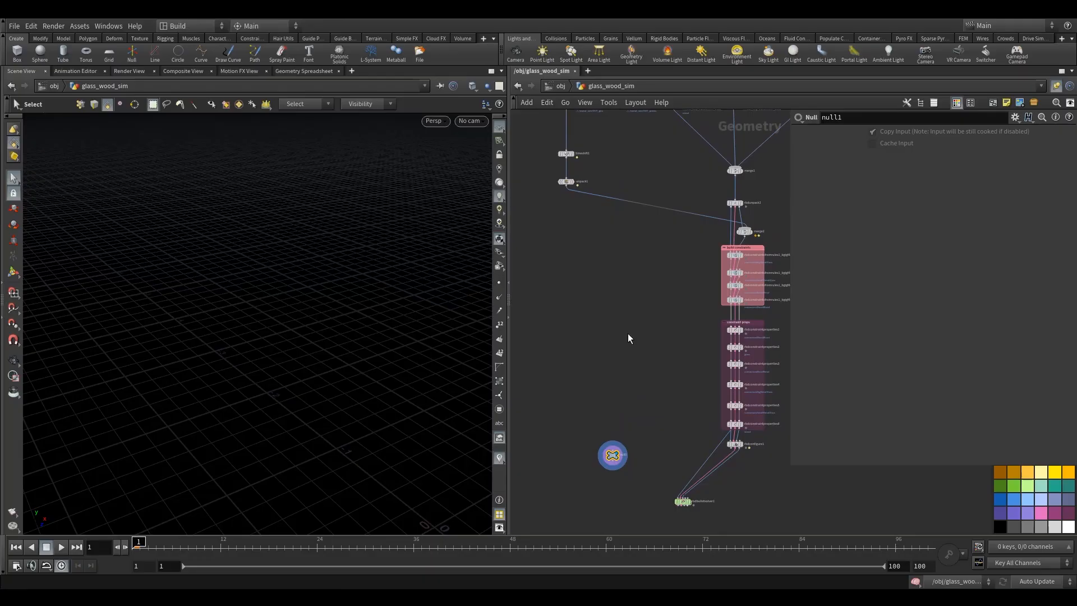
pyautogui.moveTo(570, 211); pyautogui.dragTo(582, 248, button='middle')
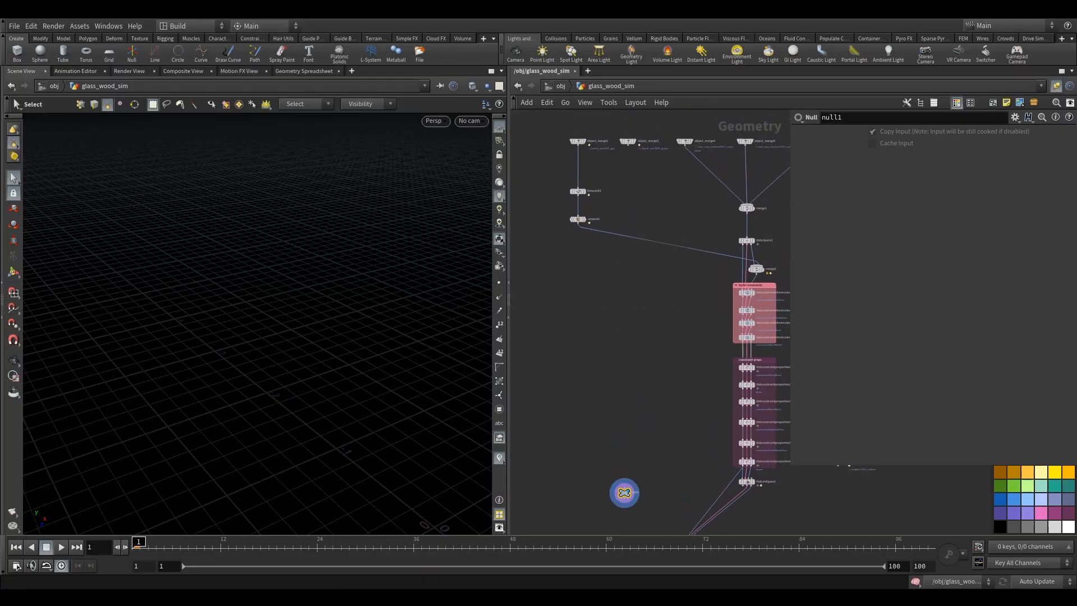
pyautogui.scroll(2, 736, 236)
pyautogui.moveTo(701, 238); pyautogui.dragTo(703, 166, button='middle')
pyautogui.moveTo(557, 212); pyautogui.dragTo(601, 213, button='middle')
pyautogui.moveTo(557, 157); pyautogui.dragTo(637, 365)
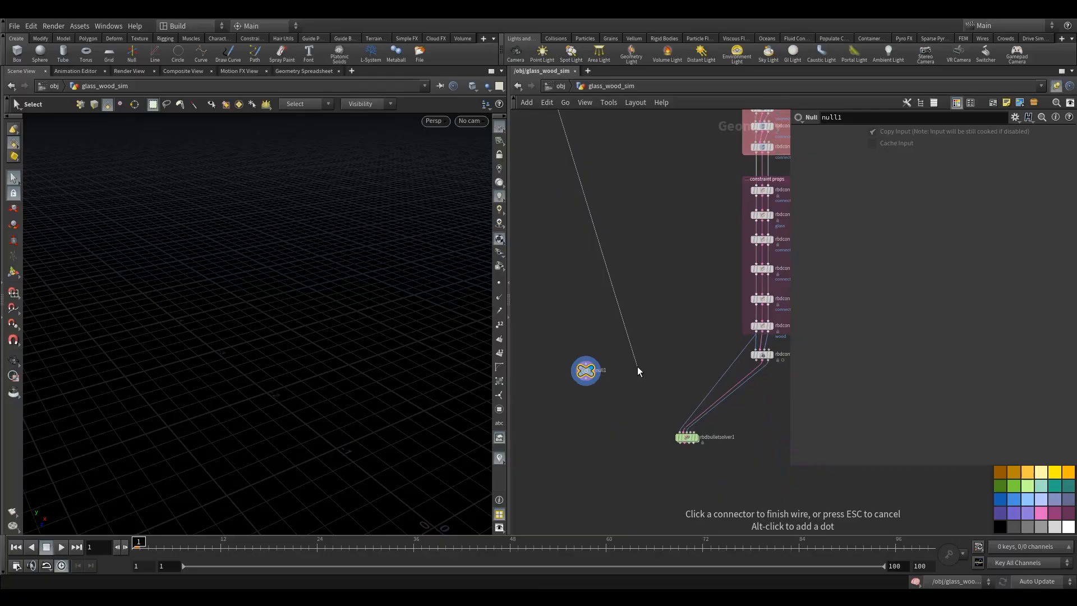
pyautogui.press('Tab')
pyautogui.write('merge')
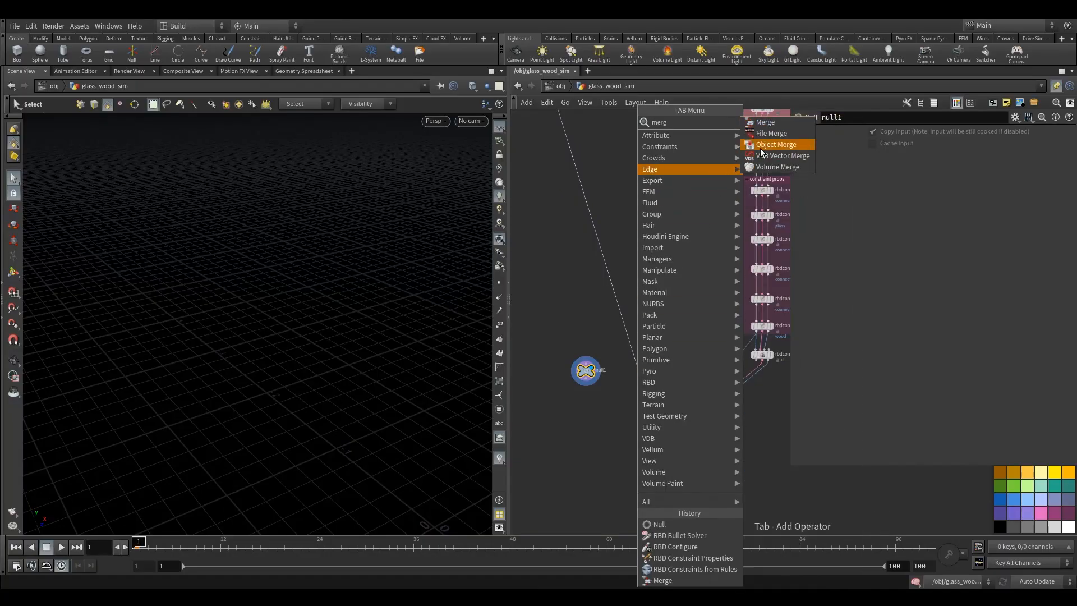
pyautogui.click(768, 124)
pyautogui.click(653, 378)
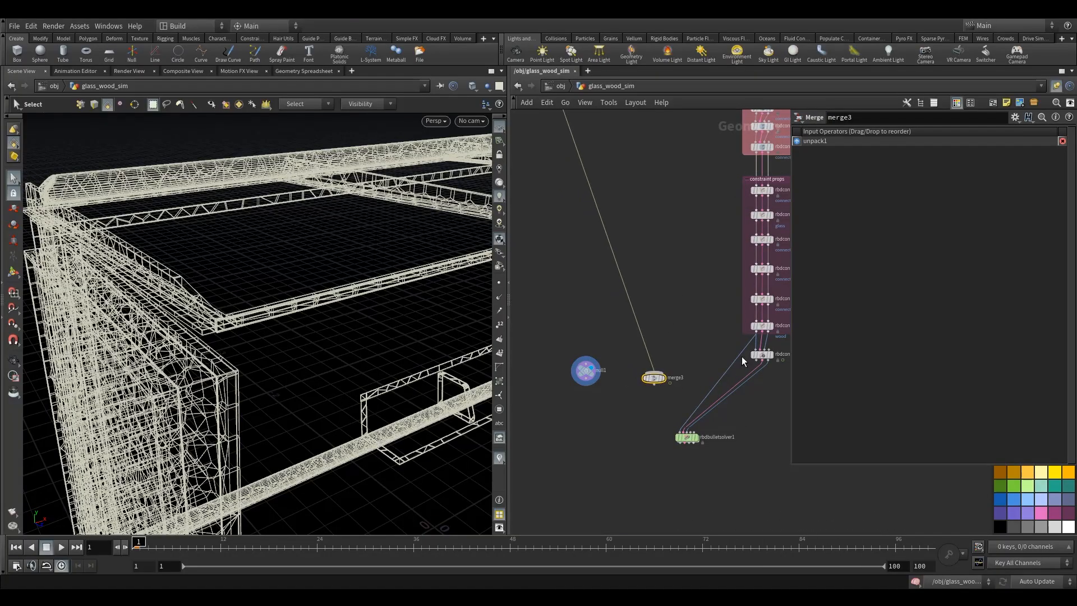
# - Wire rbdconstraintproperties6 into merge3 and merge3's output into the bullet solver's first input
pyautogui.moveTo(733, 364); pyautogui.dragTo(657, 449)
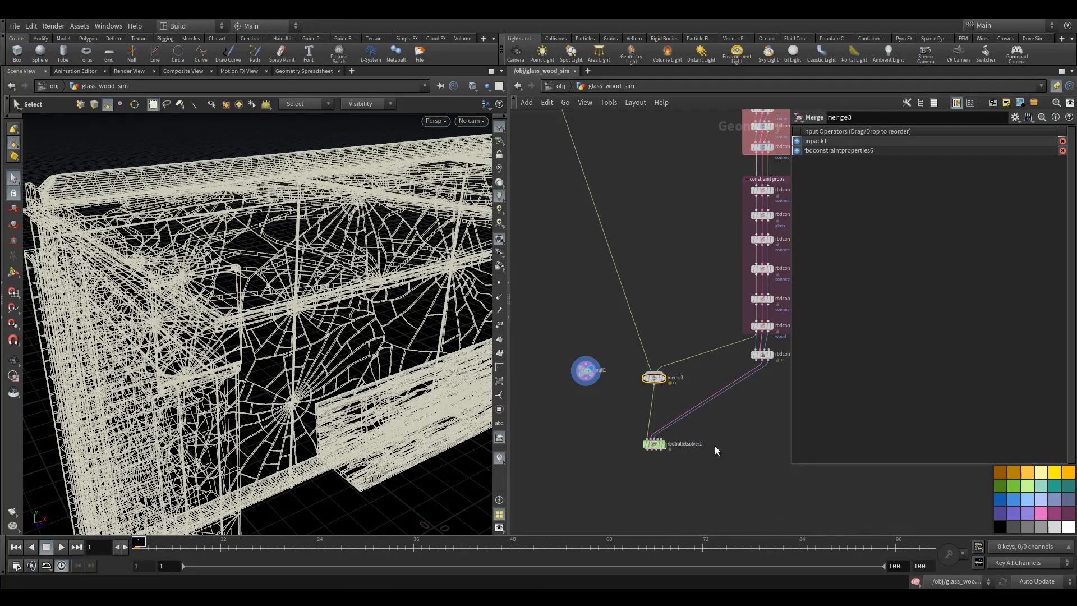
pyautogui.moveTo(738, 438); pyautogui.dragTo(709, 363, button='middle')
# - Reposition rbdconfigure1 and merge3 to tidy the network
pyautogui.scroll(3, 746, 421)
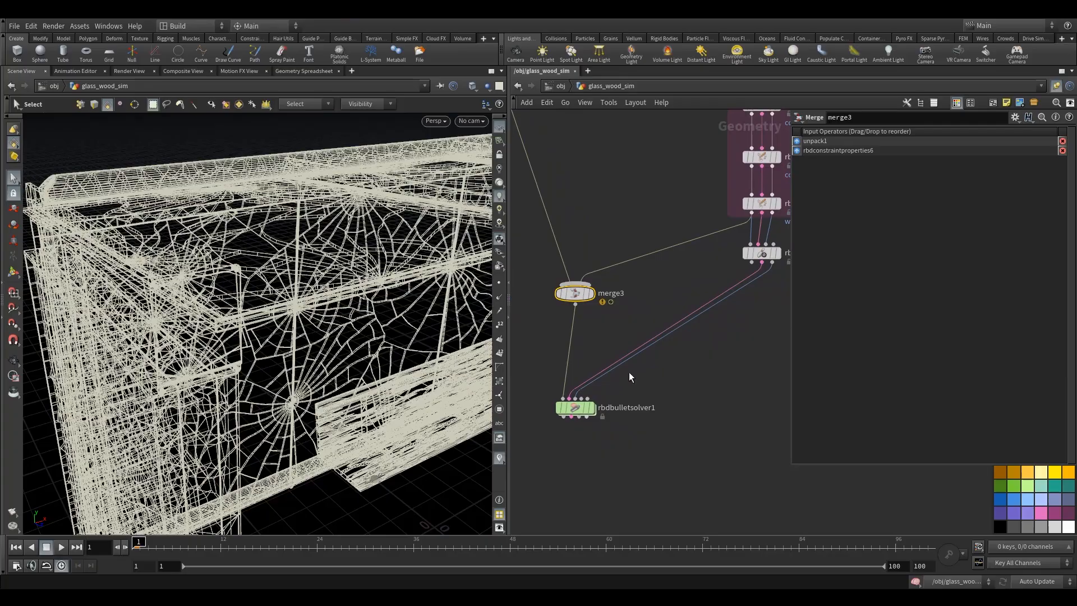
pyautogui.moveTo(745, 298); pyautogui.dragTo(734, 361, button='middle')
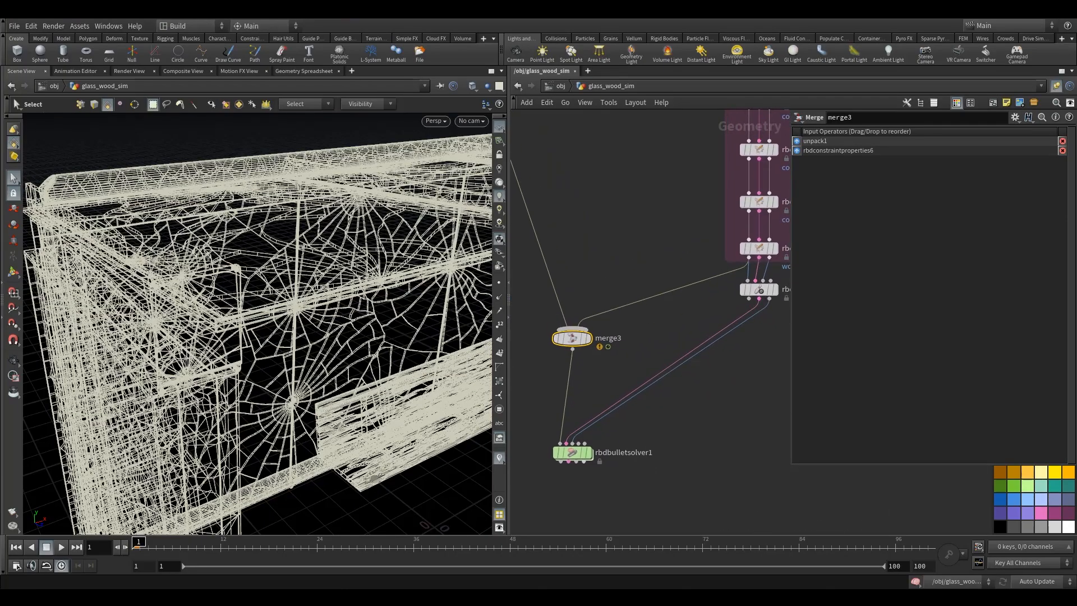
pyautogui.moveTo(587, 293); pyautogui.dragTo(645, 327, button='middle')
pyautogui.scroll(-6, 650, 338)
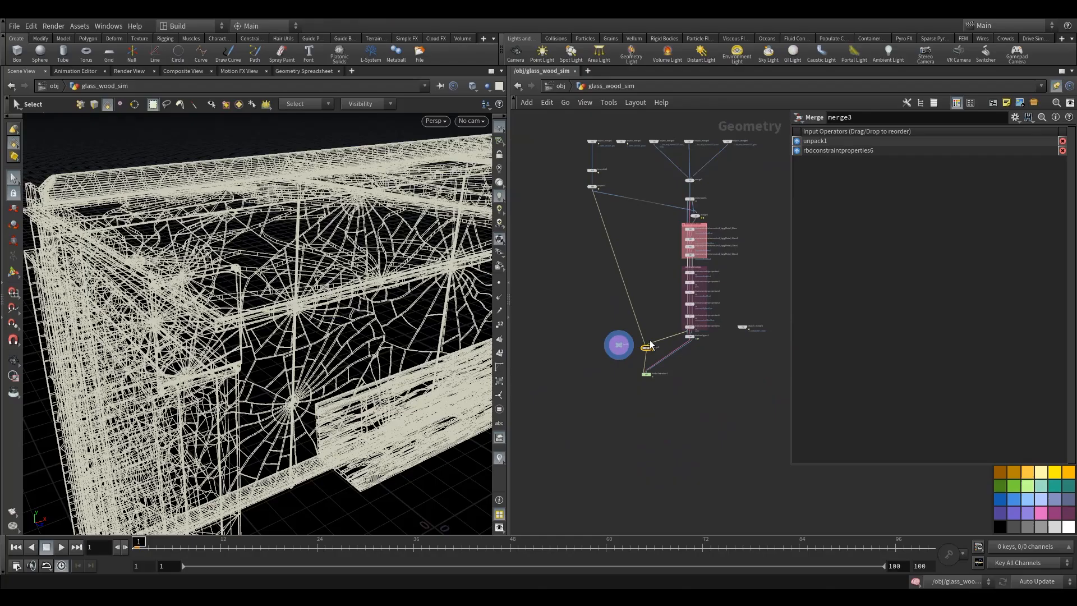
# - Delete the null1 node
pyautogui.click(651, 342)
pyautogui.press('Escape')
pyautogui.moveTo(621, 348); pyautogui.dragTo(590, 355)
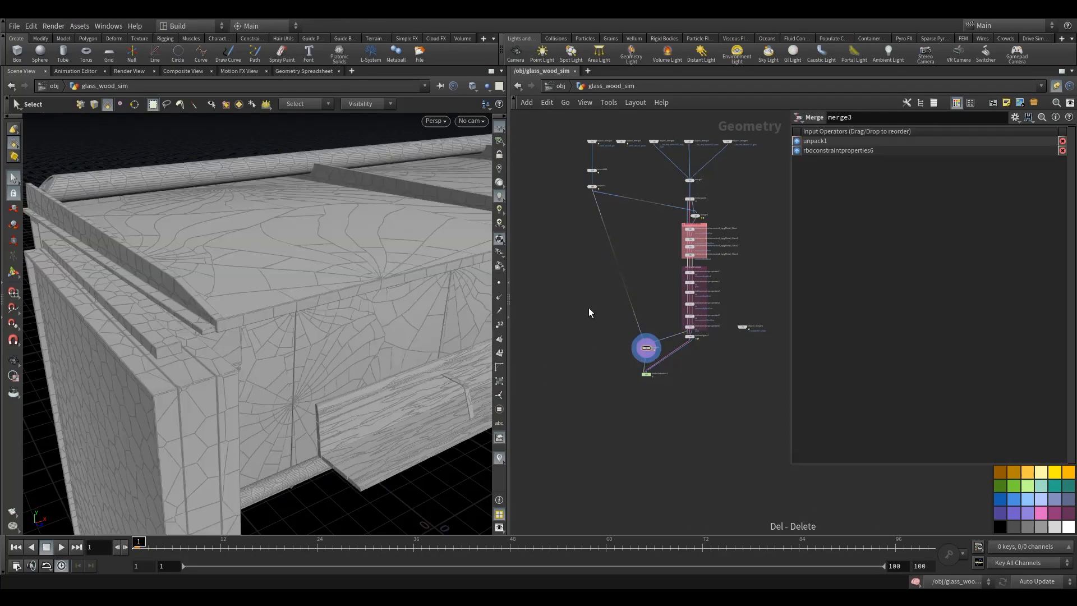
# - Add a second Merge node fed by object_merge2
pyautogui.scroll(8, 572, 196)
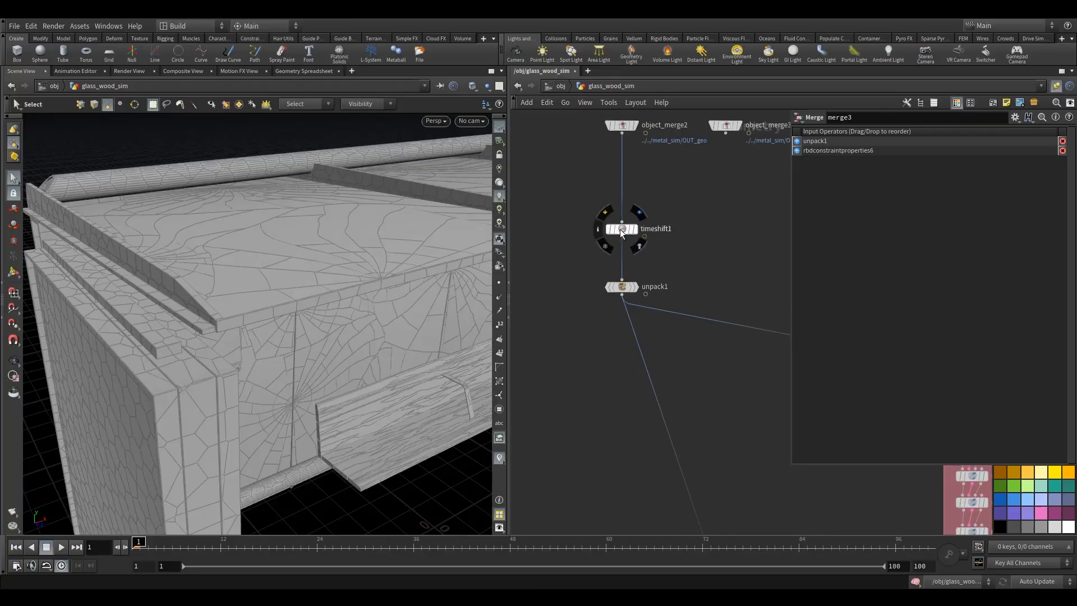
pyautogui.moveTo(624, 229); pyautogui.dragTo(587, 292)
pyautogui.click(621, 134)
pyautogui.moveTo(712, 392); pyautogui.dragTo(638, 208, button='middle')
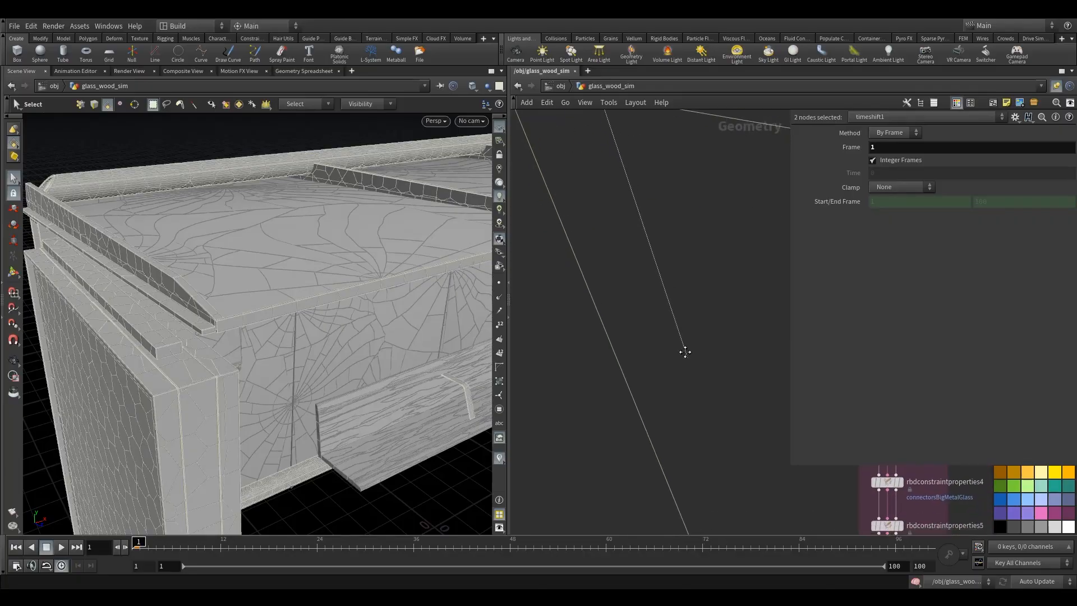
pyautogui.moveTo(750, 510); pyautogui.dragTo(613, 221, button='middle')
pyautogui.press('Tab')
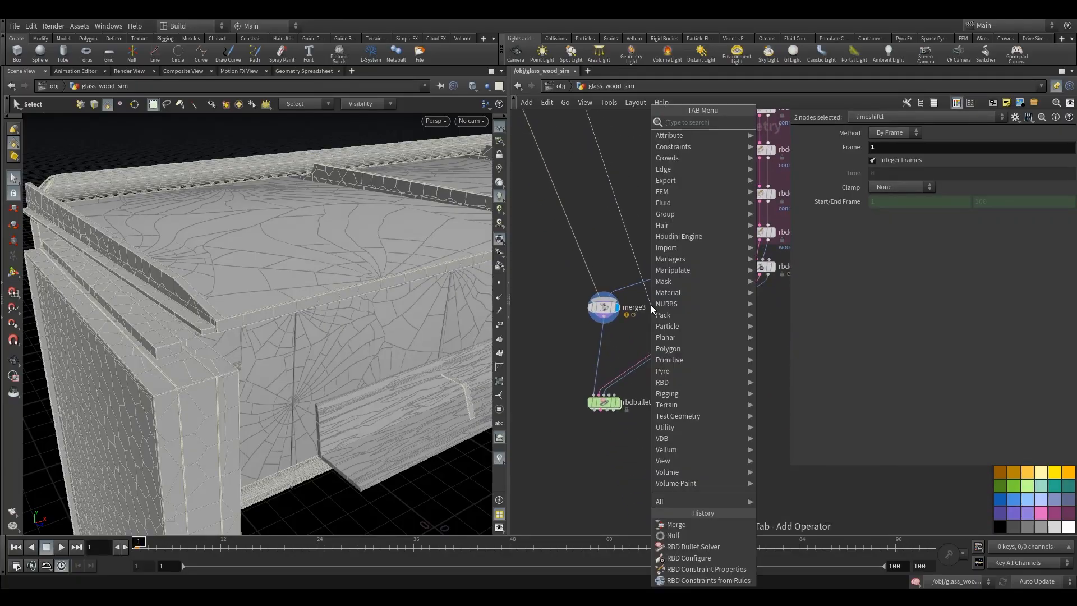
pyautogui.write('merg')
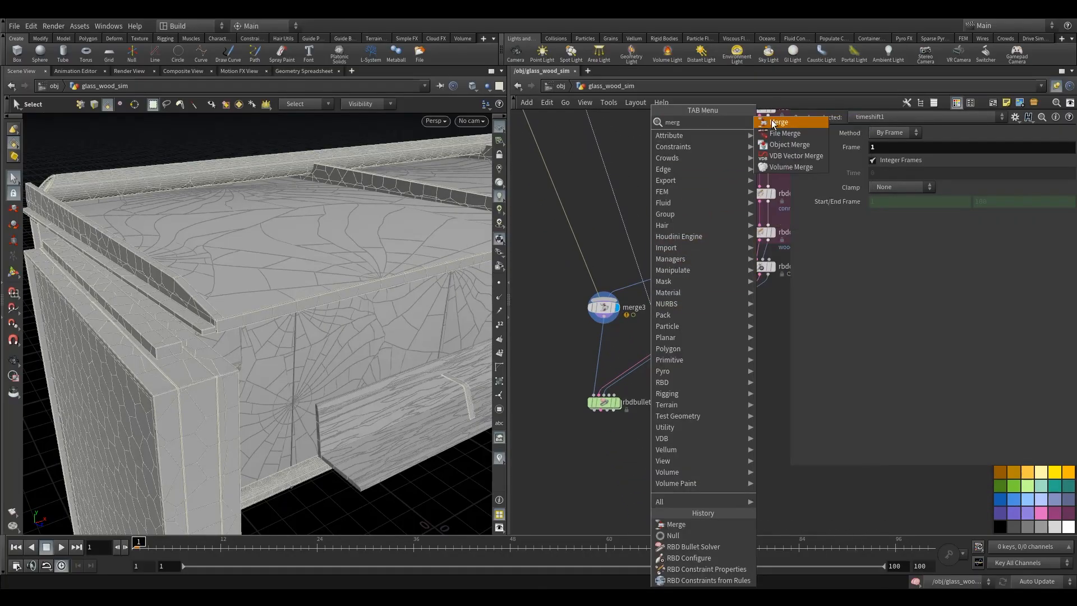
pyautogui.press('Return')
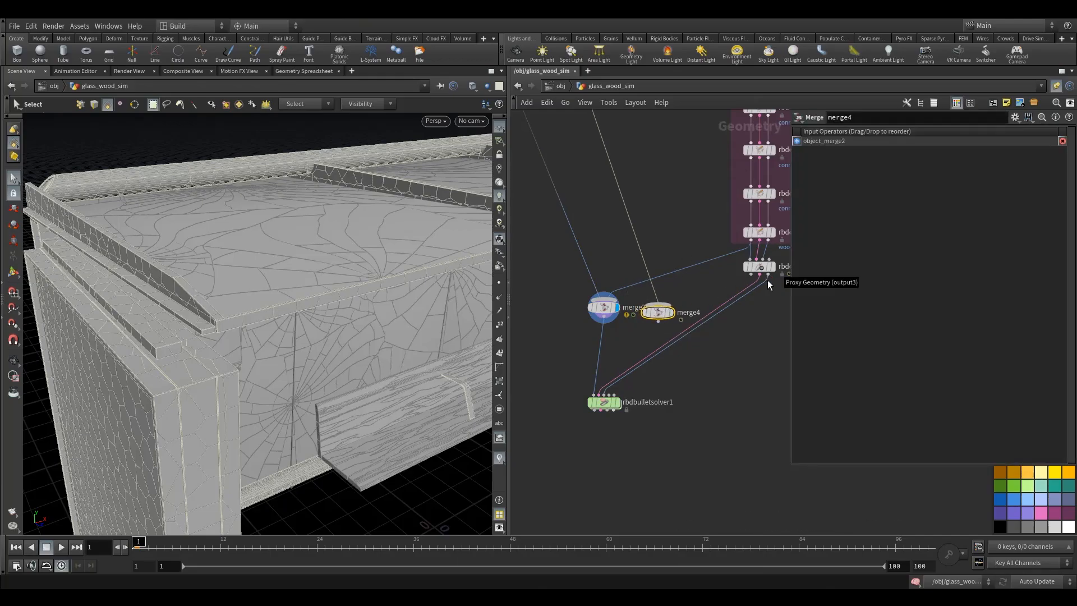
# - Wire rbdconfigure1's proxy geometry output into merge4 and route merge4 into the bullet solver through a wire dot
pyautogui.moveTo(769, 275); pyautogui.dragTo(603, 400)
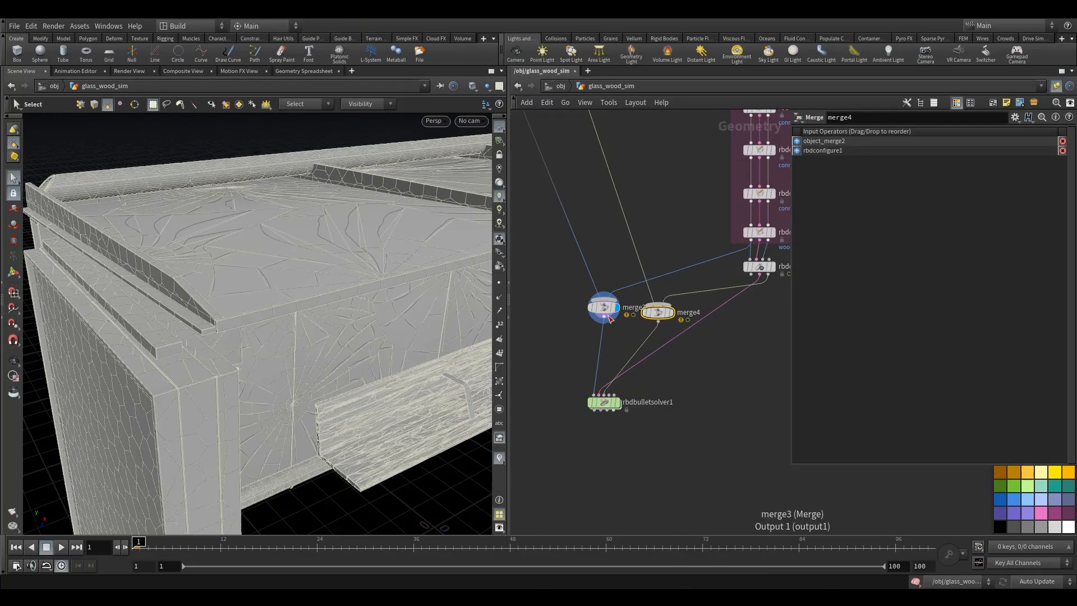
pyautogui.moveTo(603, 315); pyautogui.dragTo(560, 320)
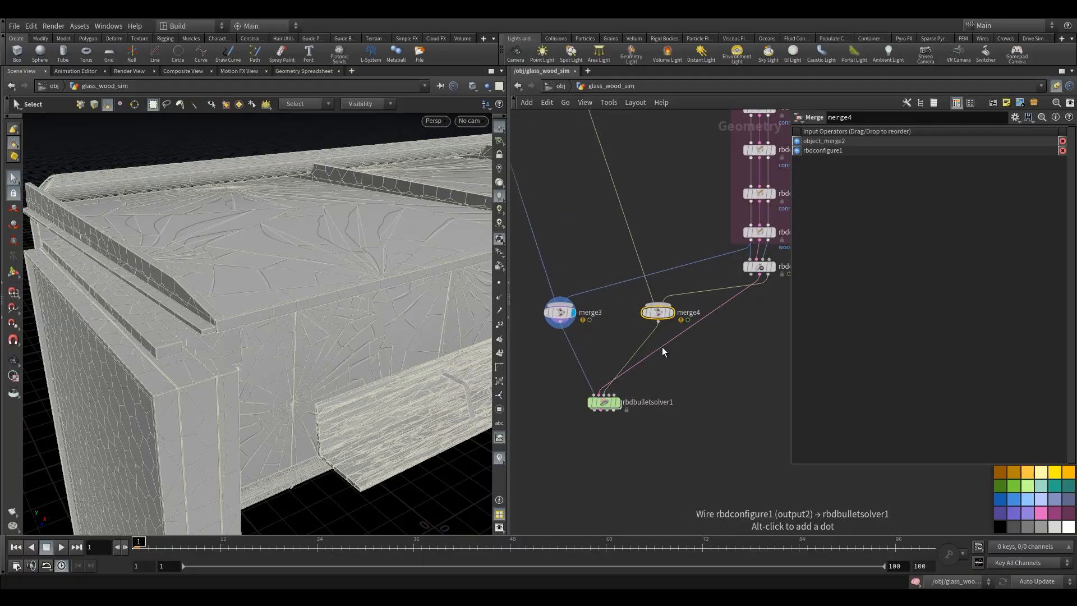
pyautogui.moveTo(661, 347)
pyautogui.keyDown('alt'); pyautogui.mouseDown()
pyautogui.moveTo(604, 314)
pyautogui.moveTo(678, 346)
pyautogui.mouseUp(); pyautogui.keyUp('alt')
pyautogui.moveTo(577, 312); pyautogui.dragTo(537, 341)
pyautogui.scroll(-3, 610, 320)
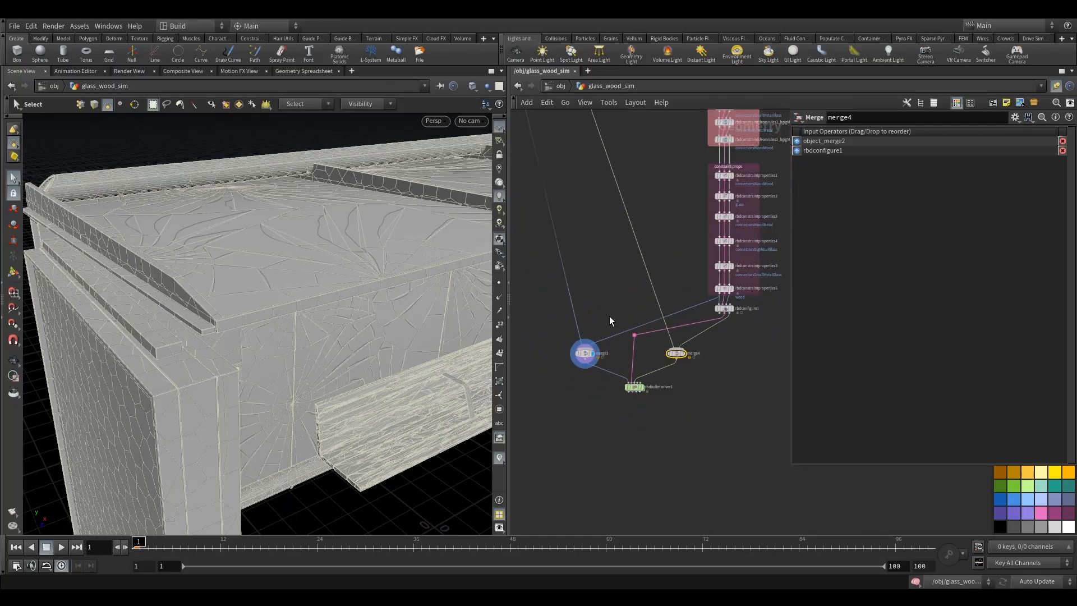
pyautogui.moveTo(634, 336); pyautogui.dragTo(632, 349)
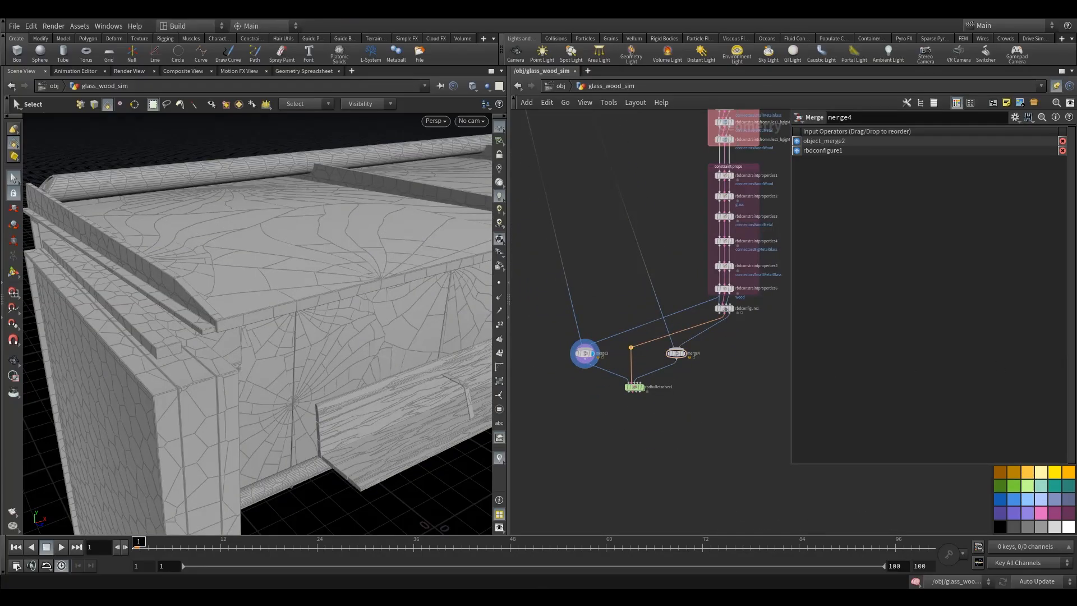
# - Set merge4 as the displayed node
pyautogui.scroll(3, 722, 362)
pyautogui.click(641, 350)
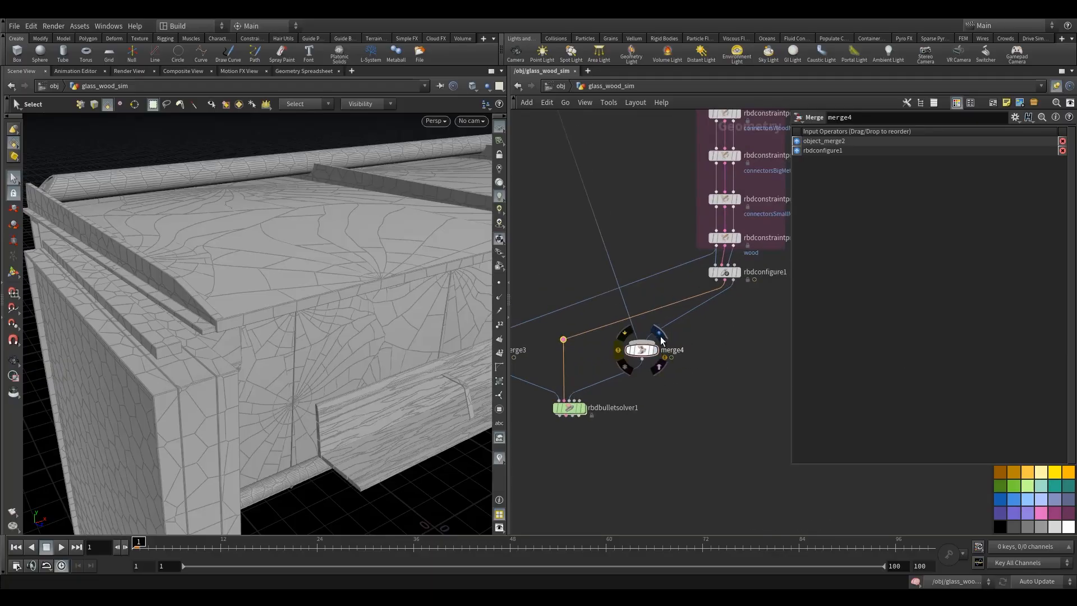
pyautogui.click(653, 350)
pyautogui.scroll(-3, 673, 369)
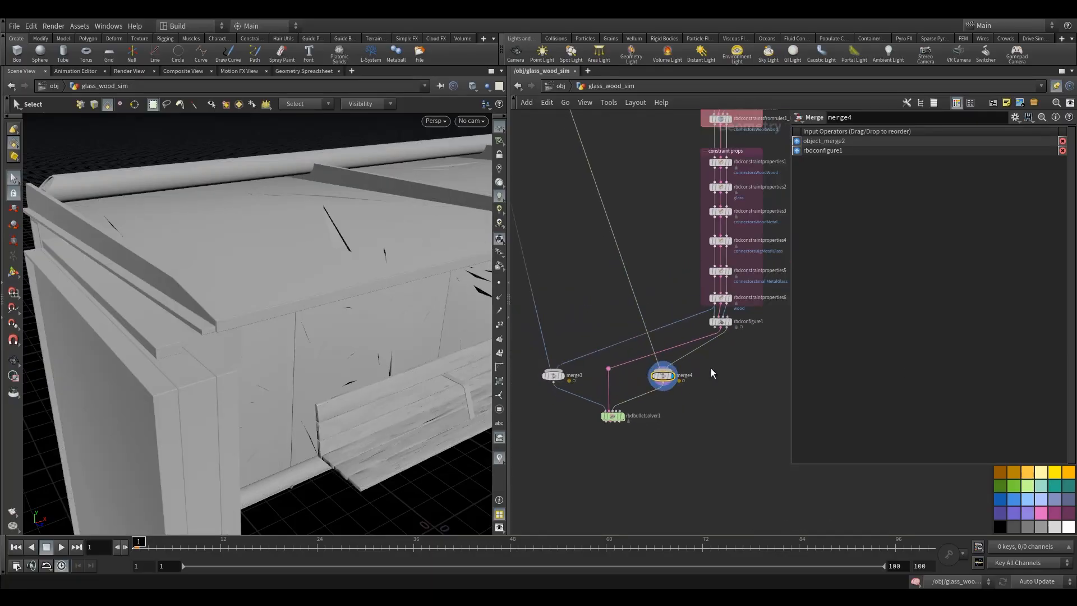
pyautogui.press('Tab')
pyautogui.write('nu')
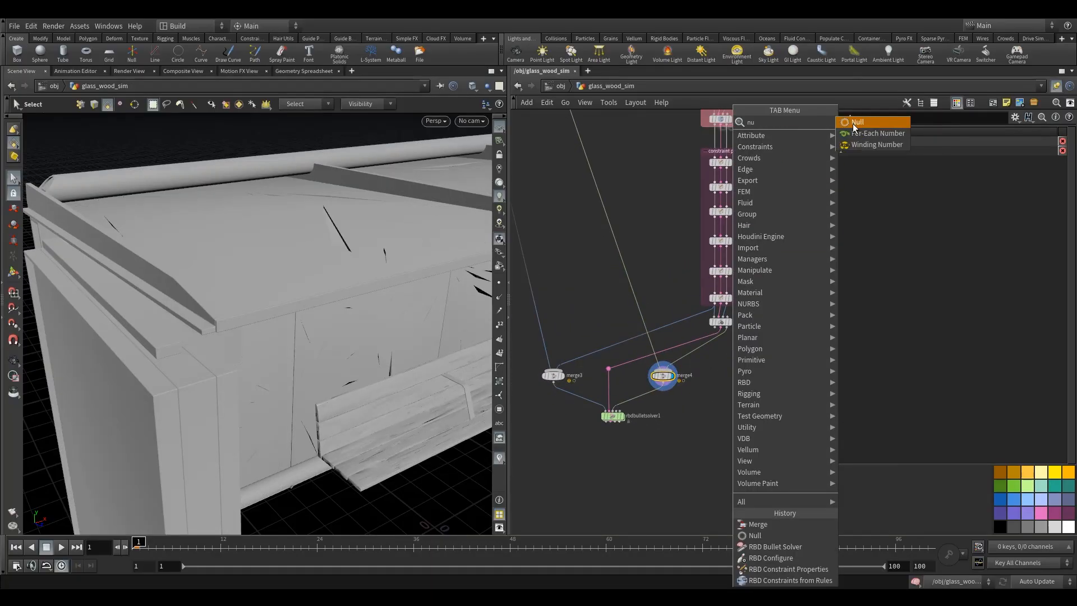
pyautogui.click(703, 406)
# - Insert a Delete node between rbdconfigure1's proxy output and merge4
pyautogui.press('Tab')
pyautogui.moveTo(769, 271)
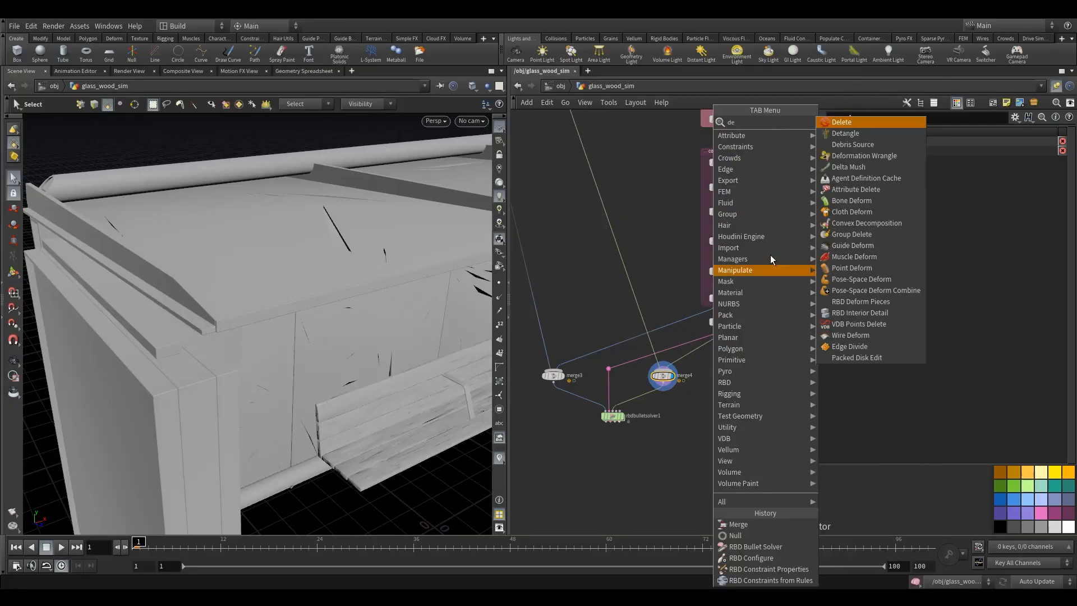
pyautogui.click(836, 127)
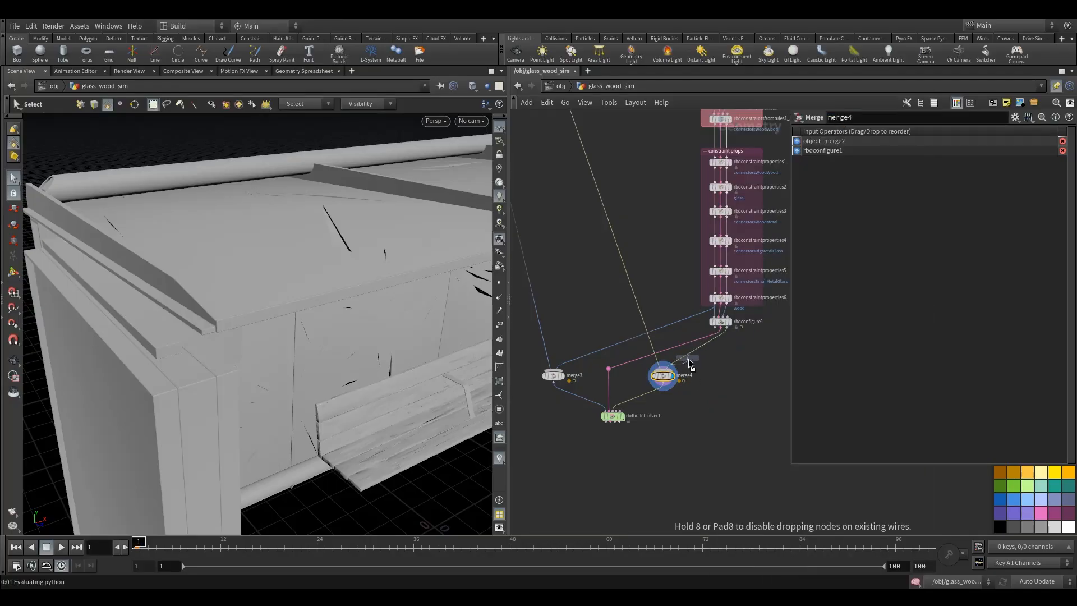
pyautogui.click(688, 358)
pyautogui.moveTo(688, 358); pyautogui.dragTo(718, 358)
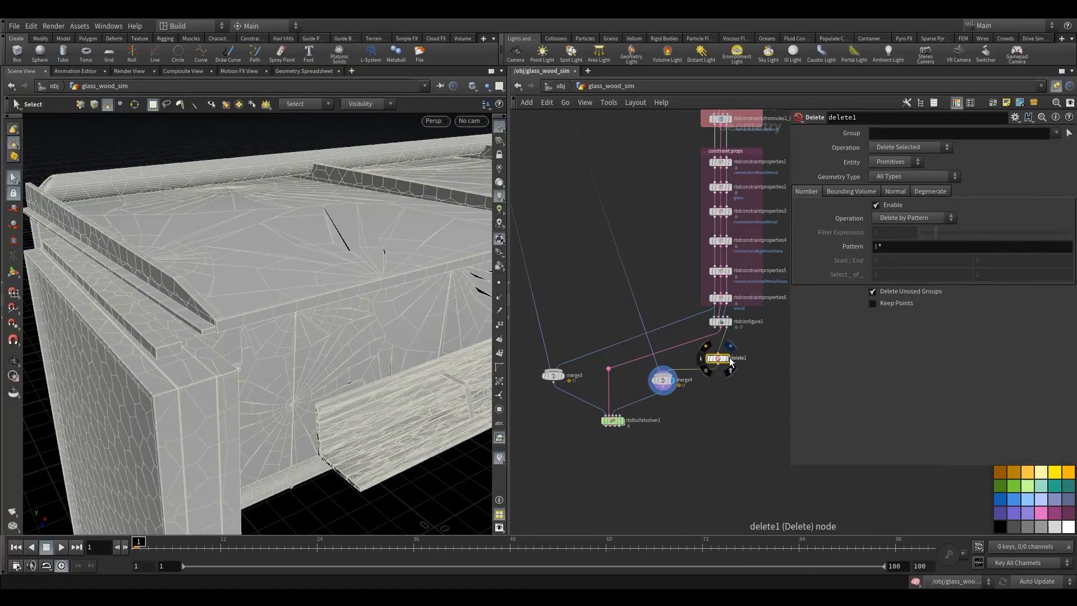
# - Preview delete1 and merge4 by displaying each and scrubbing the timeline
pyautogui.click(729, 346)
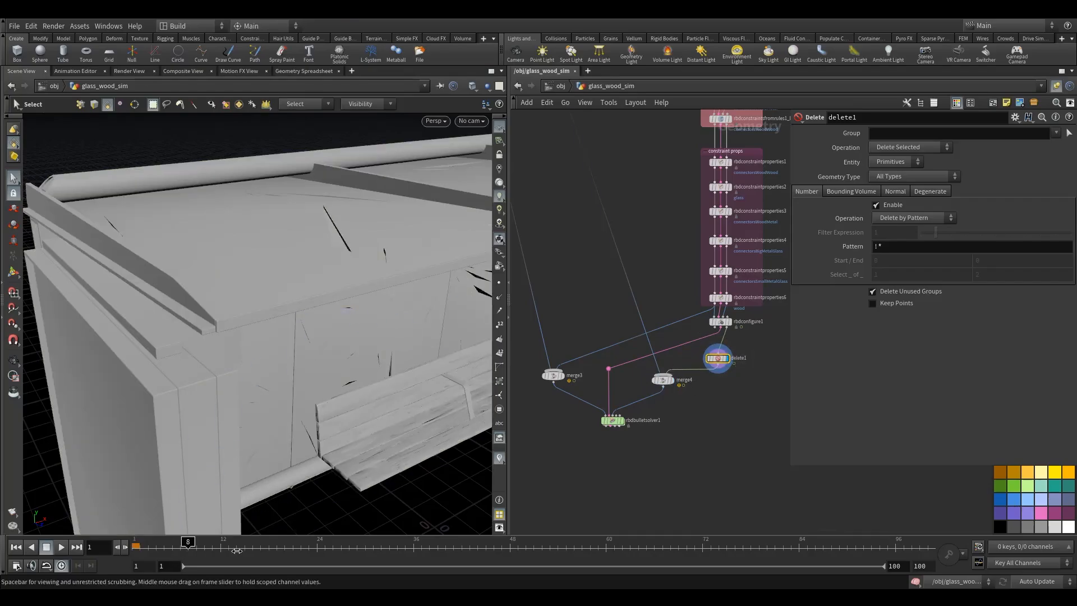
pyautogui.moveTo(237, 551)
pyautogui.mouseDown()
pyautogui.moveTo(340, 548)
pyautogui.moveTo(171, 549)
pyautogui.mouseUp()
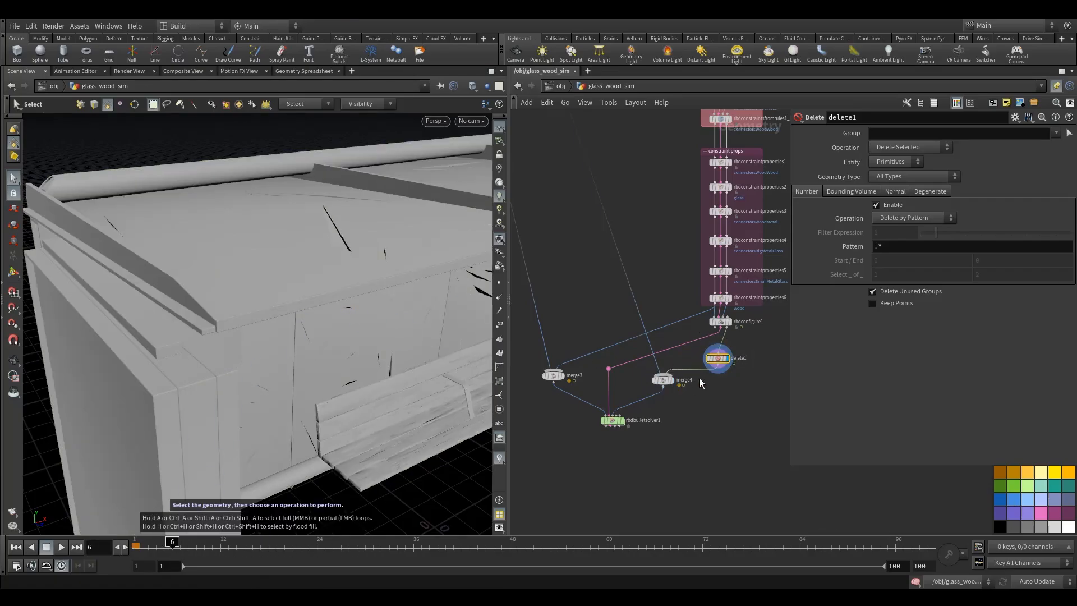
pyautogui.click(665, 386)
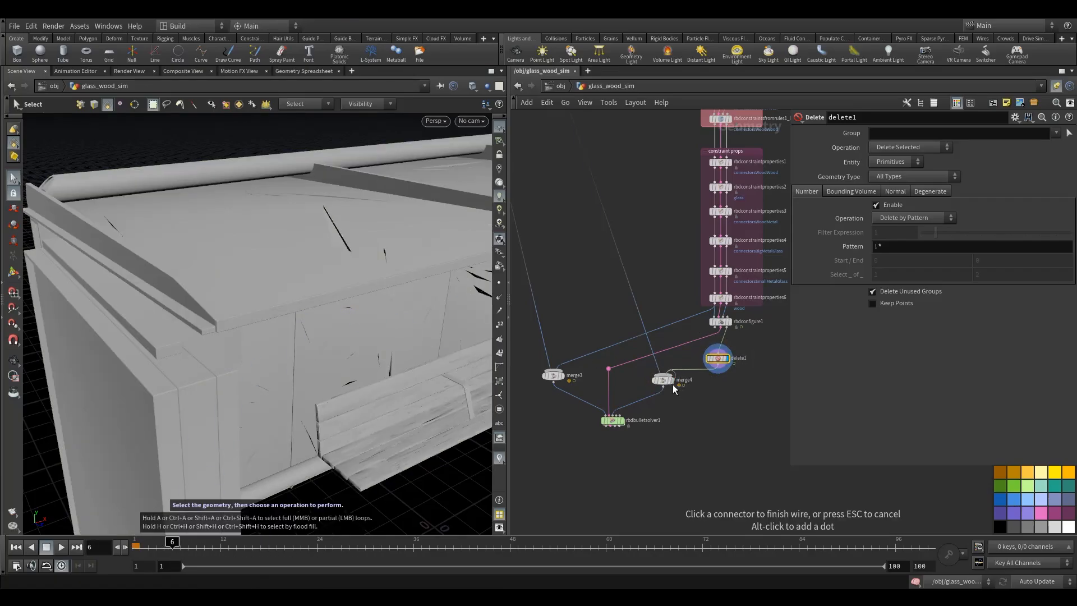
pyautogui.press('Escape')
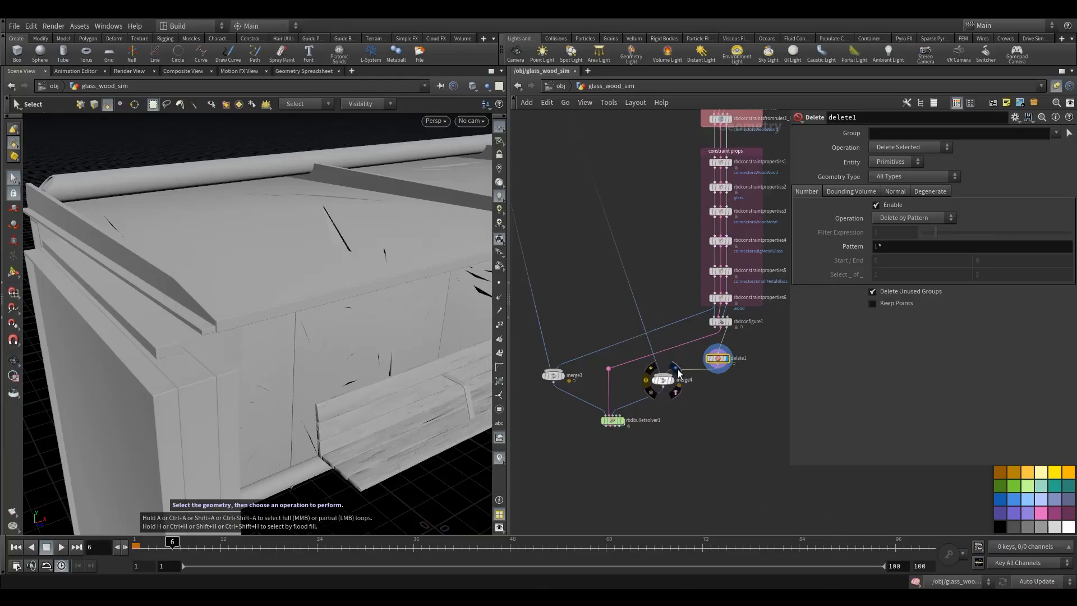
pyautogui.click(677, 369)
pyautogui.moveTo(300, 548); pyautogui.dragTo(389, 550)
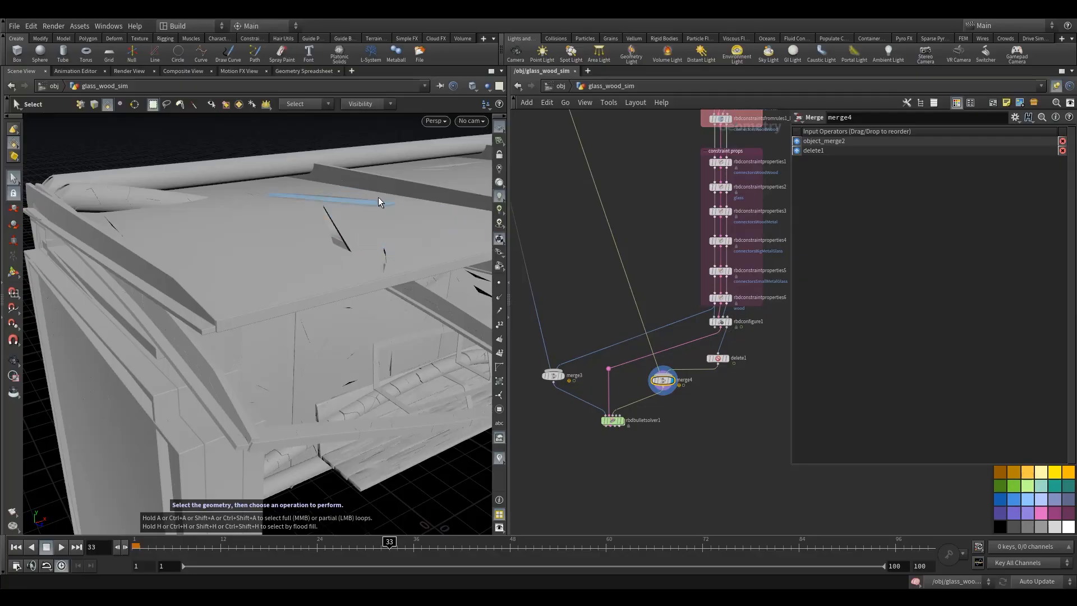
pyautogui.moveTo(699, 363); pyautogui.dragTo(703, 359)
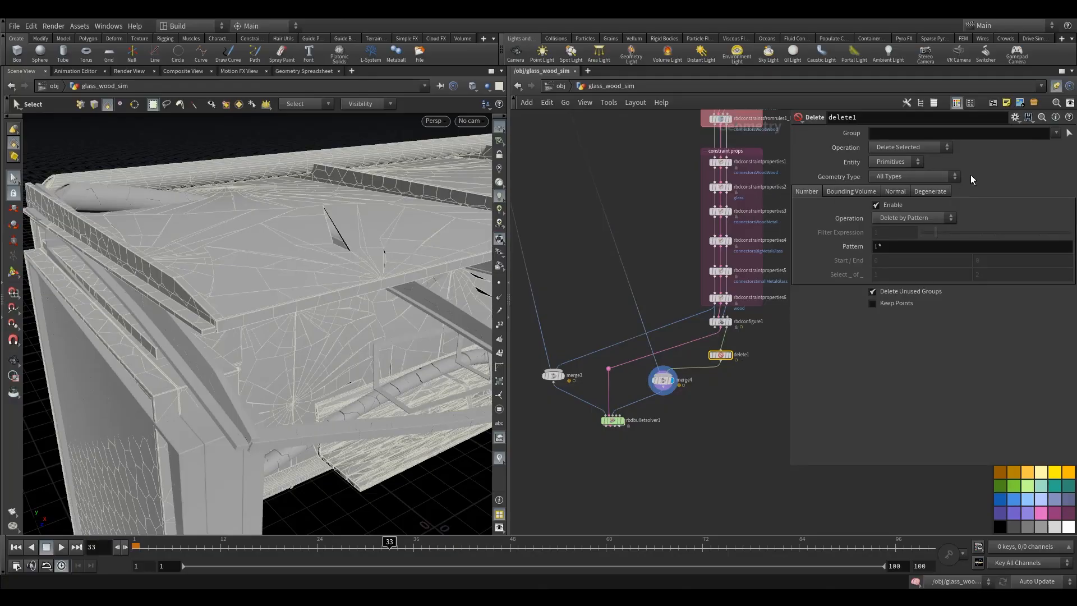
pyautogui.click(896, 162)
pyautogui.click(892, 173)
pyautogui.click(975, 133)
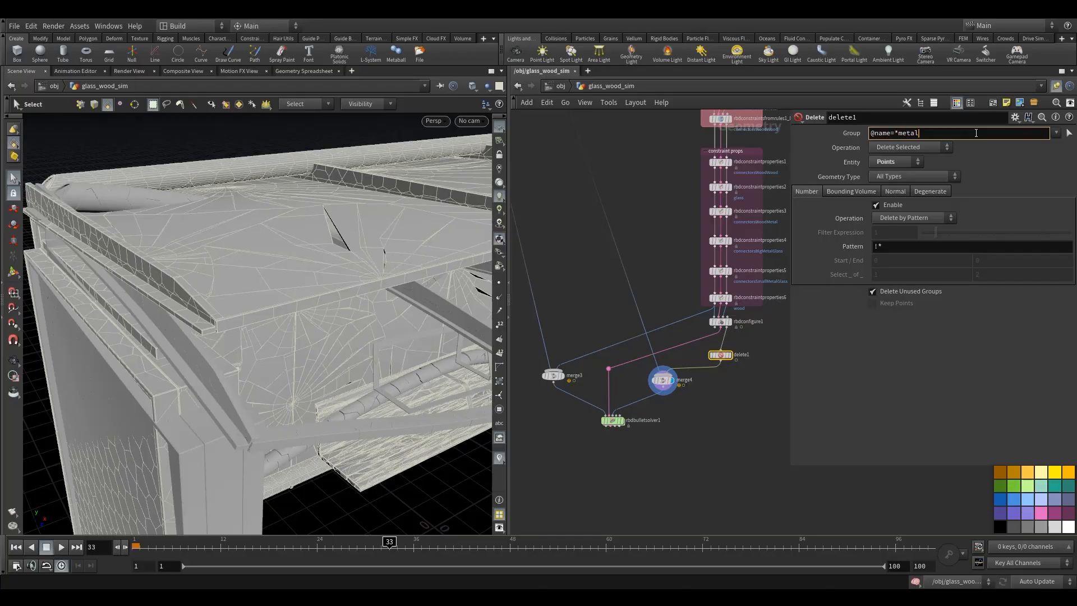
pyautogui.click(713, 435)
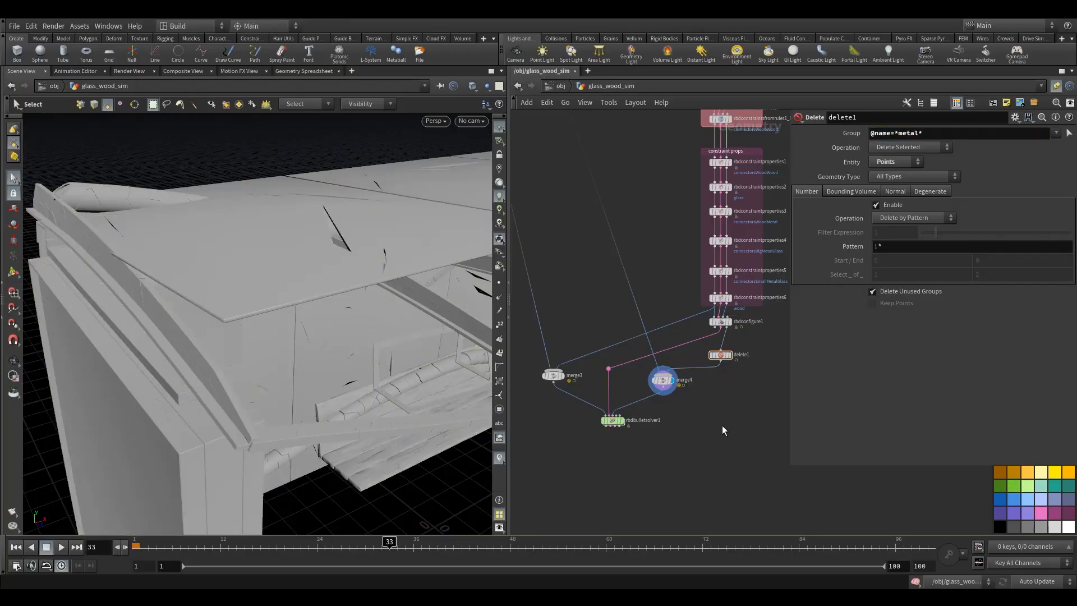
# - Inspect the bus stop simulation by orbiting the viewport and scrubbing the timeline
pyautogui.keyDown('alt'); pyautogui.moveTo(273, 327); pyautogui.dragTo(230, 334); pyautogui.keyUp('alt')
pyautogui.moveTo(722, 361)
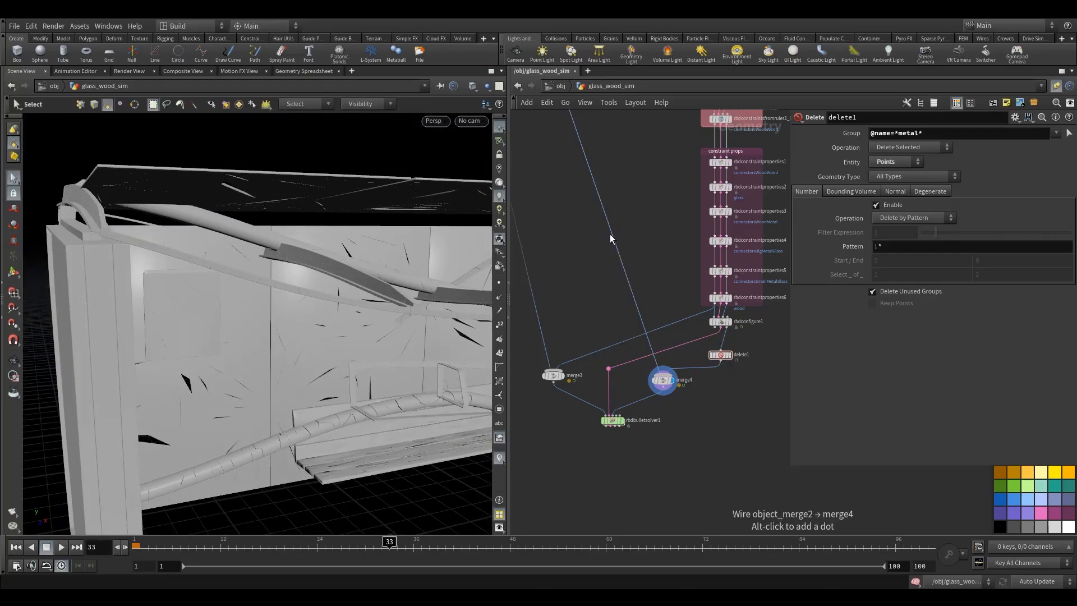
pyautogui.moveTo(666, 383)
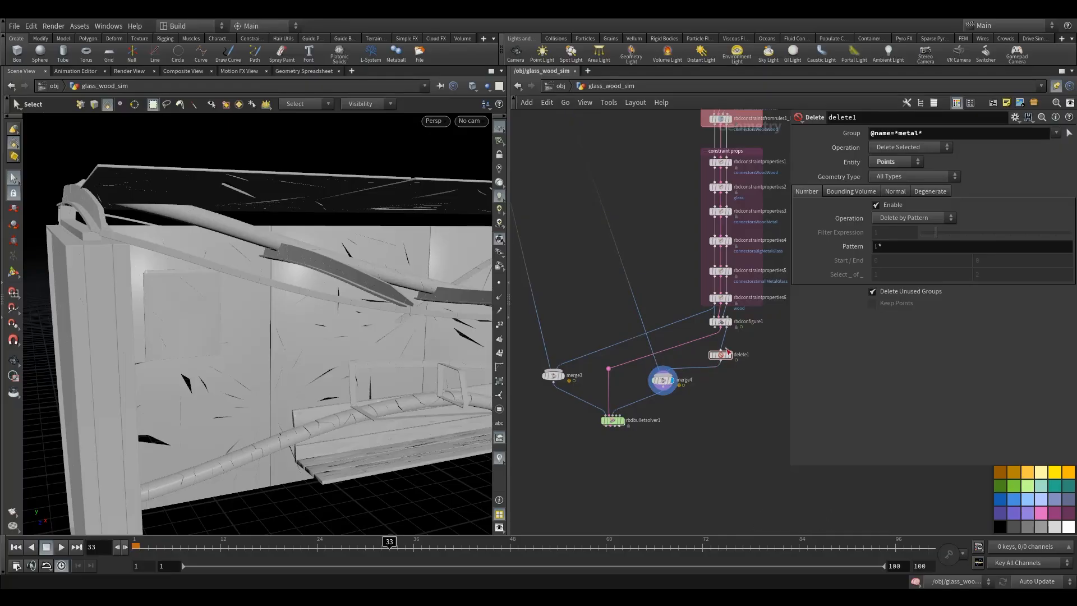
pyautogui.moveTo(724, 213)
pyautogui.moveTo(655, 160); pyautogui.dragTo(658, 230, button='middle')
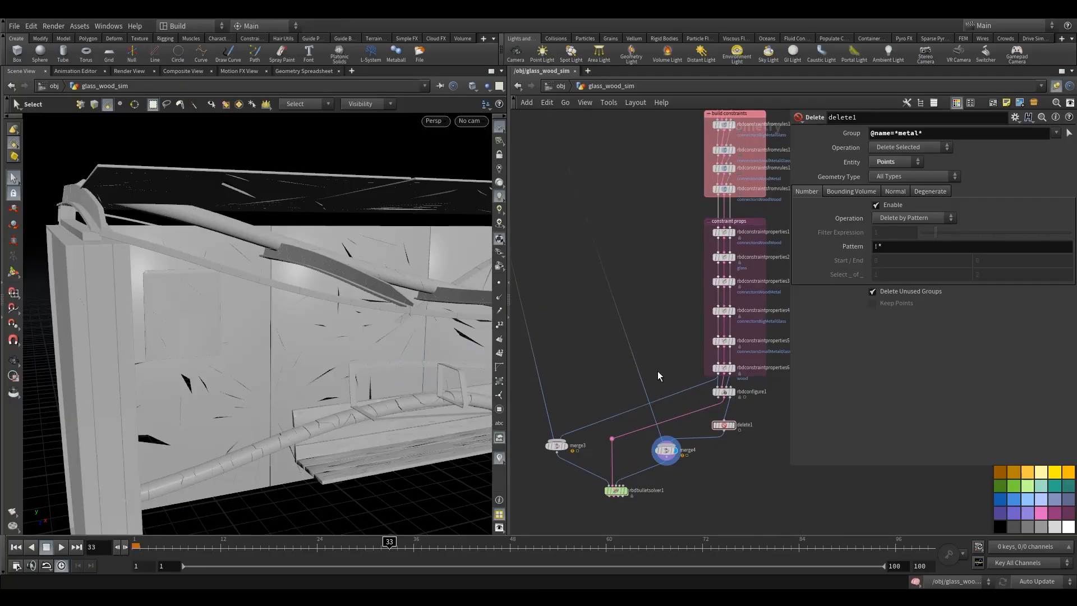
pyautogui.moveTo(657, 371); pyautogui.dragTo(657, 344, button='middle')
pyautogui.keyDown('alt'); pyautogui.moveTo(372, 336); pyautogui.dragTo(371, 338); pyautogui.keyUp('alt')
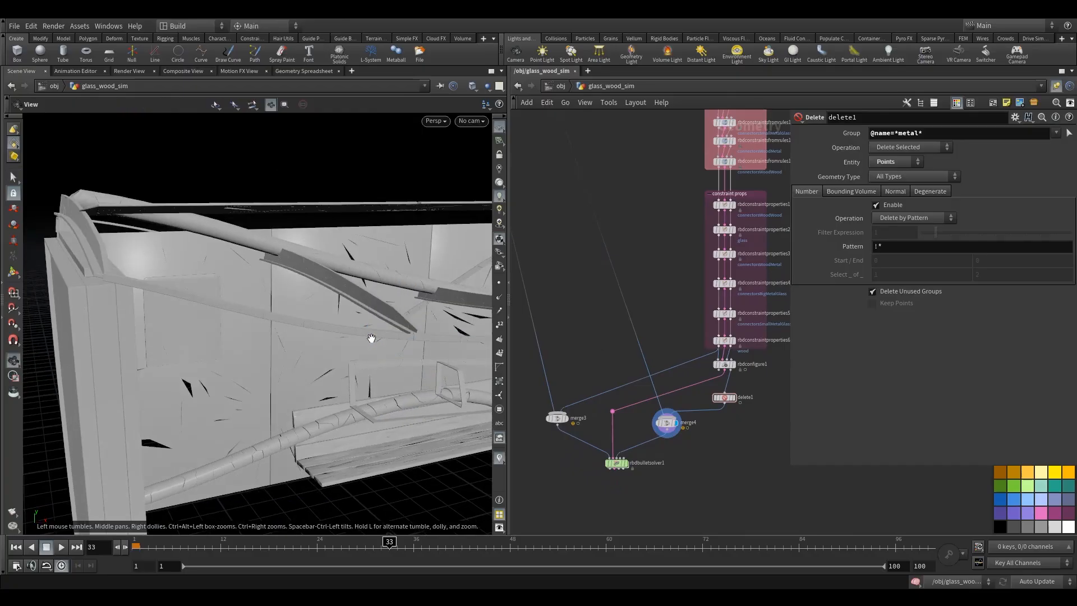
pyautogui.keyDown('alt'); pyautogui.moveTo(371, 339); pyautogui.dragTo(243, 339, button='right'); pyautogui.keyUp('alt')
pyautogui.keyDown('alt'); pyautogui.moveTo(243, 339); pyautogui.dragTo(269, 355); pyautogui.keyUp('alt')
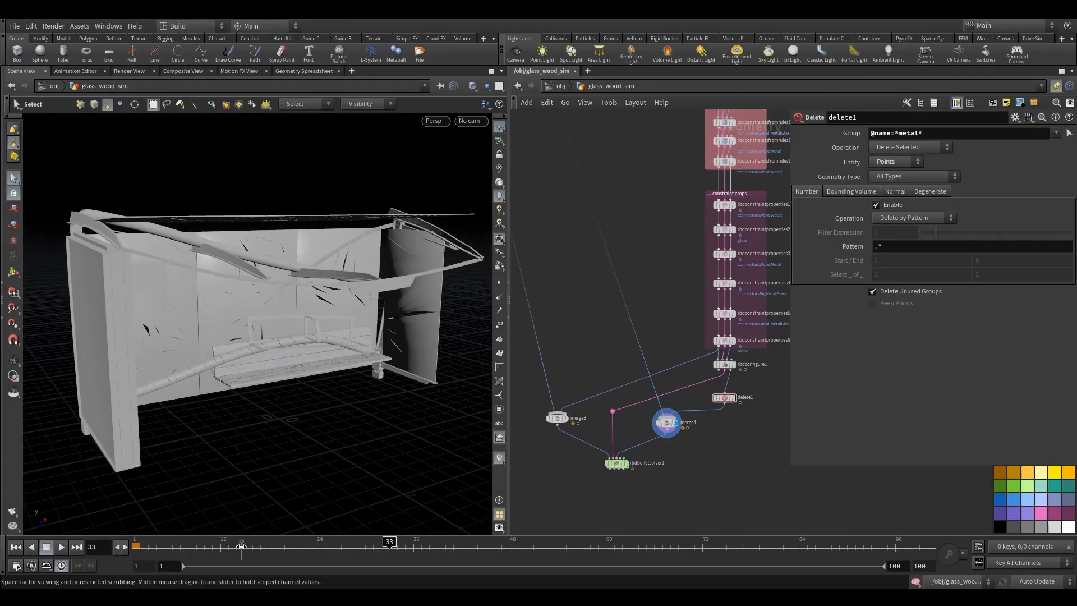
pyautogui.moveTo(241, 547); pyautogui.dragTo(429, 548)
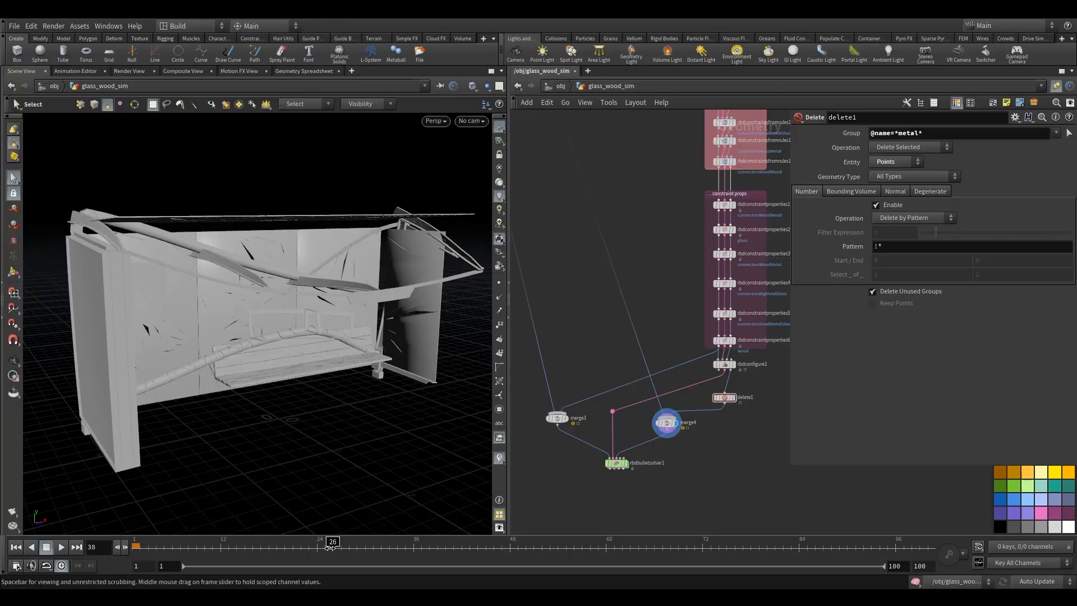
pyautogui.moveTo(329, 547); pyautogui.dragTo(135, 547)
# - Compare merge3 and merge4 results by switching which node is displayed
pyautogui.click(564, 419)
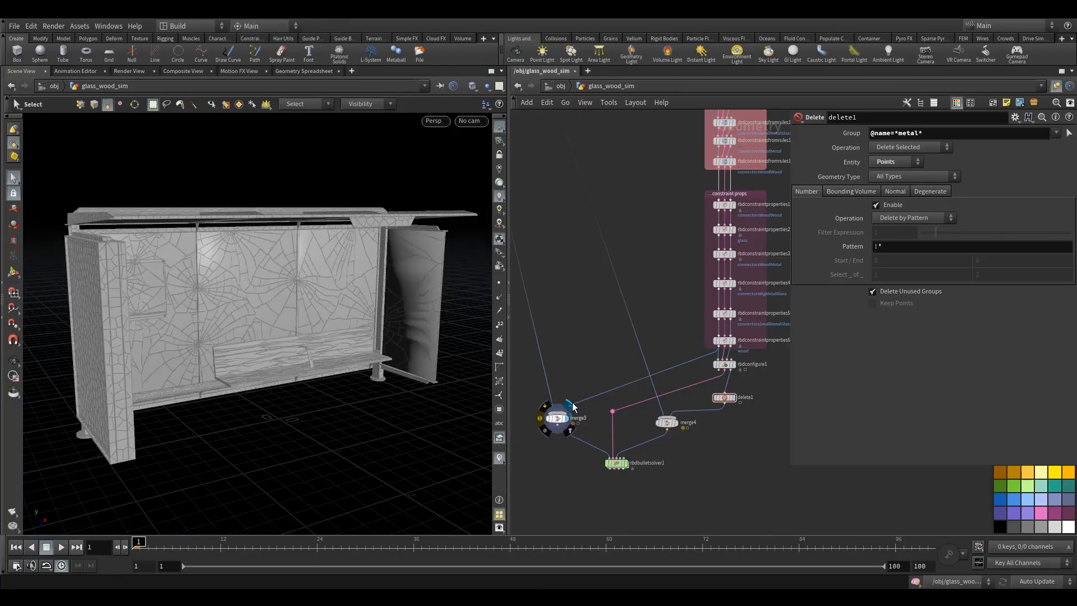
pyautogui.click(555, 419)
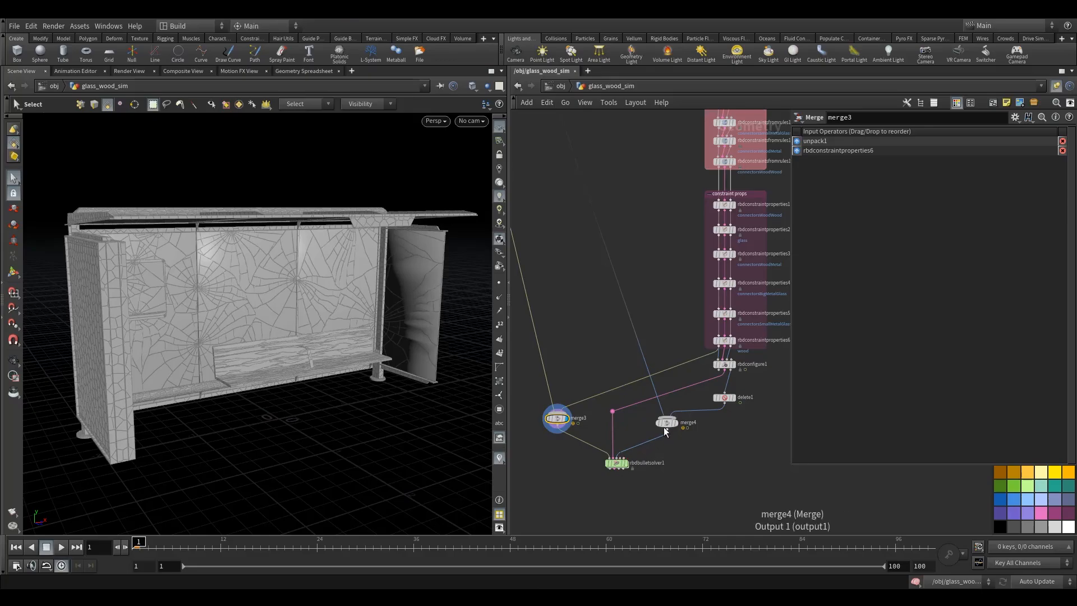
pyautogui.click(676, 423)
pyautogui.click(667, 422)
pyautogui.click(565, 418)
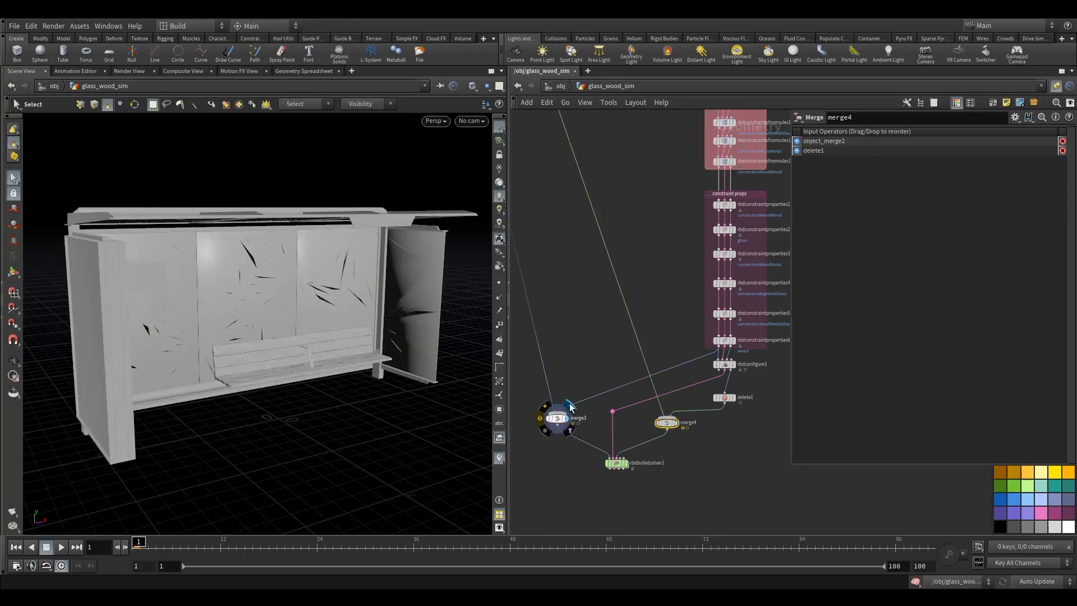
pyautogui.moveTo(537, 386); pyautogui.dragTo(568, 445)
pyautogui.scroll(5, 649, 410)
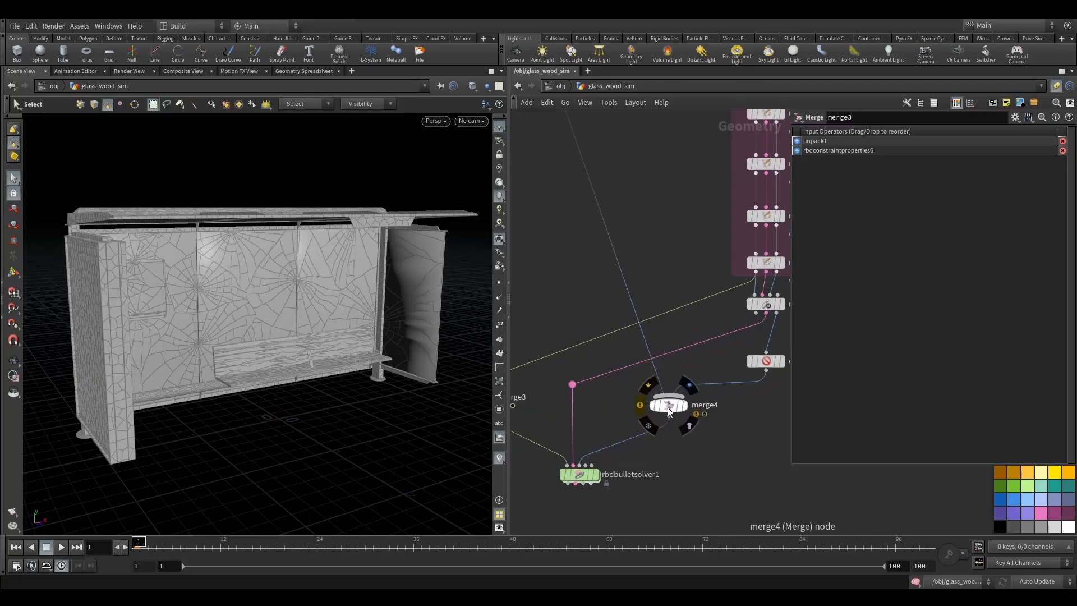
pyautogui.click(689, 386)
pyautogui.press('Escape')
pyautogui.moveTo(328, 267); pyautogui.dragTo(333, 278)
pyautogui.press('s')
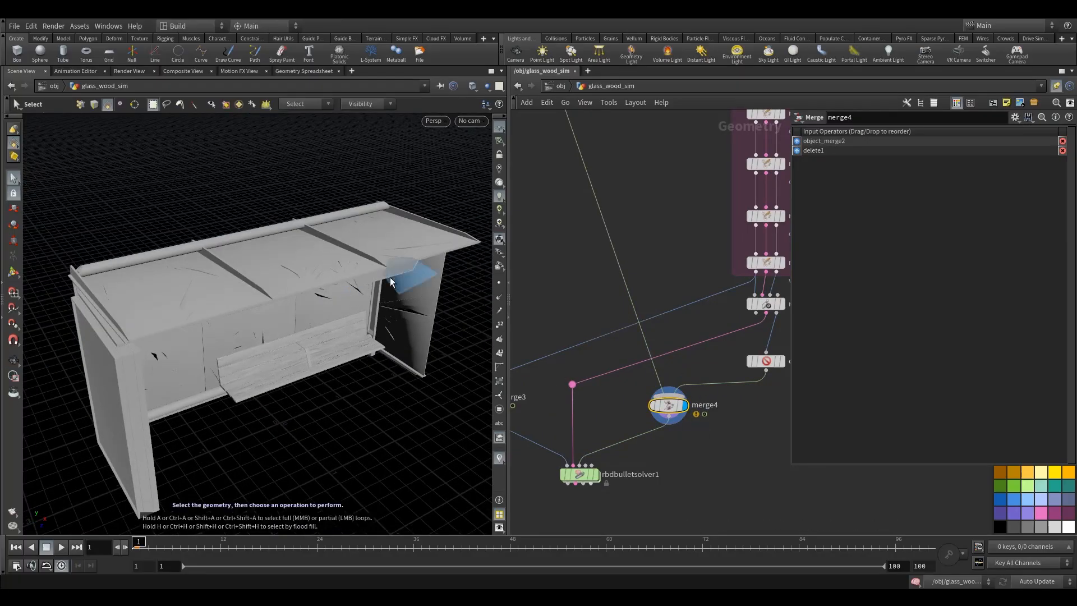
pyautogui.moveTo(735, 447); pyautogui.dragTo(721, 432, button='middle')
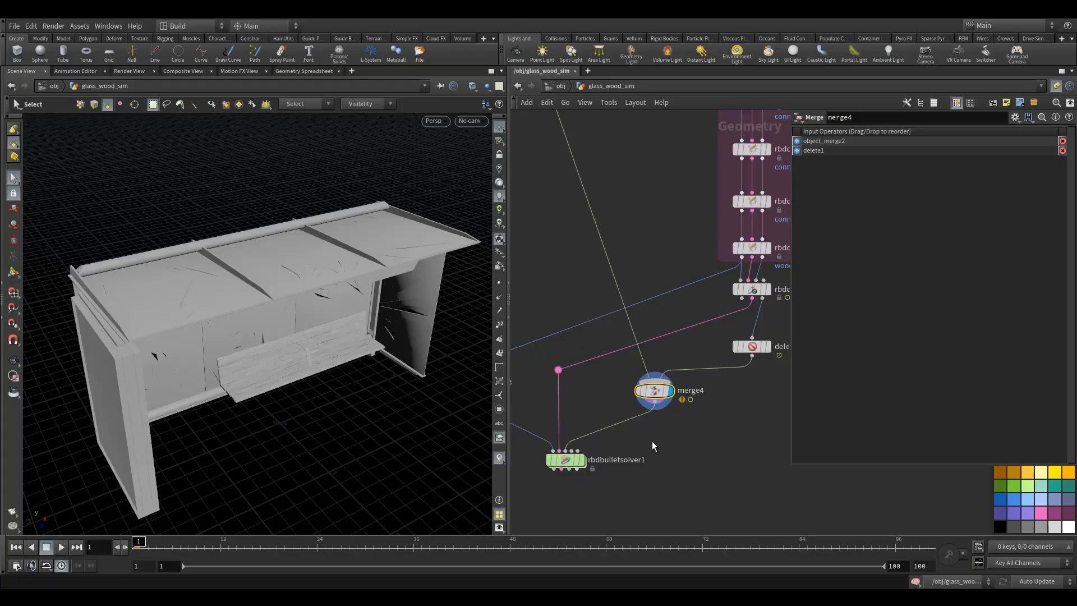
pyautogui.press('Tab')
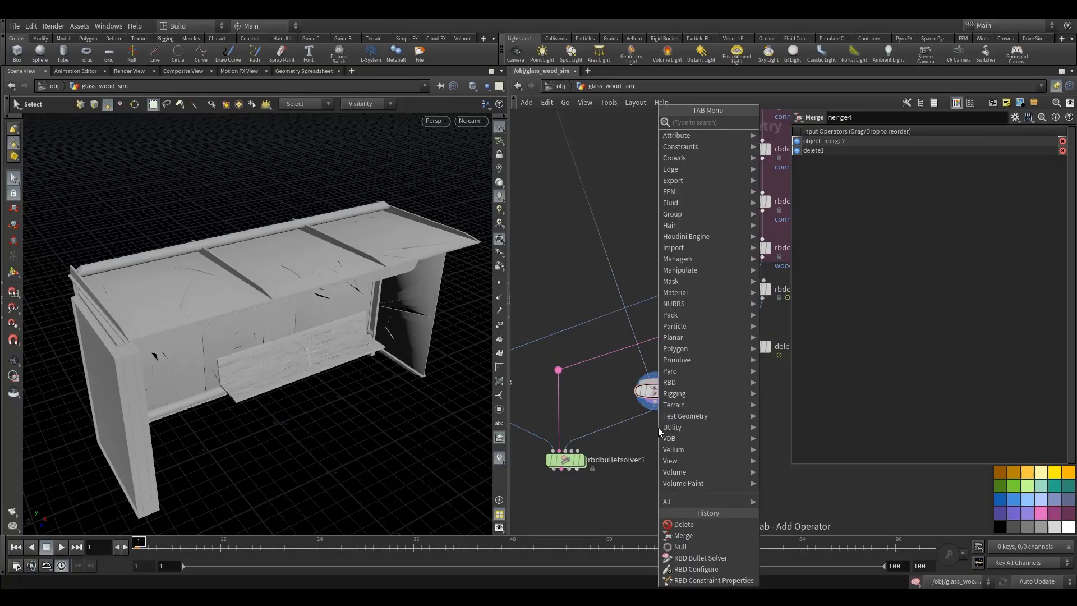
pyautogui.write('aw')
pyautogui.press('Return')
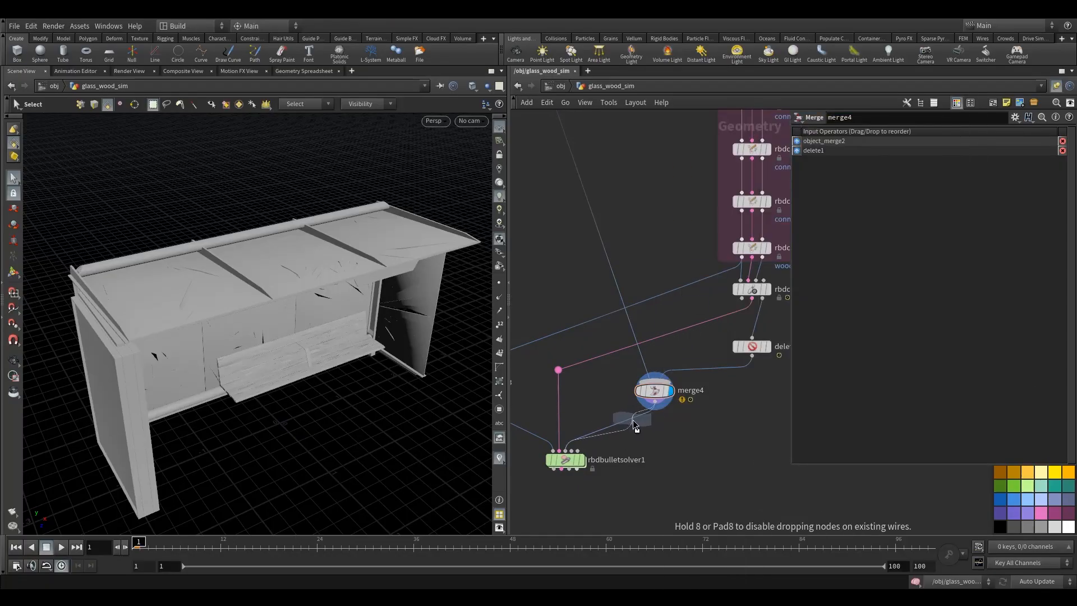
pyautogui.click(633, 431)
pyautogui.moveTo(635, 435); pyautogui.dragTo(657, 435)
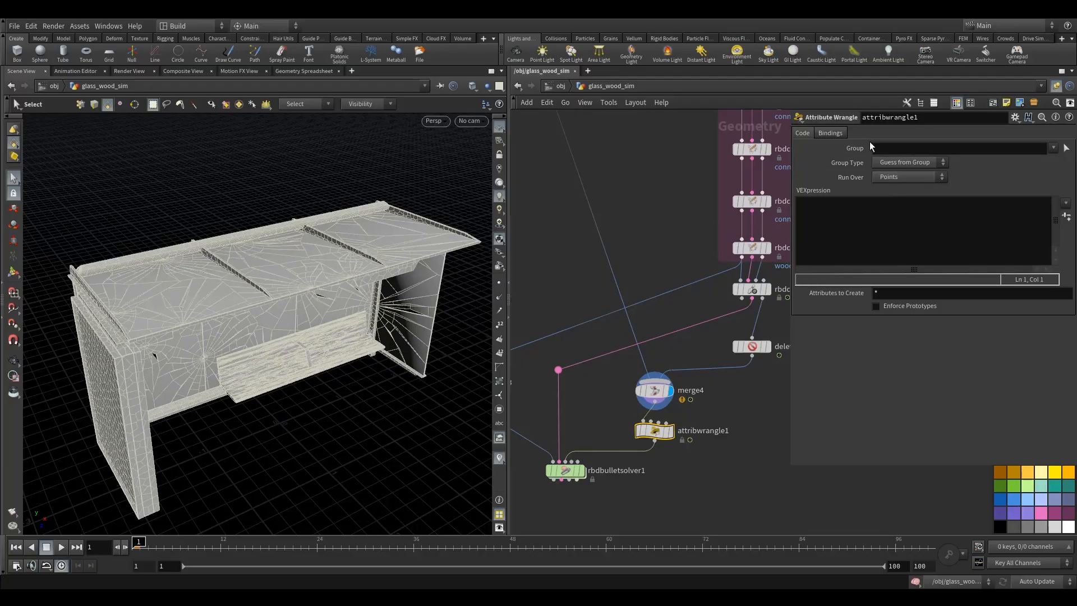
pyautogui.click(889, 147)
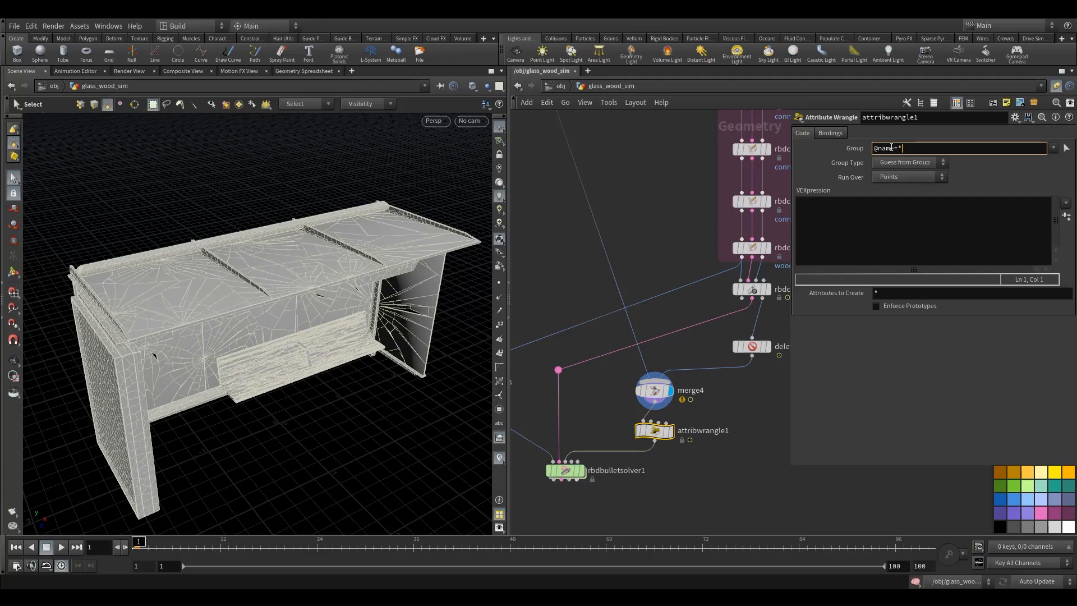
pyautogui.click(755, 346)
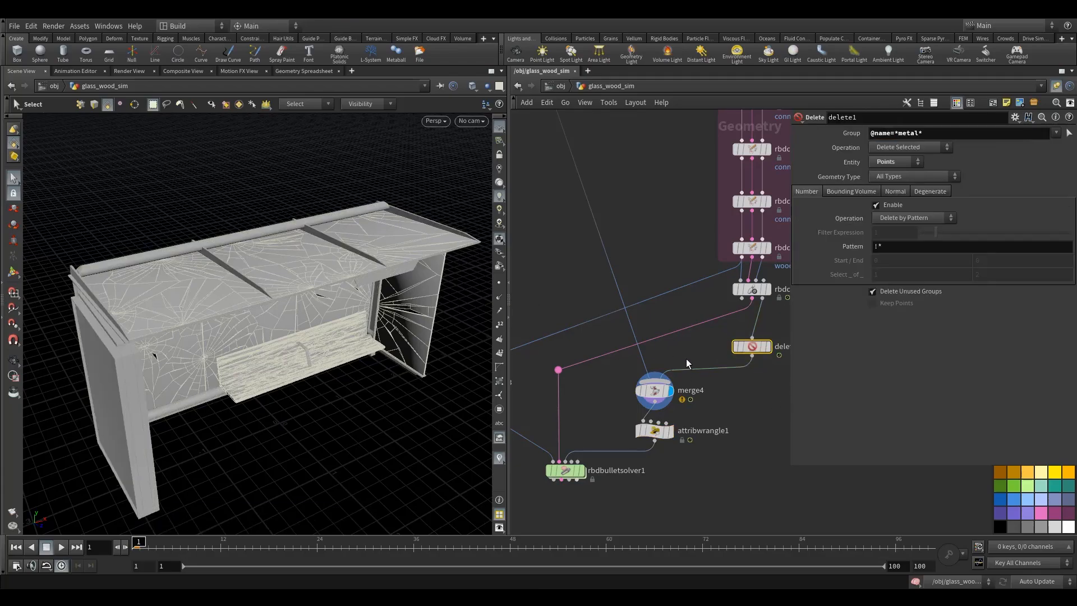
# - Add a Null node and view its piece names in the Geometry Spreadsheet
pyautogui.press('Tab')
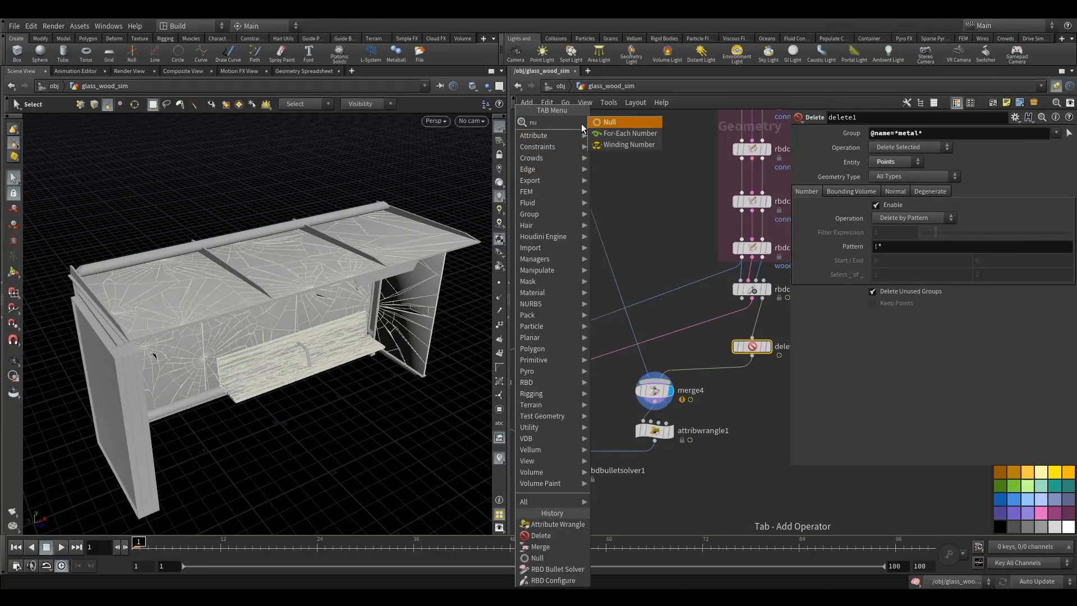
pyautogui.click(583, 124)
pyautogui.click(598, 221)
pyautogui.click(322, 71)
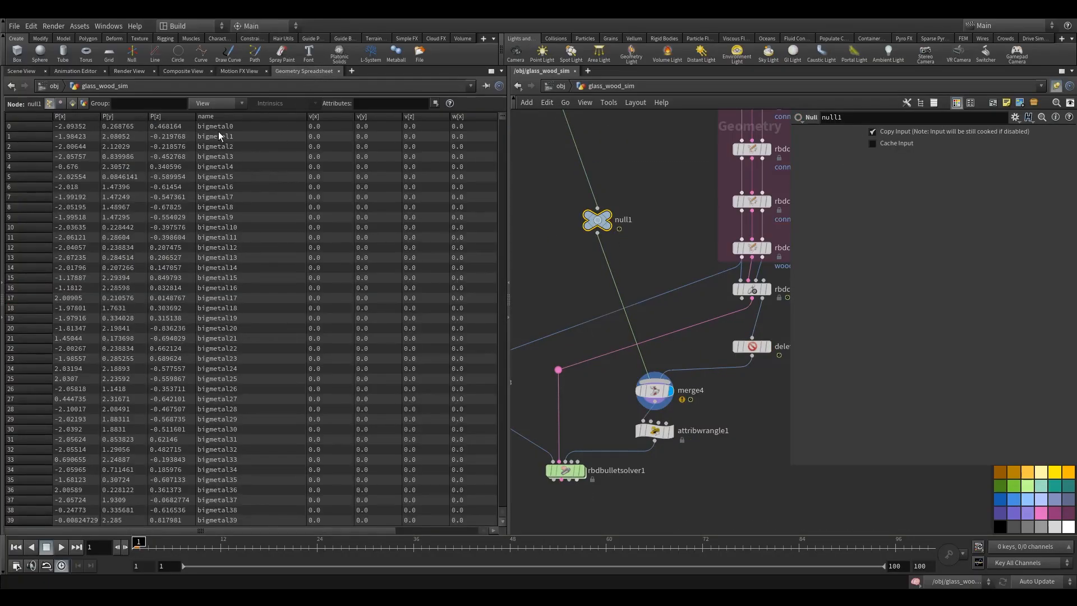
pyautogui.click(662, 430)
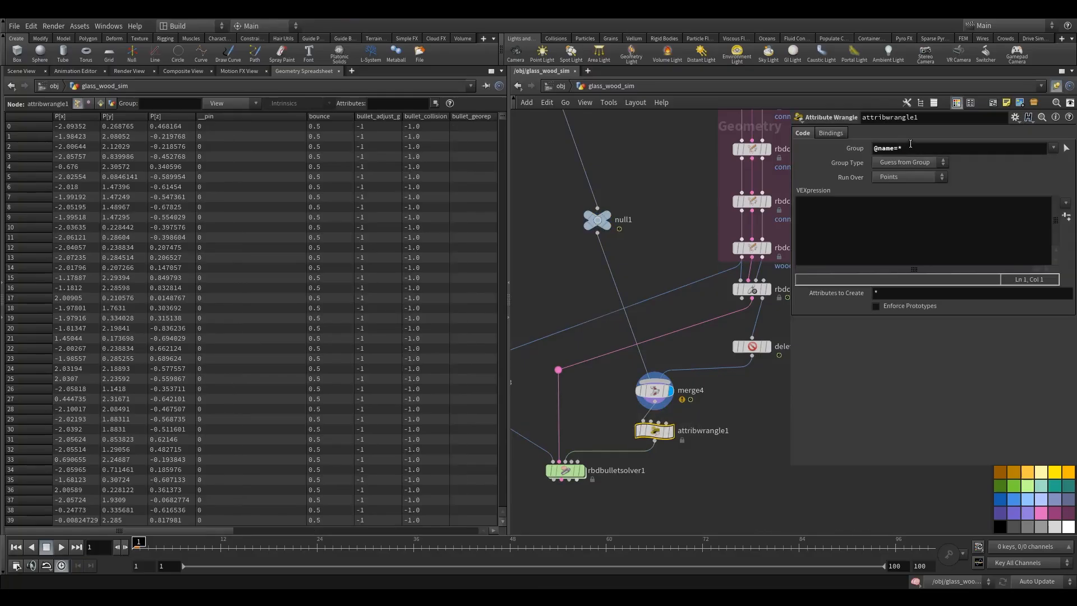
pyautogui.click(910, 145)
pyautogui.write('big')
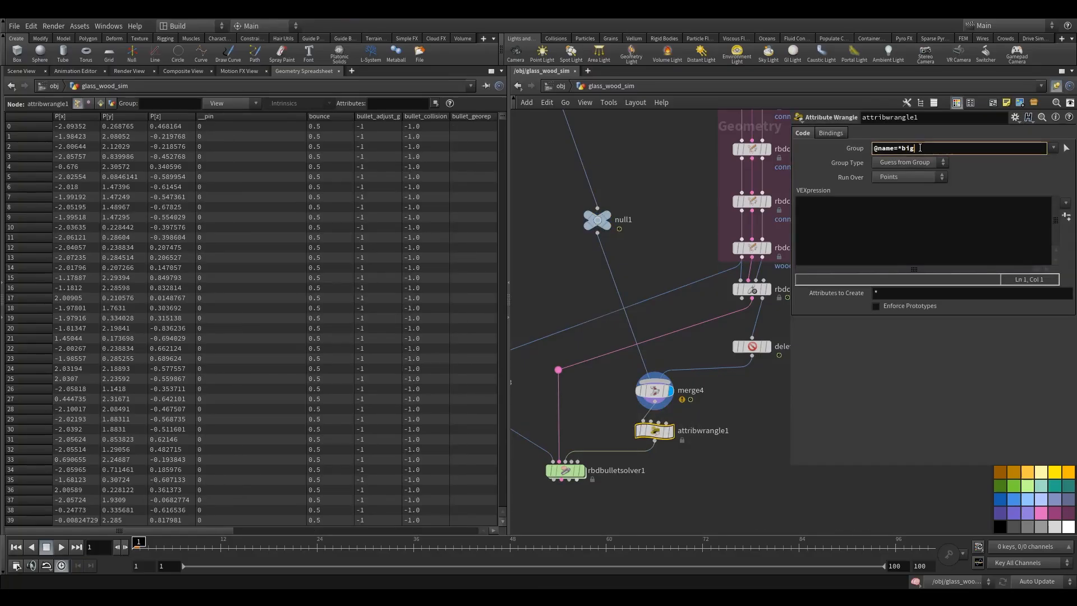
pyautogui.write('metal*')
# - Write VEX code in attribwrangle1 setting i@active=0; and i@animated=1; for the big metal pieces
pyautogui.click(671, 430)
pyautogui.click(844, 236)
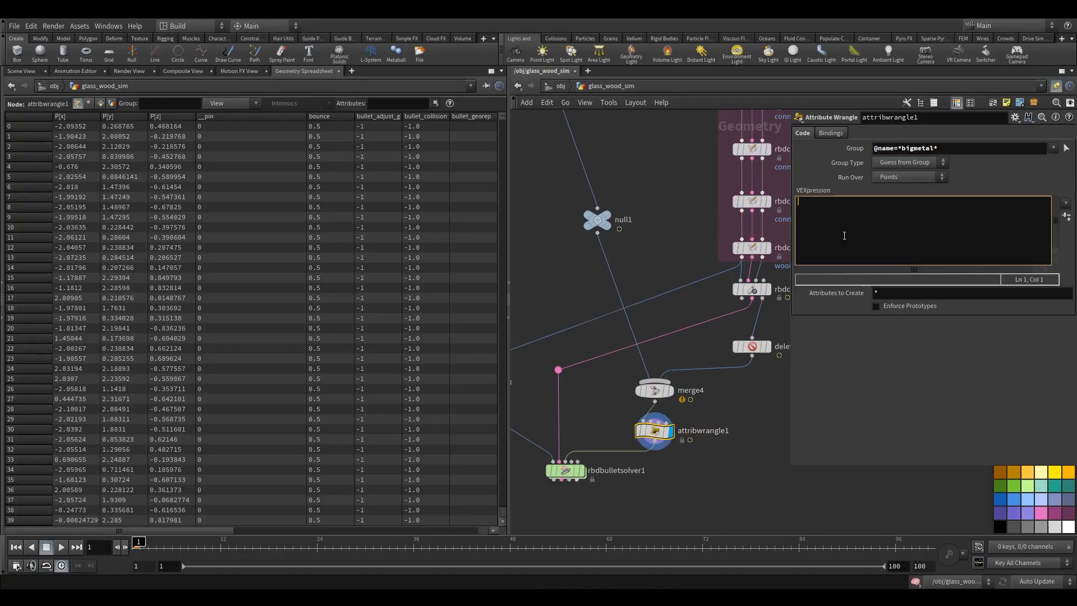
pyautogui.write('i')
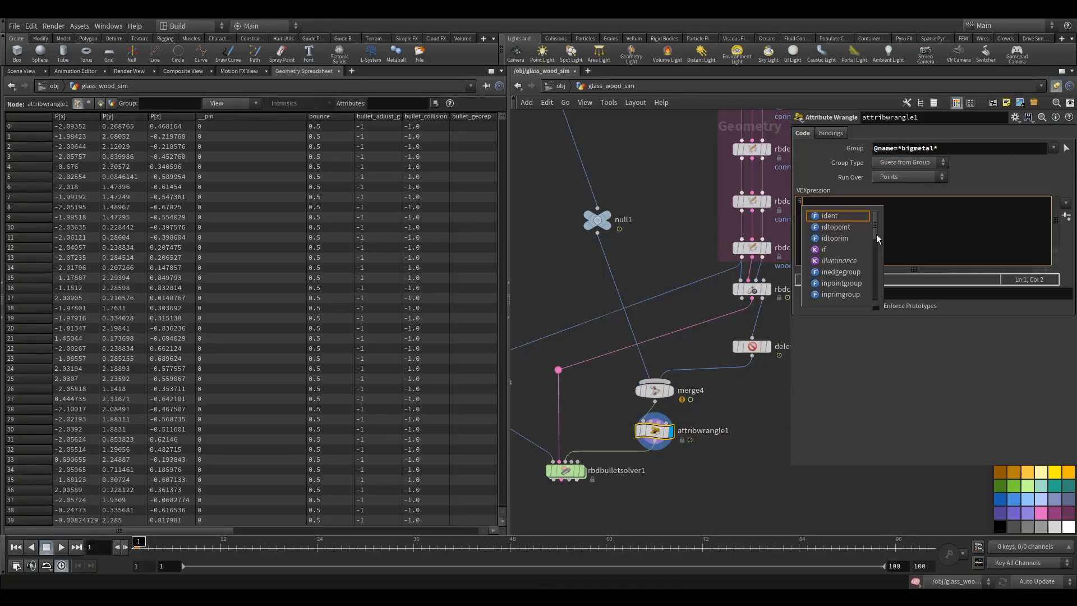
pyautogui.write('@act')
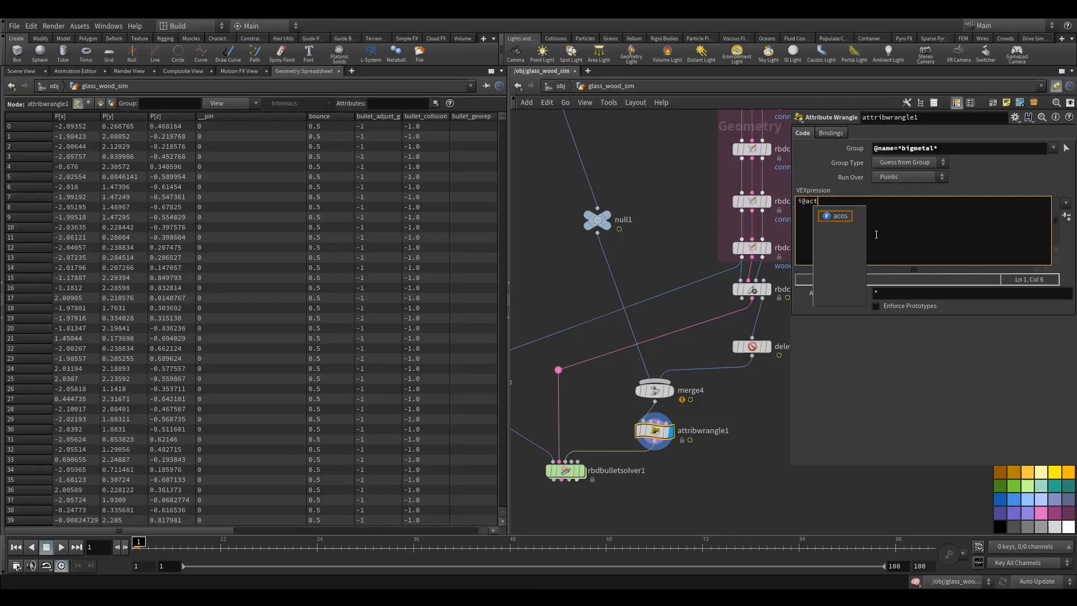
pyautogui.write('ive=')
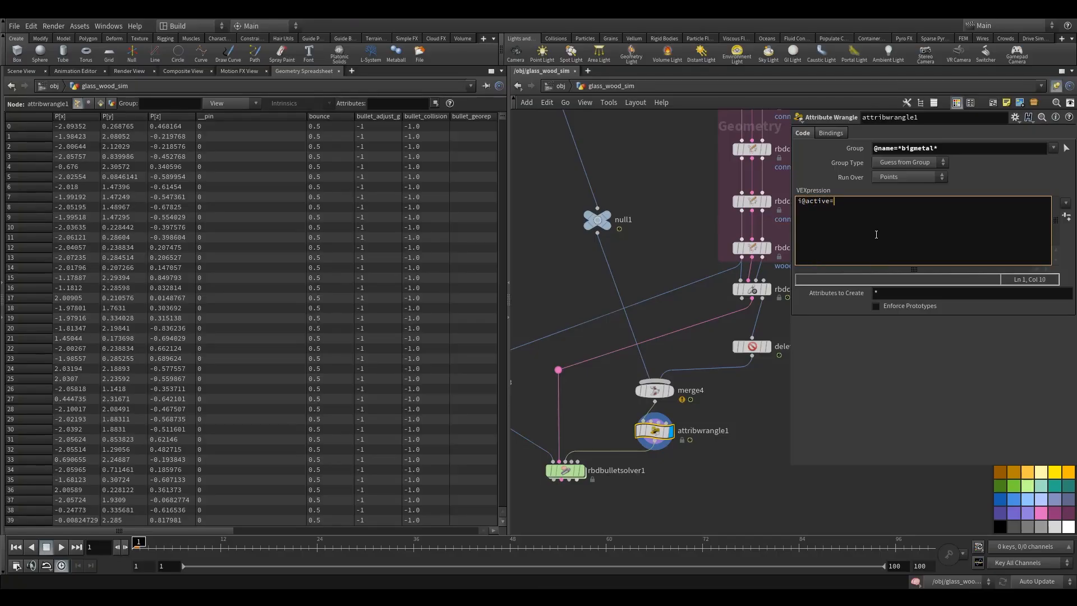
pyautogui.write('0;')
pyautogui.press('Return')
pyautogui.write('i@animated=1;')
pyautogui.moveTo(565, 478); pyautogui.dragTo(557, 515)
pyautogui.keyDown('alt'); pyautogui.moveTo(655, 418); pyautogui.dragTo(657, 460); pyautogui.keyUp('alt')
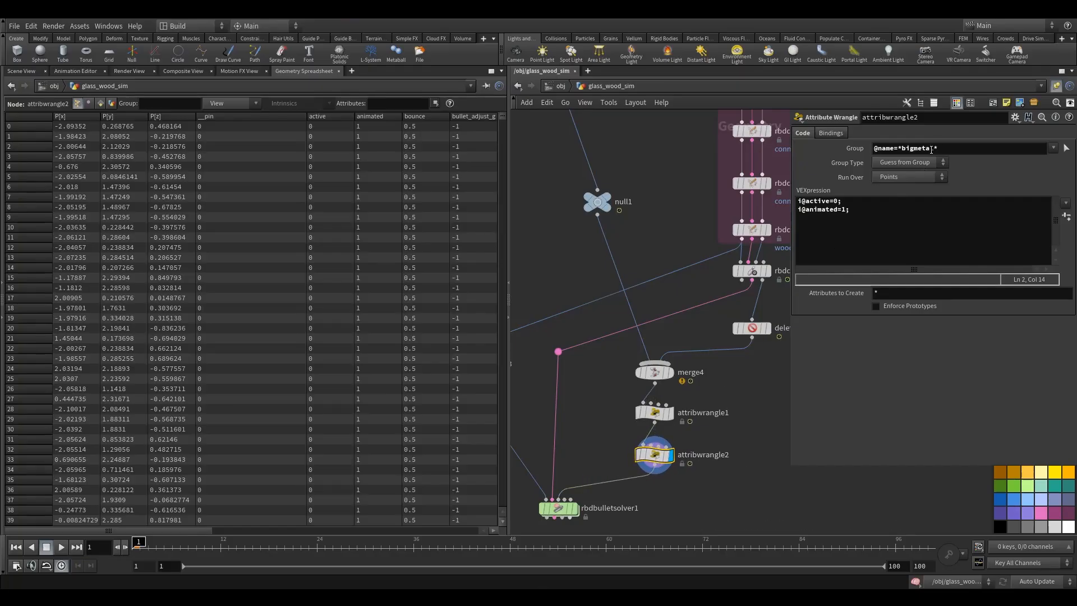
pyautogui.moveTo(914, 149); pyautogui.dragTo(904, 150)
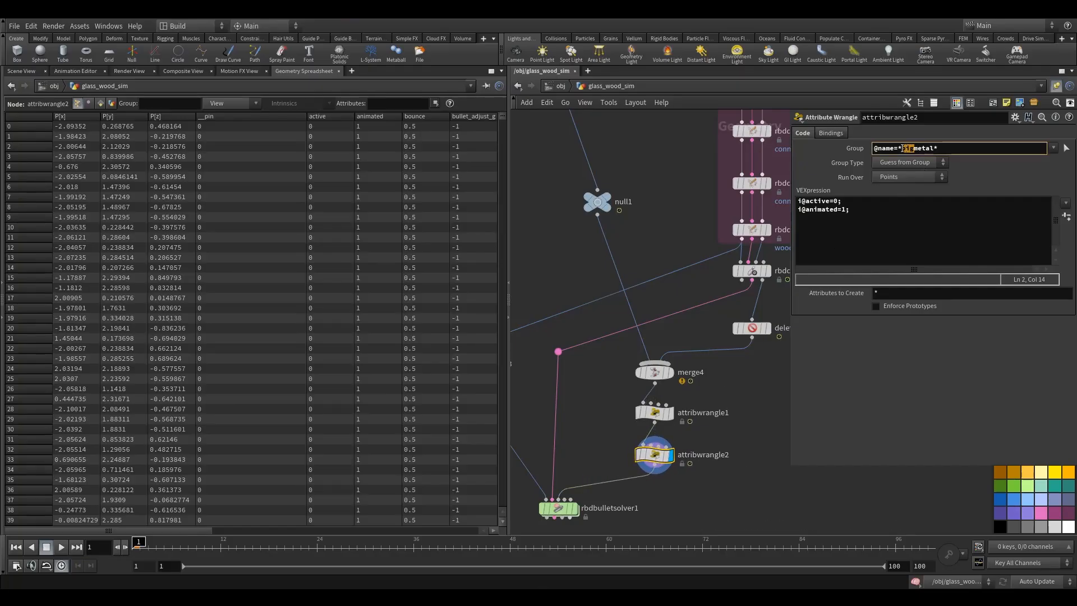
pyautogui.write('small')
pyautogui.press('Return')
pyautogui.hotkey('ctrl', 'c')
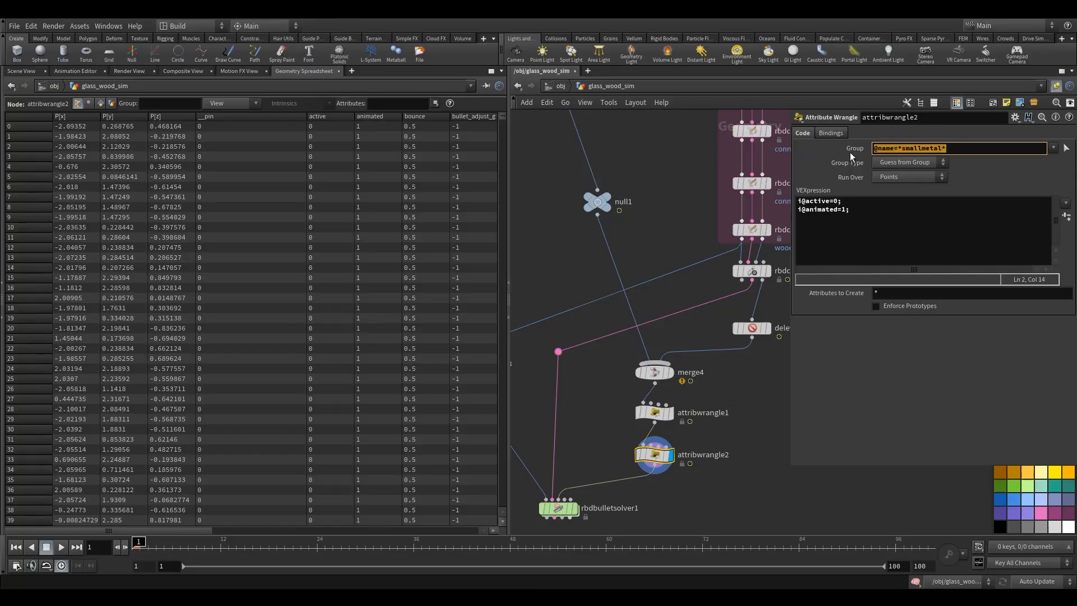
pyautogui.click(957, 149)
pyautogui.hotkey('ctrl', 'v')
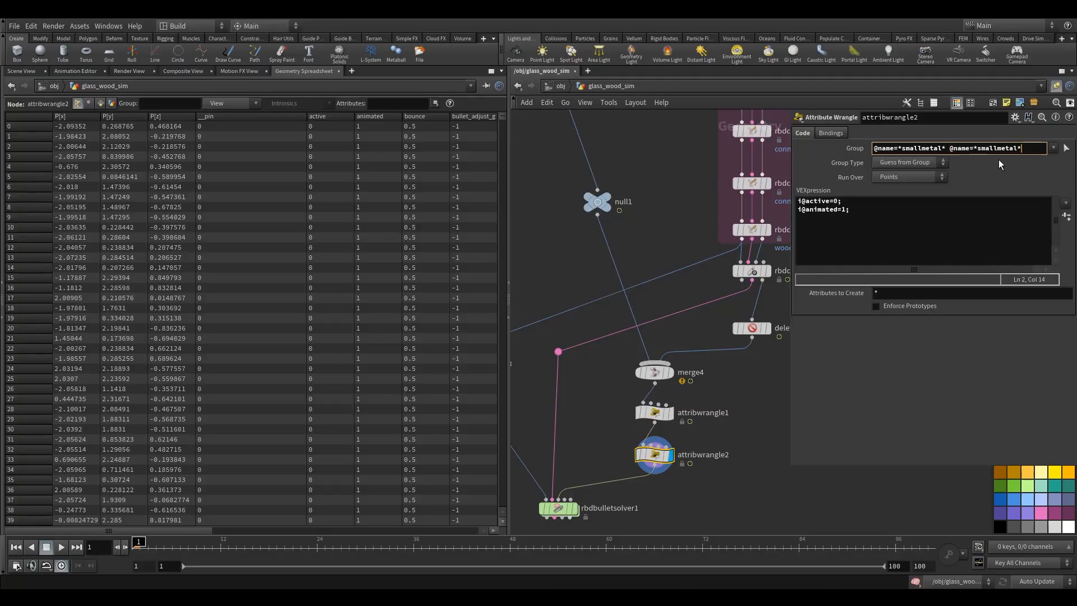
pyautogui.moveTo(1017, 149); pyautogui.dragTo(977, 158)
pyautogui.write('glass*')
pyautogui.moveTo(1003, 149); pyautogui.dragTo(950, 150)
pyautogui.hotkey('ctrl', 'c')
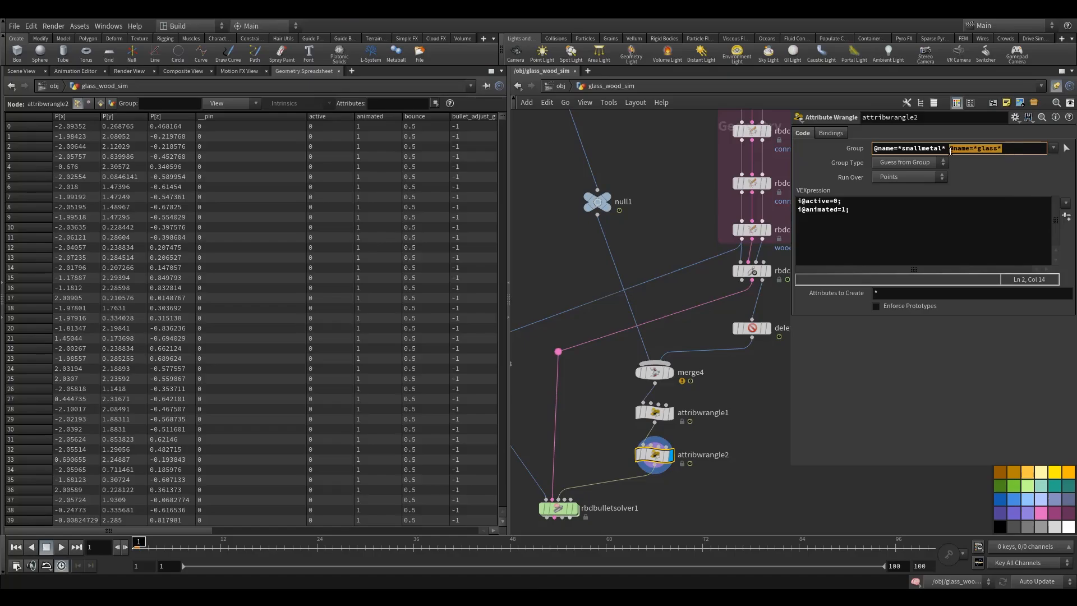
pyautogui.click(1010, 150)
pyautogui.moveTo(789, 232); pyautogui.dragTo(722, 232)
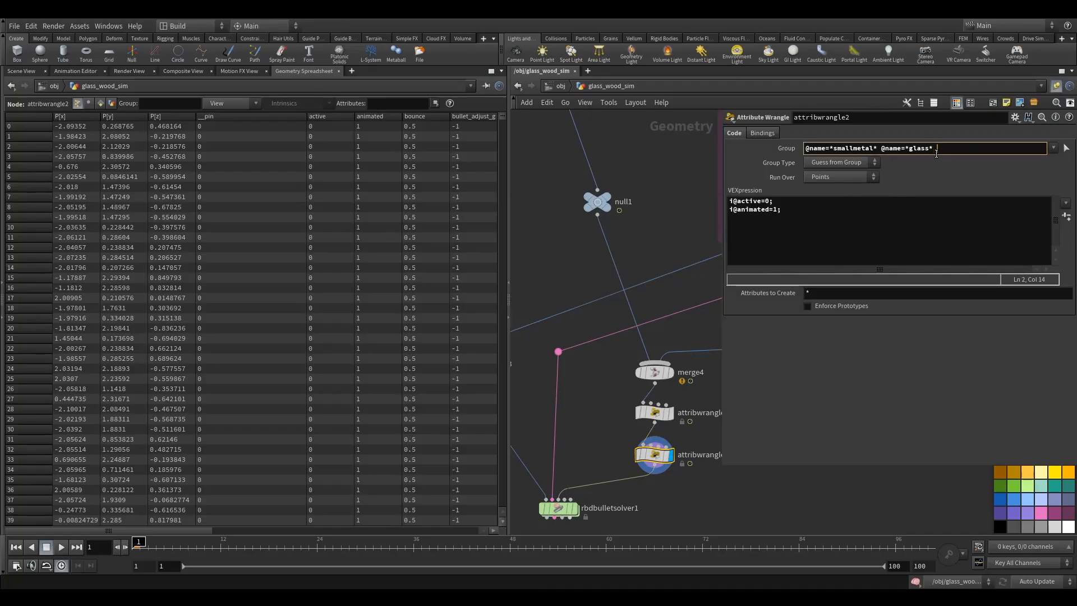
pyautogui.hotkey('ctrl', 'v')
pyautogui.doubleClick(969, 149)
pyautogui.write('wood')
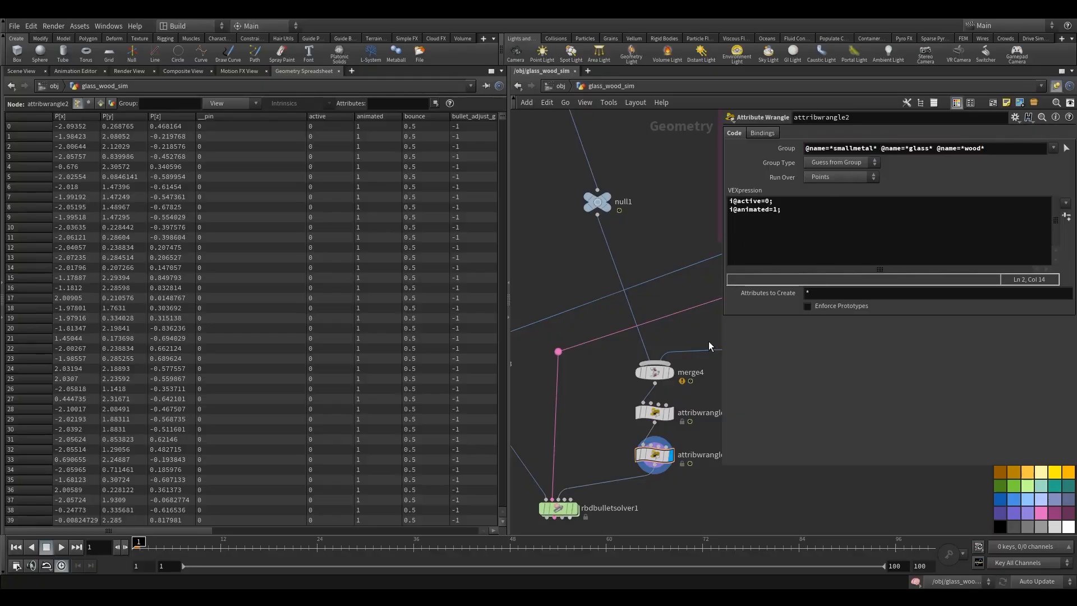
# - Change attribwrangle2's VEX code to i@active=1; and i@animated=0;
pyautogui.moveTo(708, 343); pyautogui.dragTo(667, 326, button='middle')
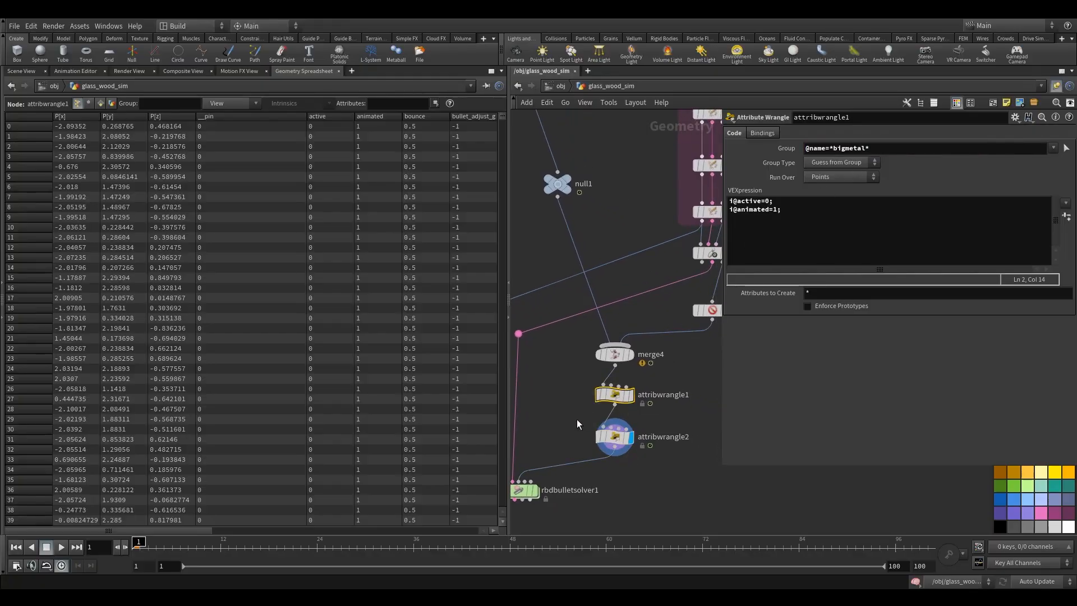
pyautogui.click(767, 201)
pyautogui.write('1')
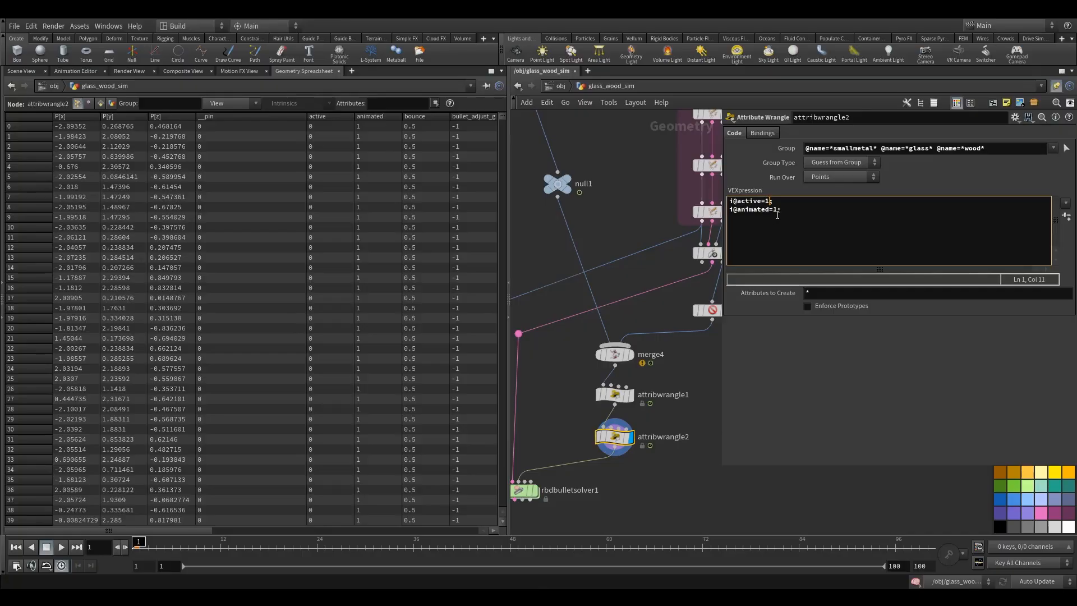
pyautogui.doubleClick(773, 211)
pyautogui.write('0')
pyautogui.scroll(-3, 565, 262)
pyautogui.scroll(-3, 651, 352)
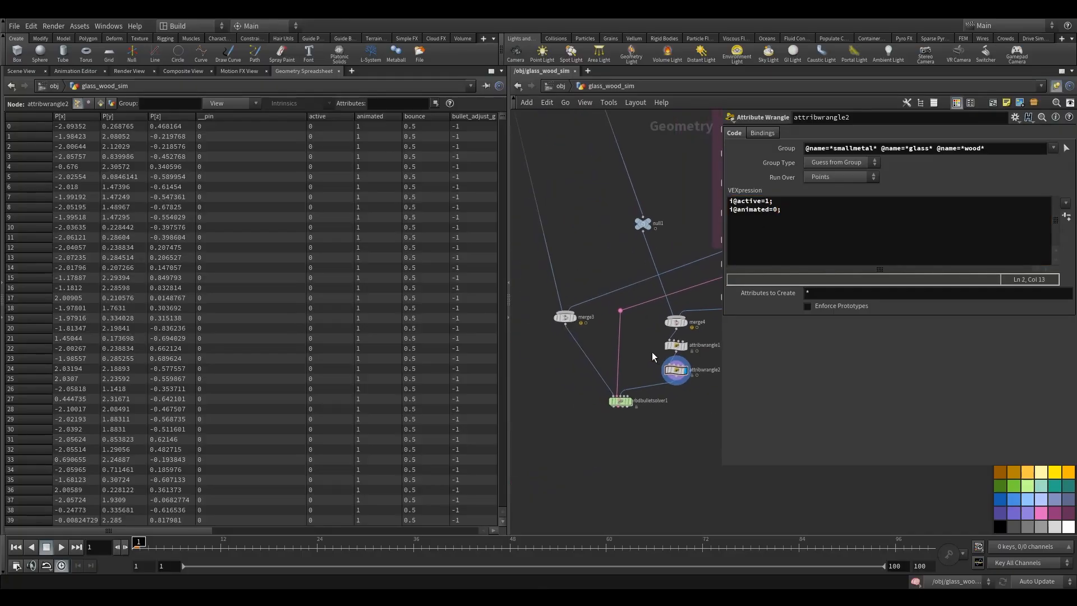
pyautogui.scroll(2, 653, 373)
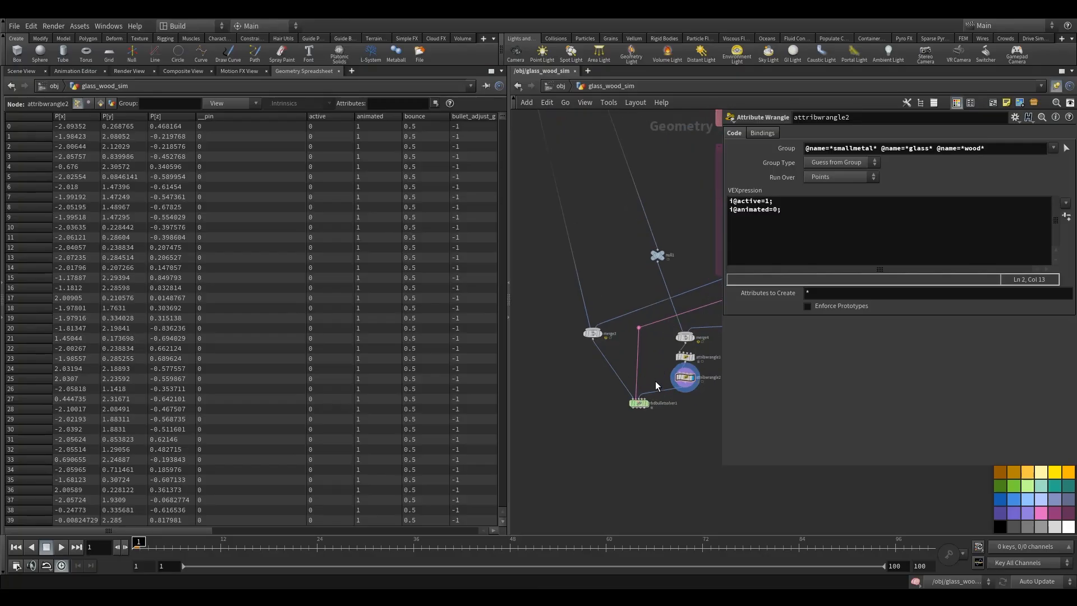